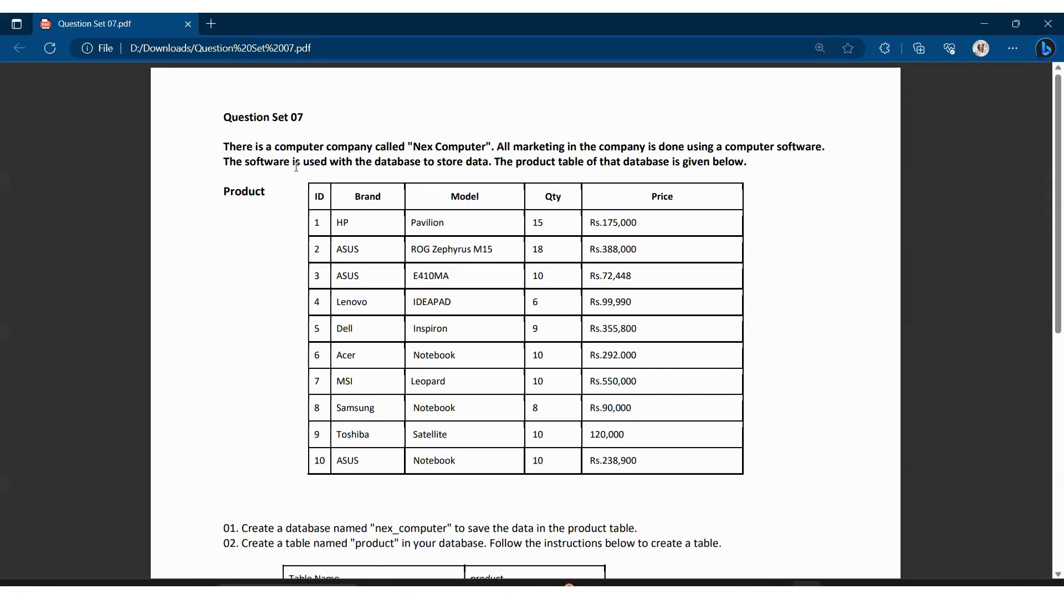
Step: Read the question set's product data and the instructions for creating the database and product table, zooming out the page to fit beside HeidiSQL
left_click_drag(293, 164, 762, 430)
left_click(764, 431)
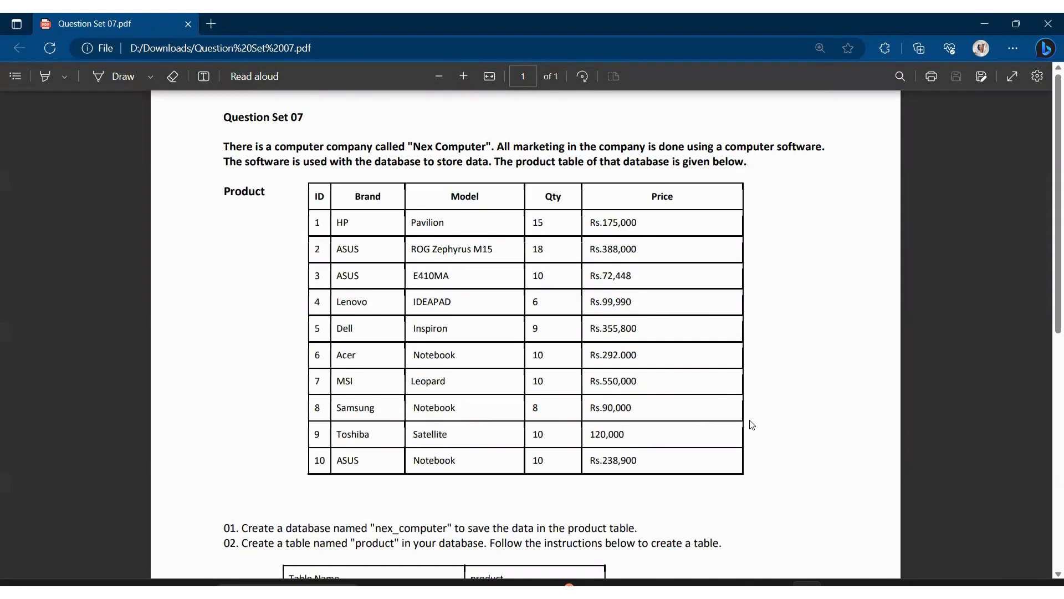
scroll(751, 425, "down", 3)
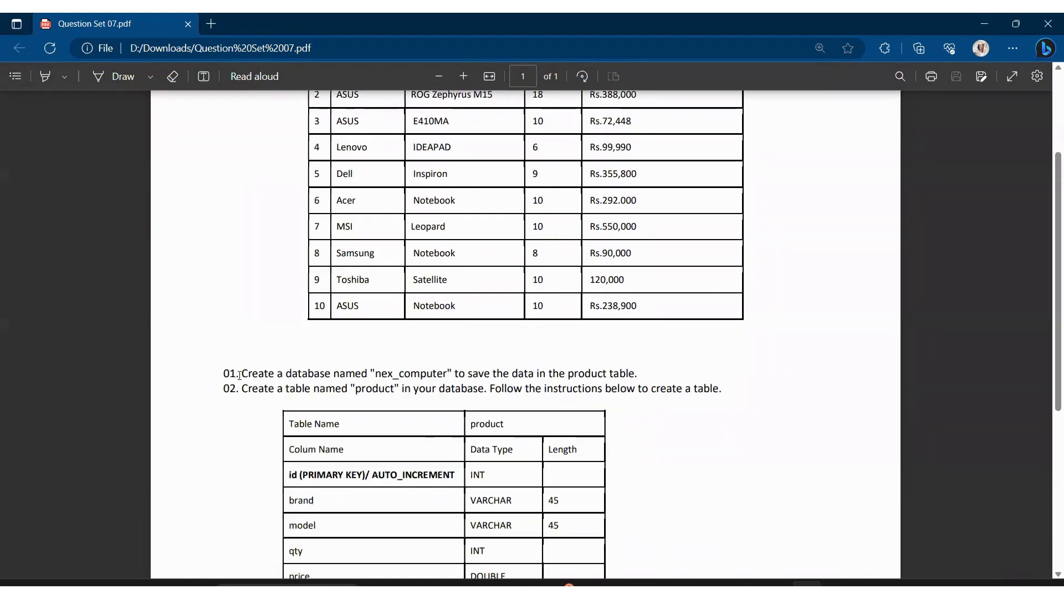
left_click_drag(239, 375, 424, 387)
left_click(563, 410)
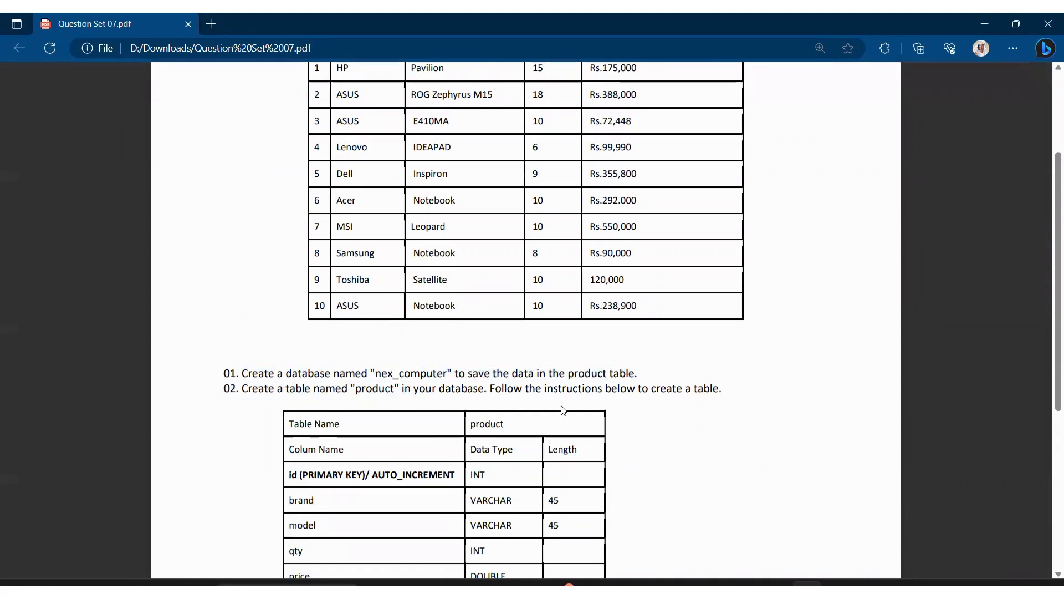
scroll(456, 352, "up", 1)
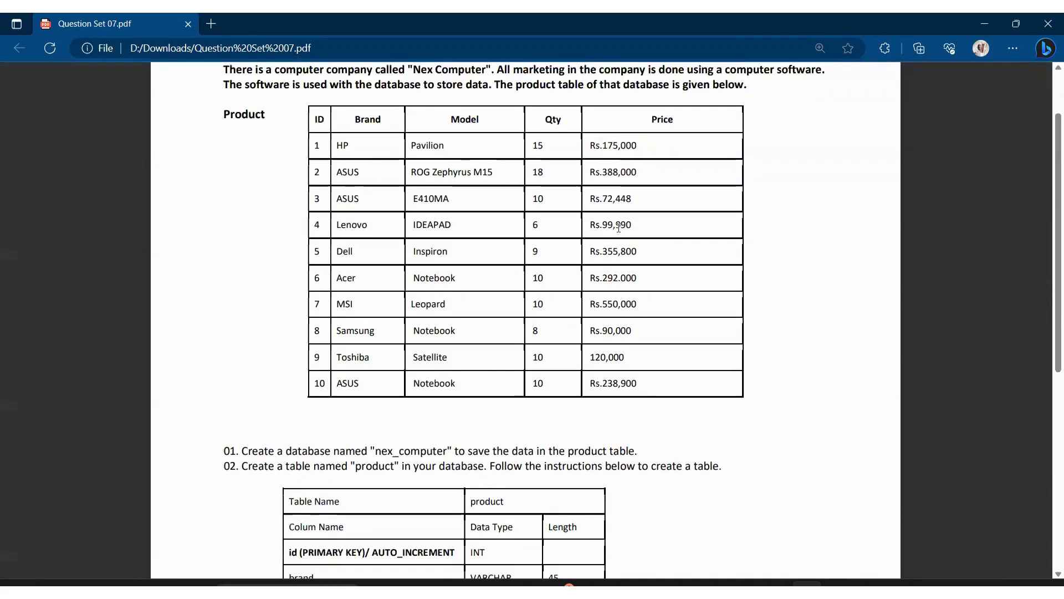
scroll(553, 343, "down", 1)
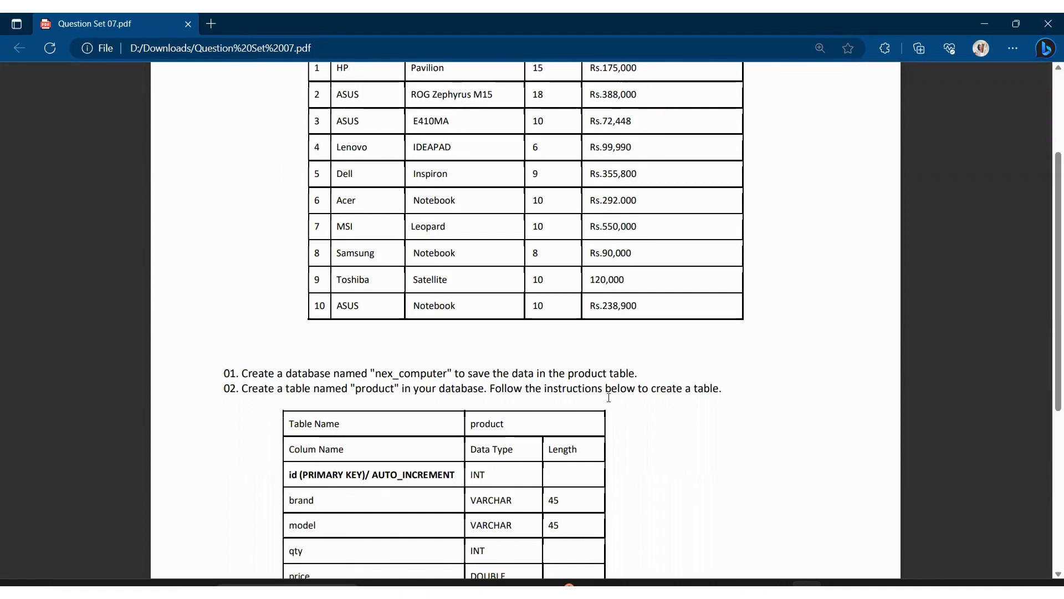
scroll(587, 394, "down", 1)
scroll(608, 398, "up", 1)
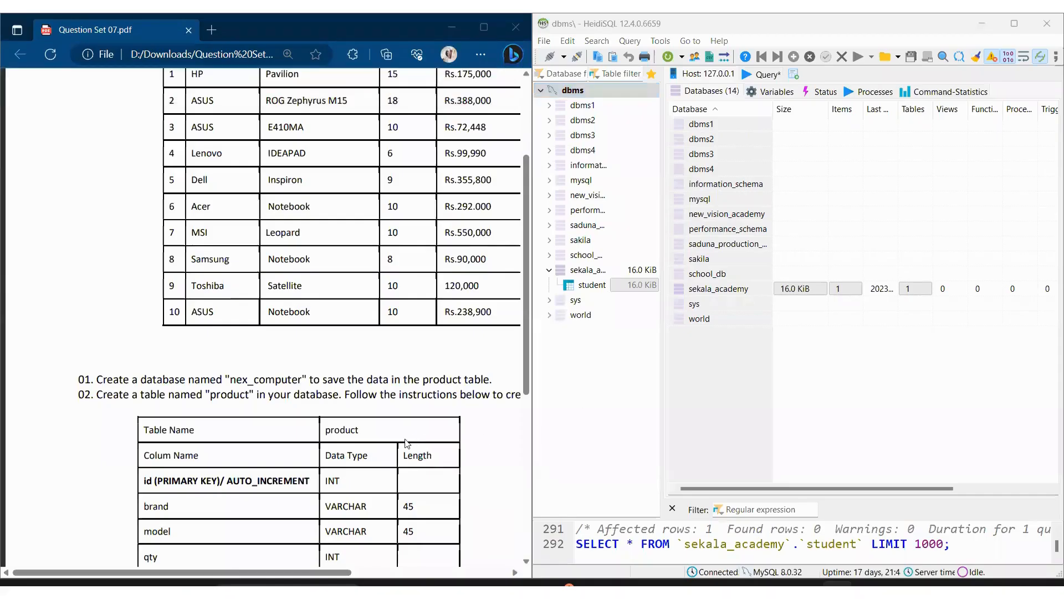
scroll(408, 442, "up", 3)
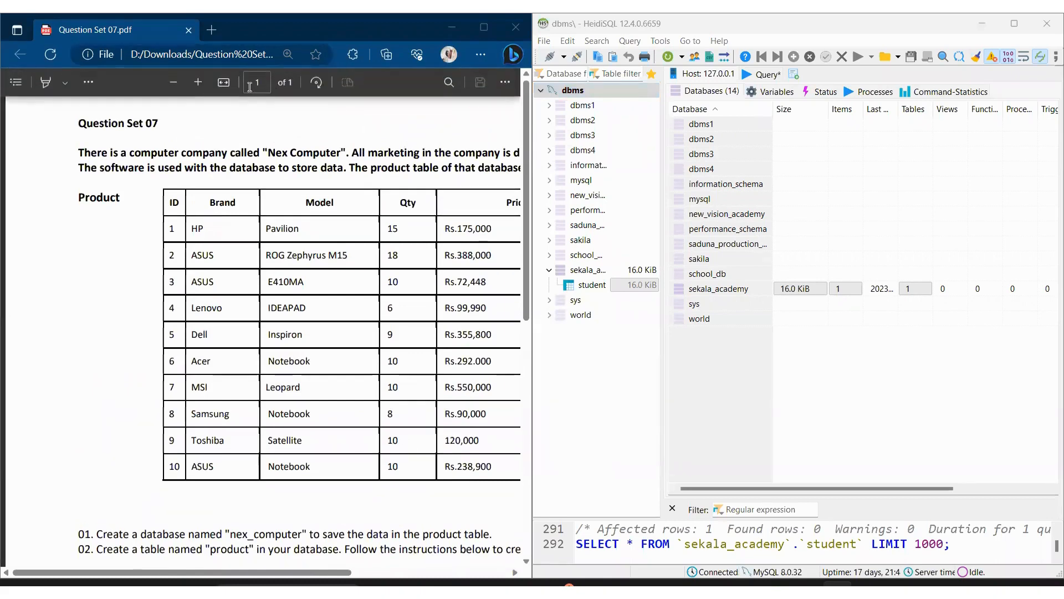
left_click(183, 80)
left_click(182, 80)
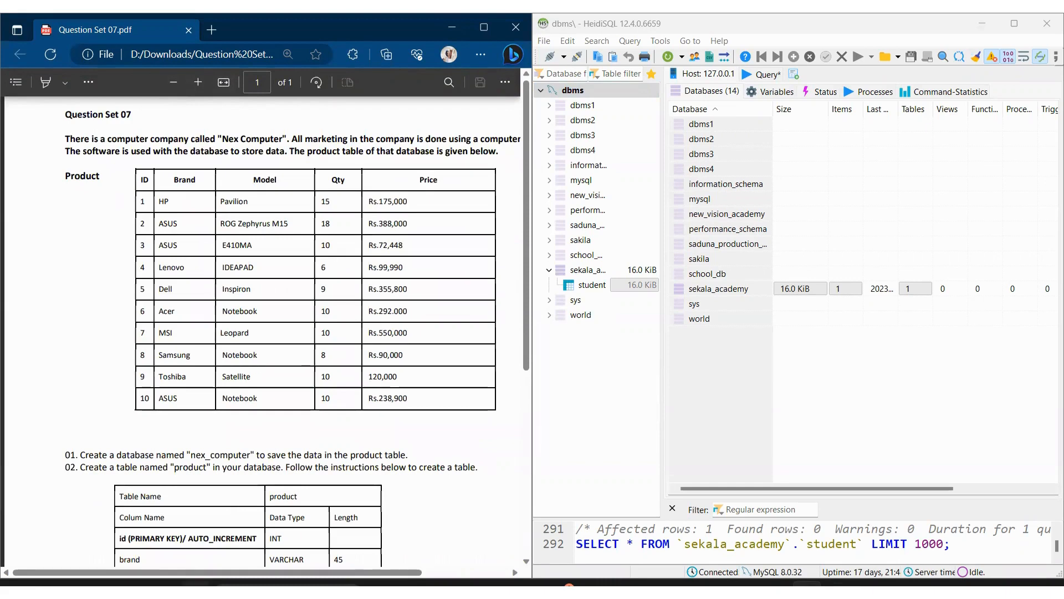
scroll(206, 582, "right", 3)
scroll(206, 582, "left", 1)
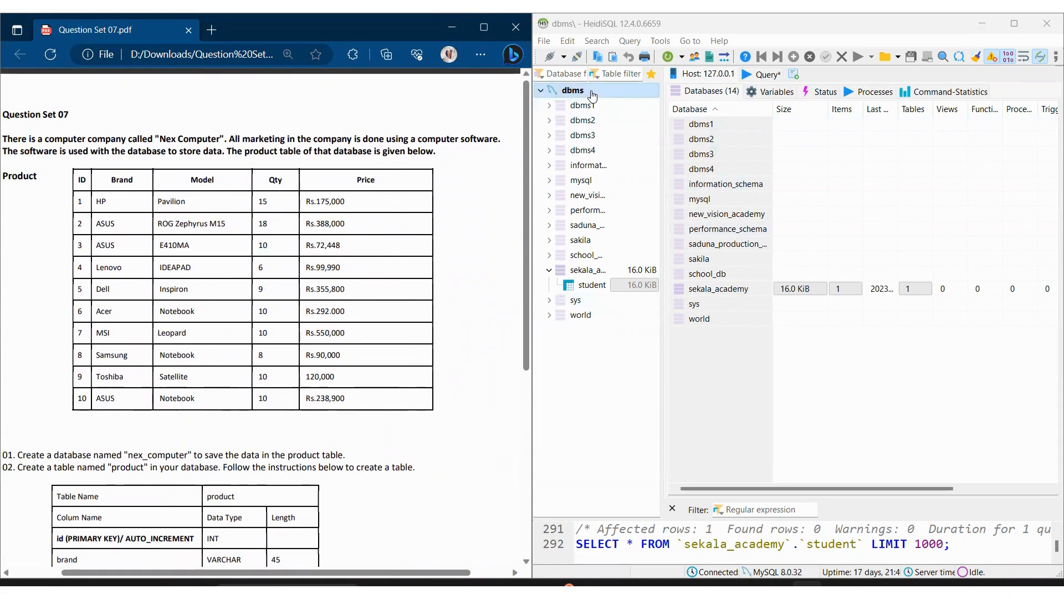
Step: Create a new database named nex_computer in the dbms connection in HeidiSQL
left_click(592, 95)
right_click(592, 96)
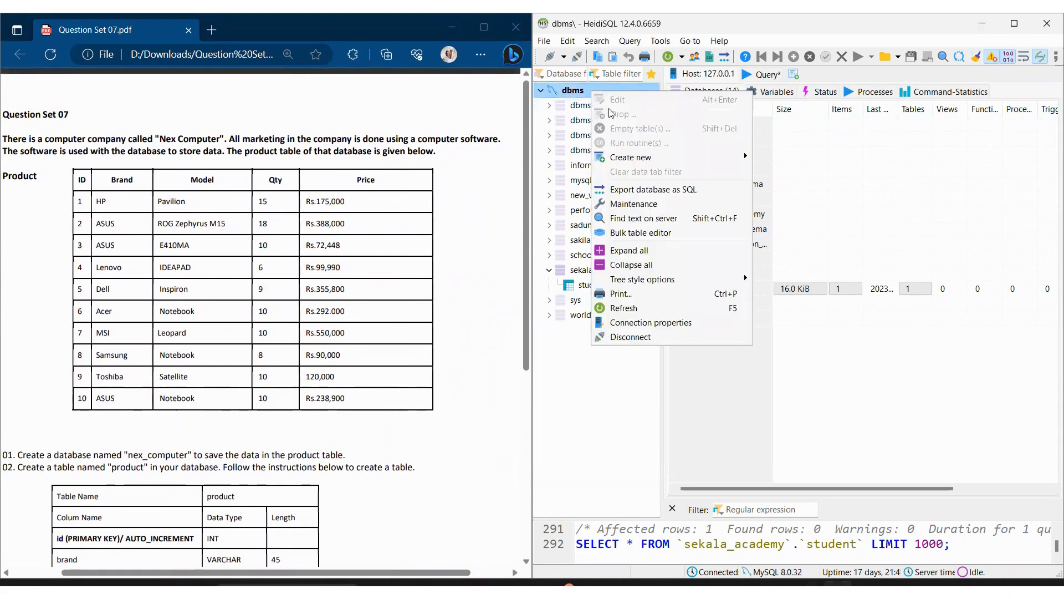
mouse_move(690, 157)
left_click(770, 160)
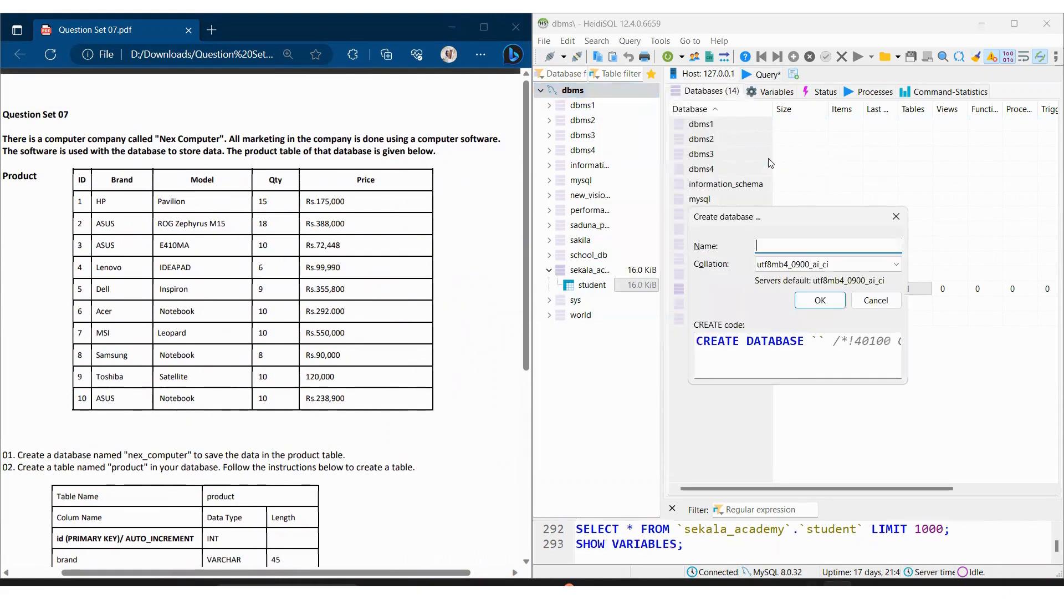
type("nex_computer")
key("Return")
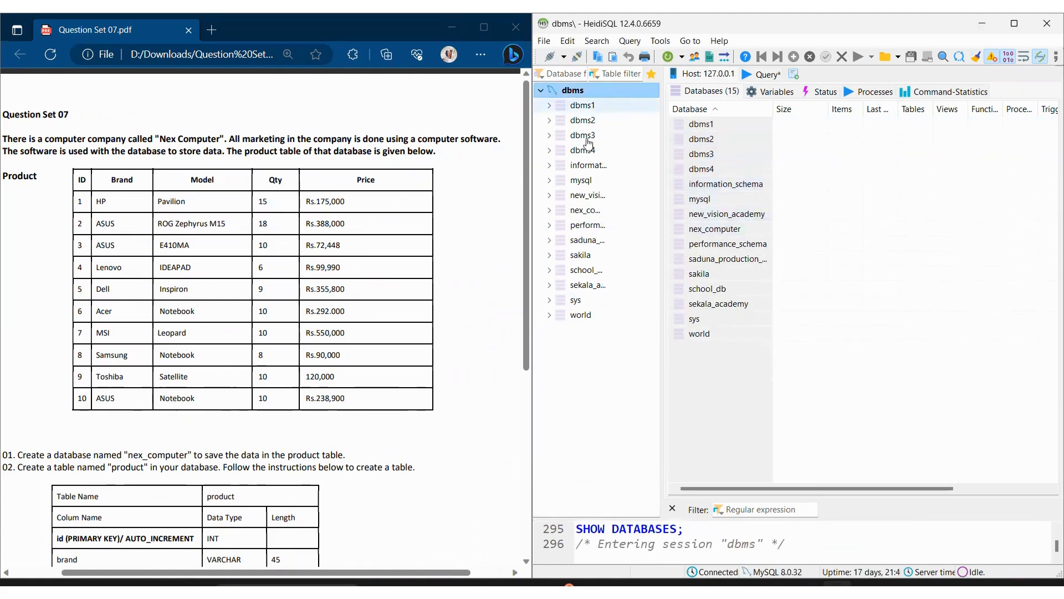
Step: Start a new table in the nex_computer database and name it product
left_click(625, 214)
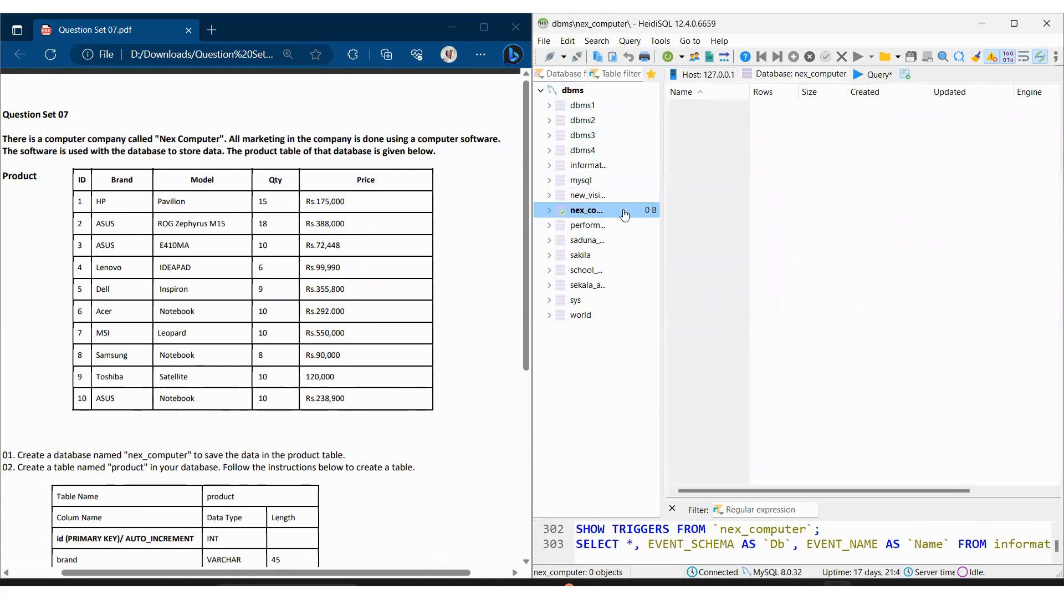
right_click(624, 212)
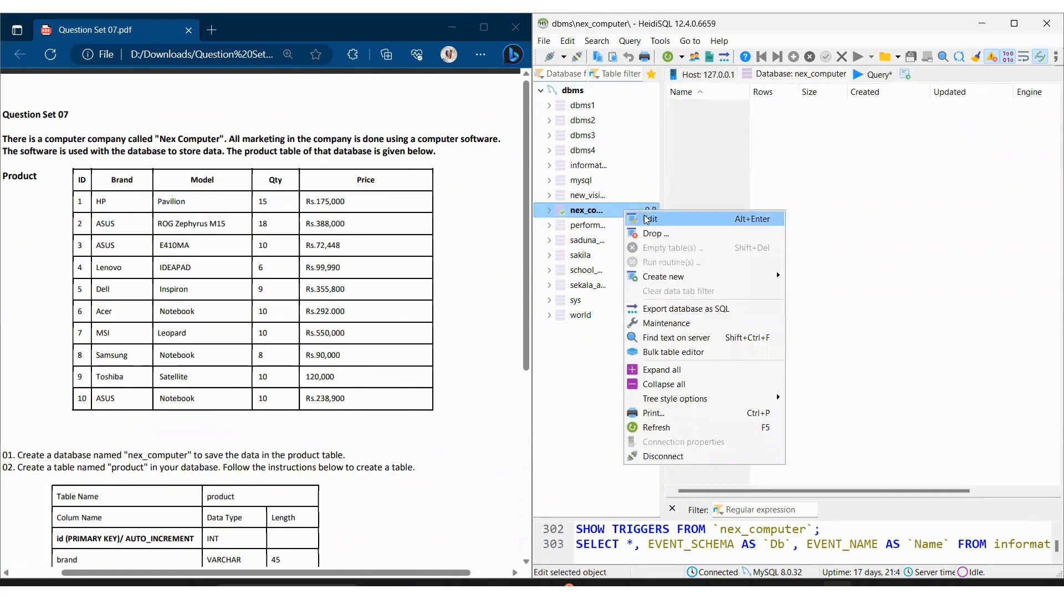
mouse_move(682, 276)
left_click(849, 280)
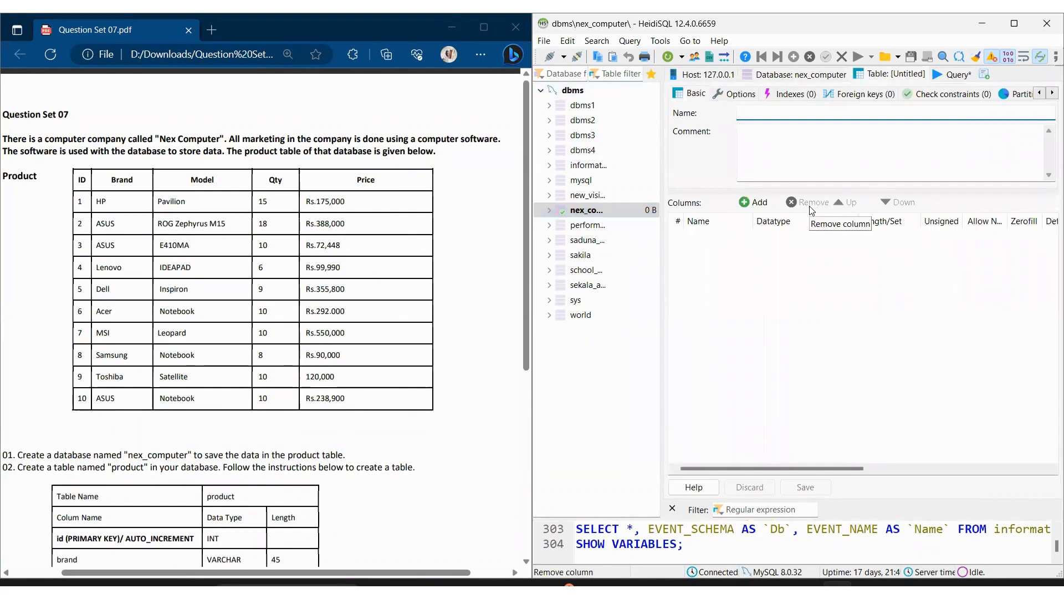
type("product")
Step: Add a first column named id to the product table, checking the column specification in the question sheet
left_click(755, 204)
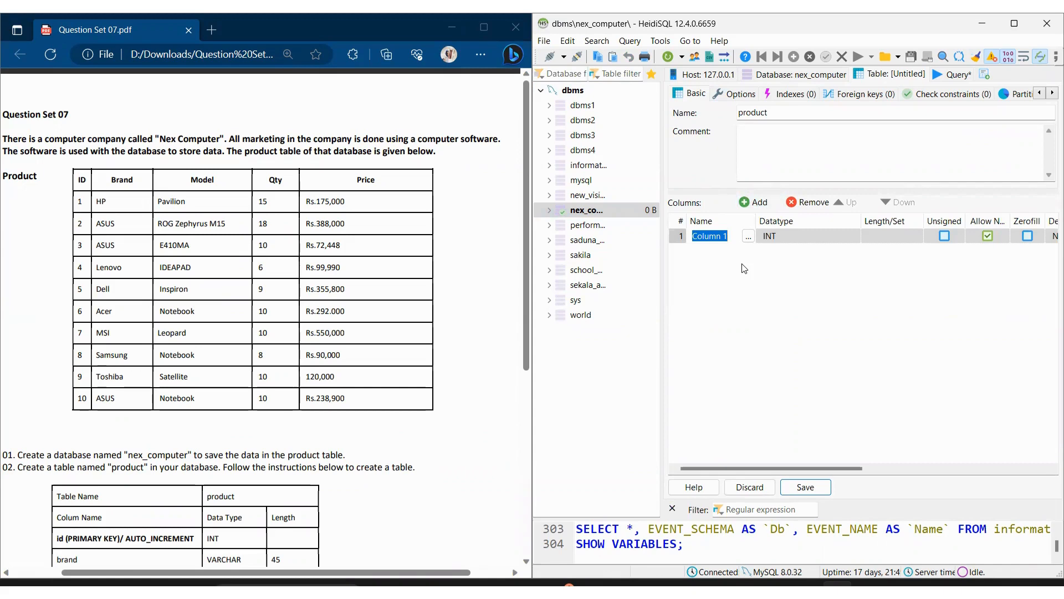
type("id")
scroll(161, 367, "down", 5)
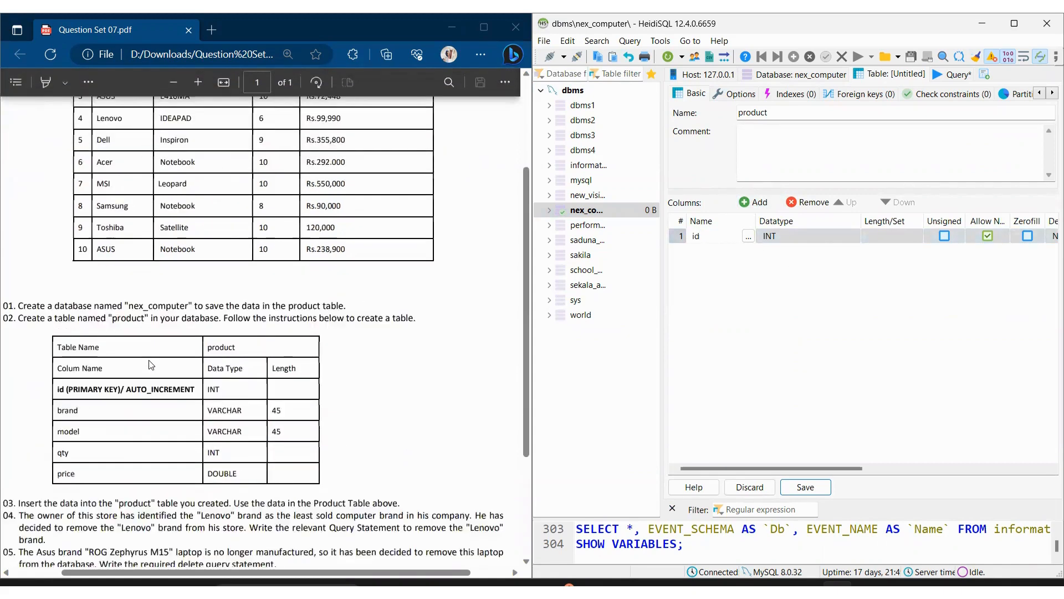
scroll(161, 366, "up", 2)
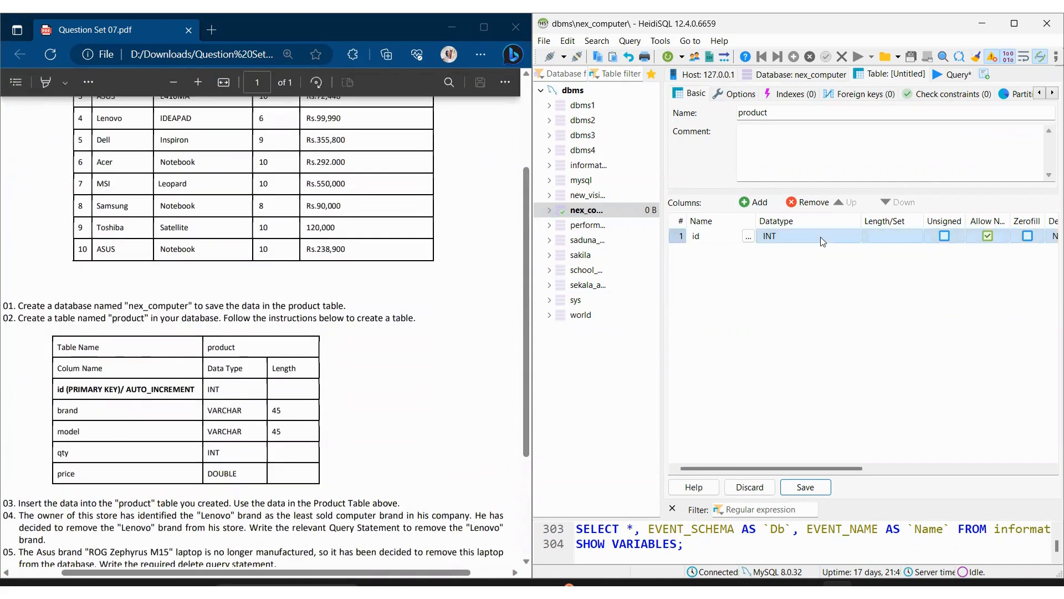
left_click(897, 241)
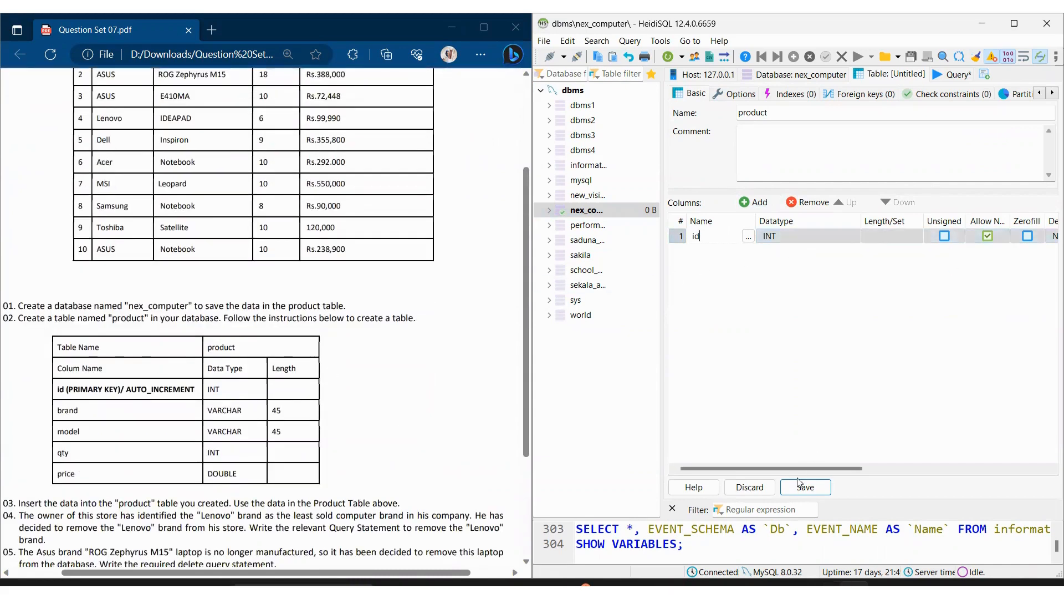
Step: Set the id column's default to AUTO_INCREMENT
left_click_drag(800, 474, 911, 470)
left_click(856, 237)
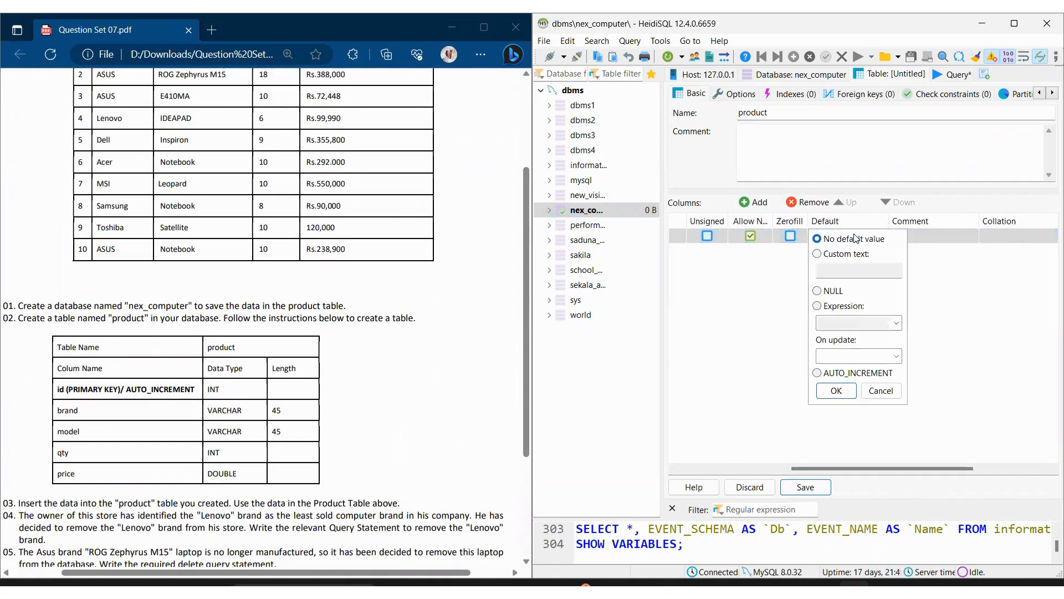
left_click(817, 374)
left_click(776, 295)
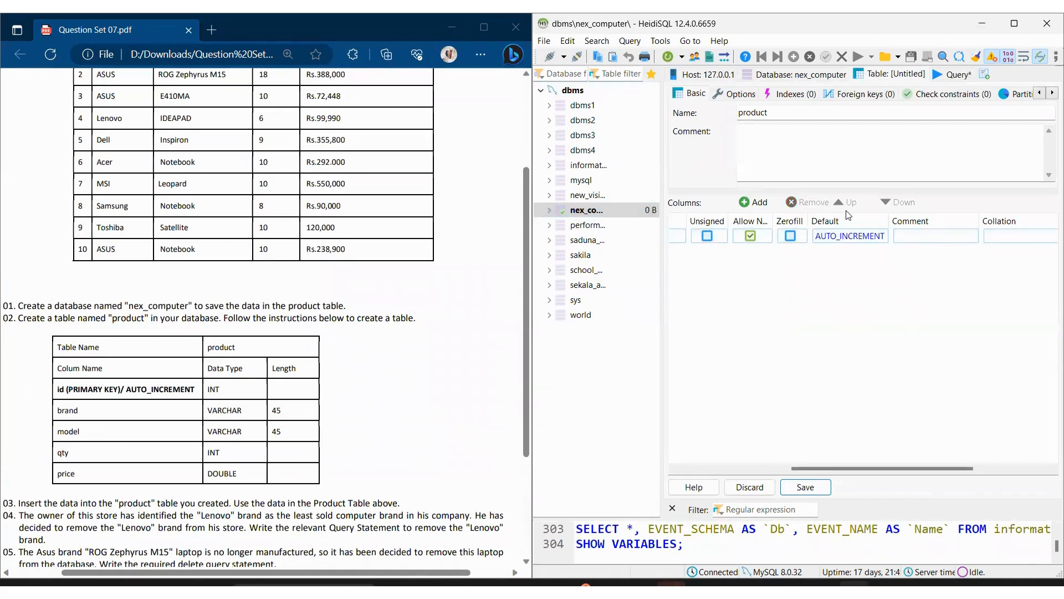
left_click(850, 240)
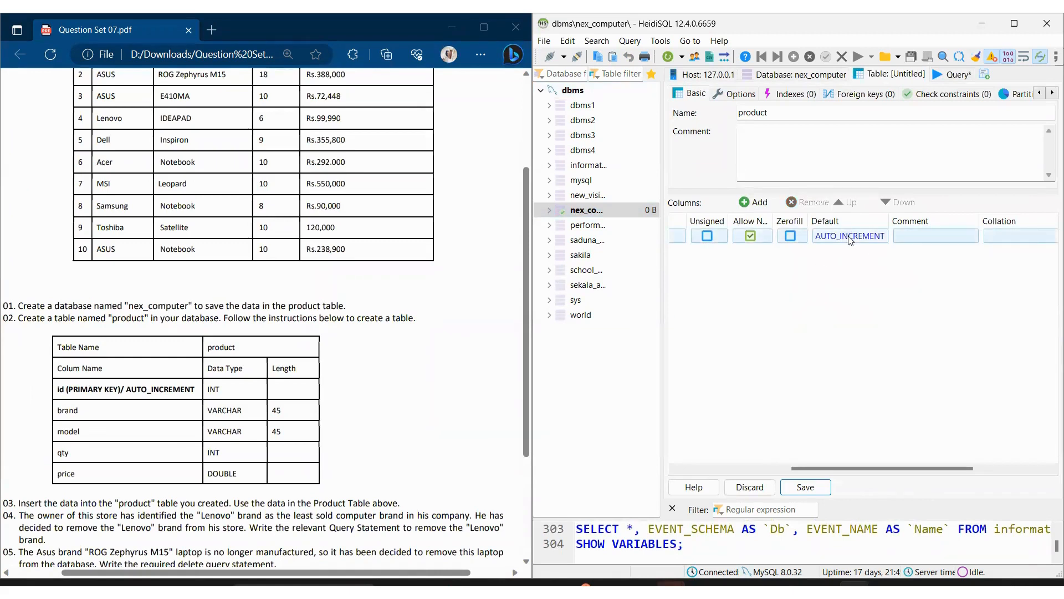
left_click(850, 240)
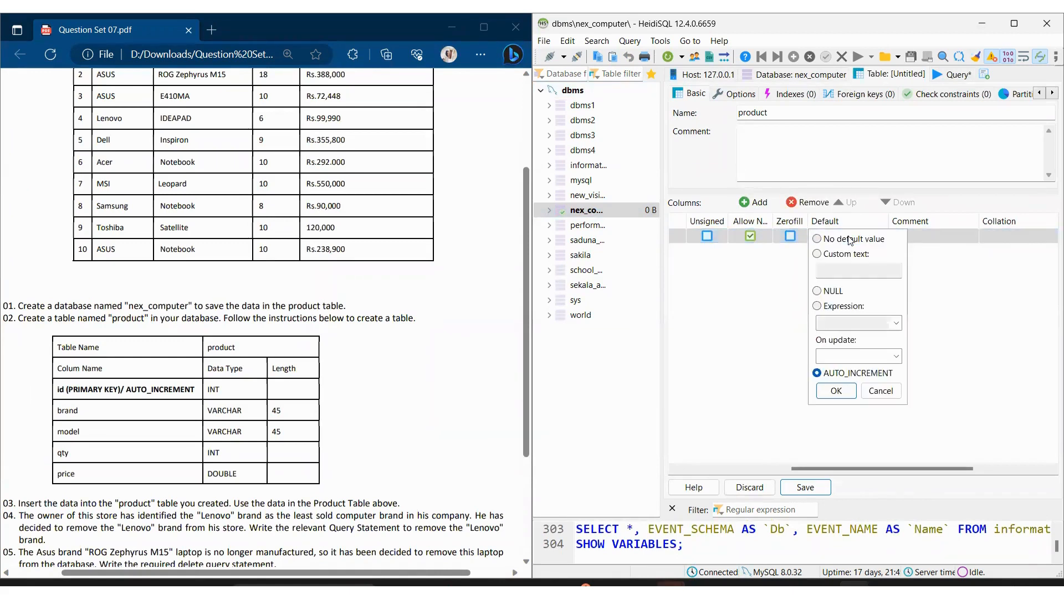
left_click(817, 373)
left_click(836, 390)
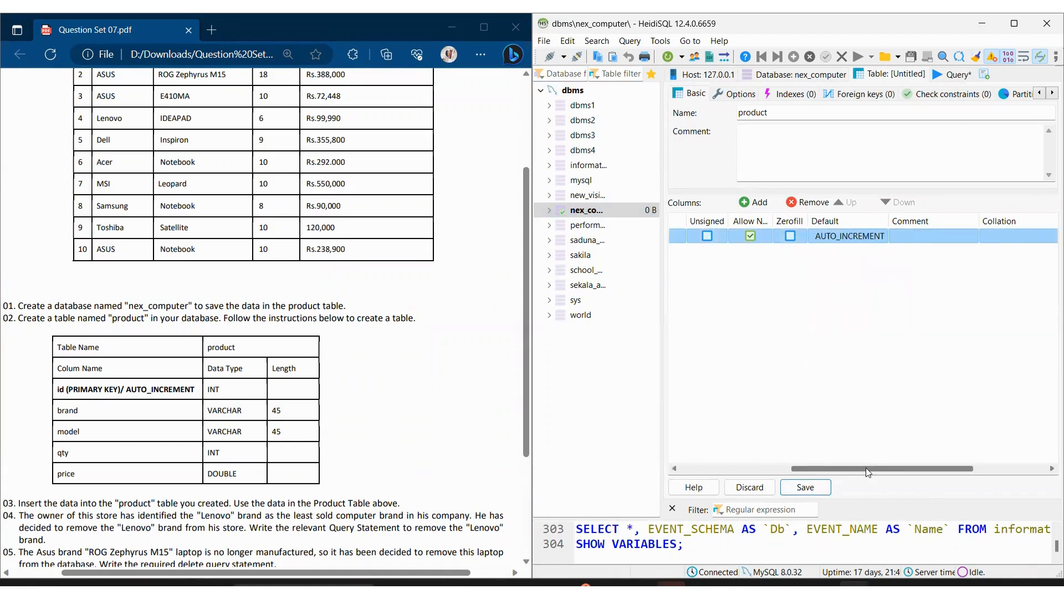
Step: Create a new PRIMARY key index on the id column
left_click_drag(866, 467, 754, 468)
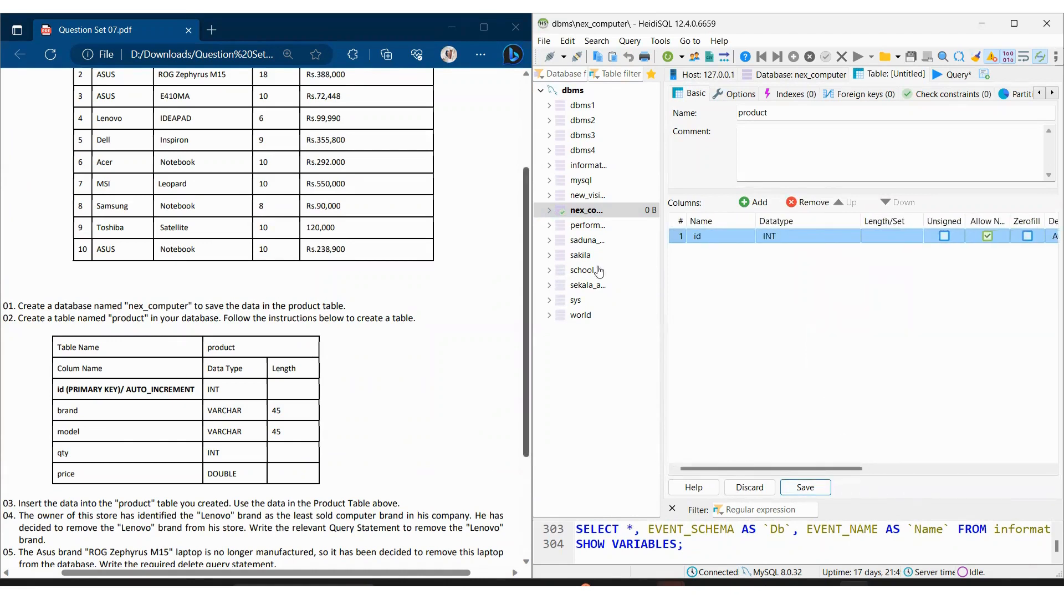
right_click(723, 244)
left_click(711, 241)
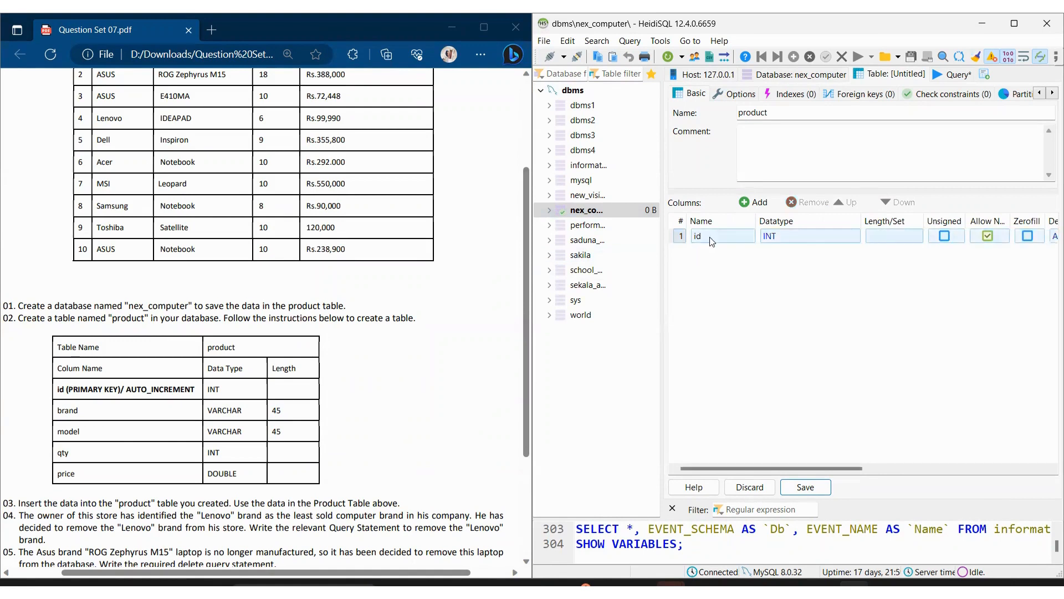
left_click(712, 241)
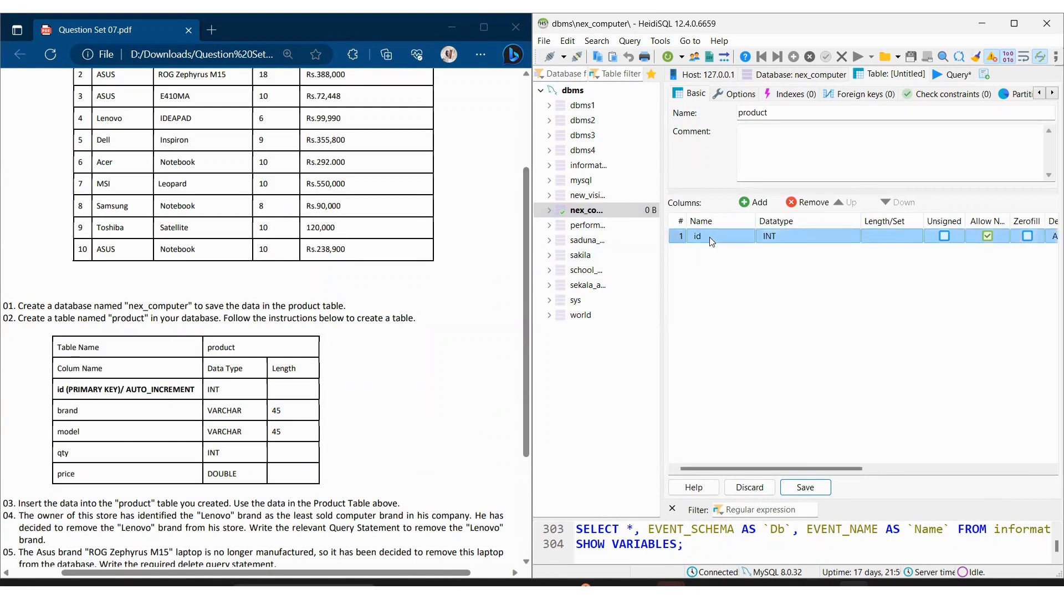
right_click(710, 238)
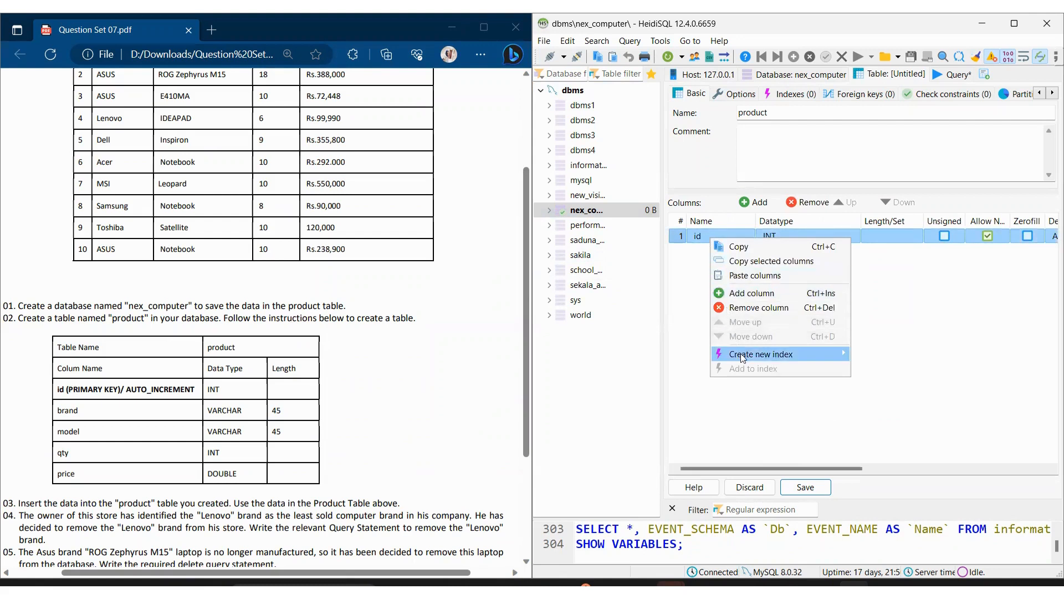
mouse_move(743, 357)
left_click(883, 356)
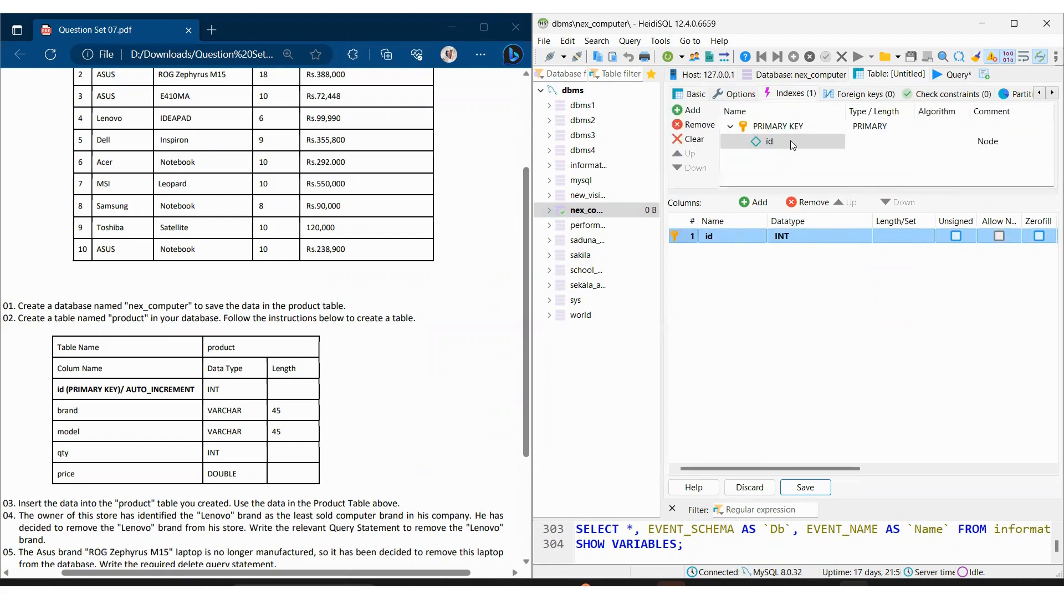
Step: Add a second column named brand with datatype VARCHAR and length 45
left_click(759, 203)
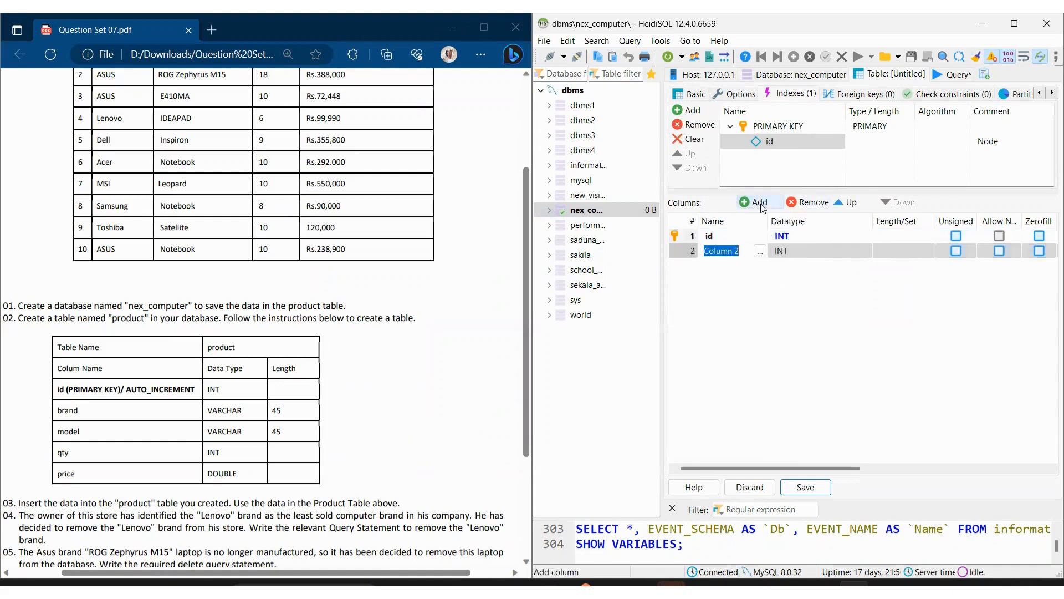
type("brand")
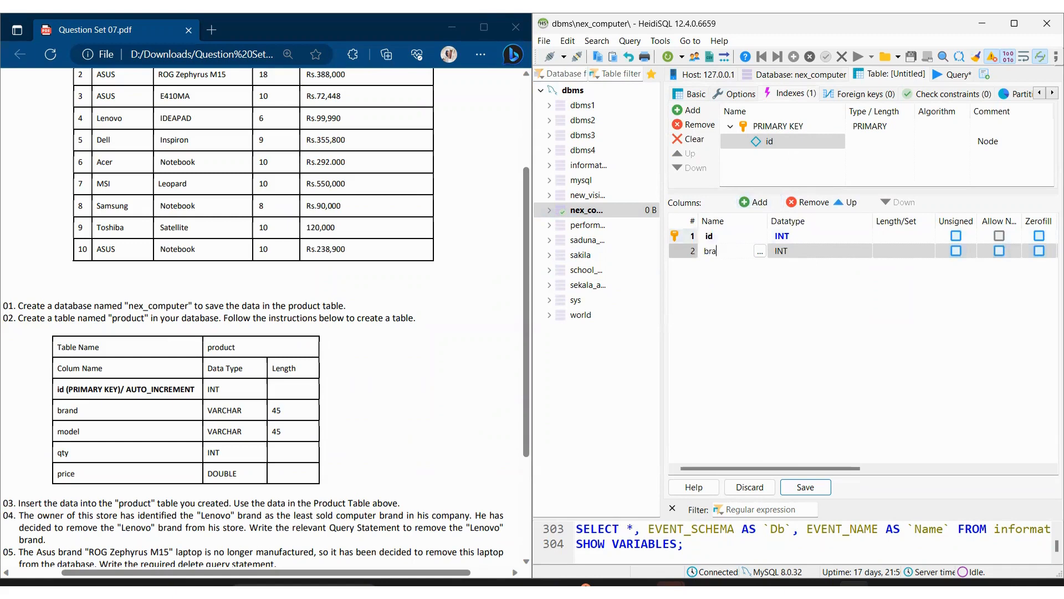
left_click(830, 247)
scroll(831, 320, "down", 3)
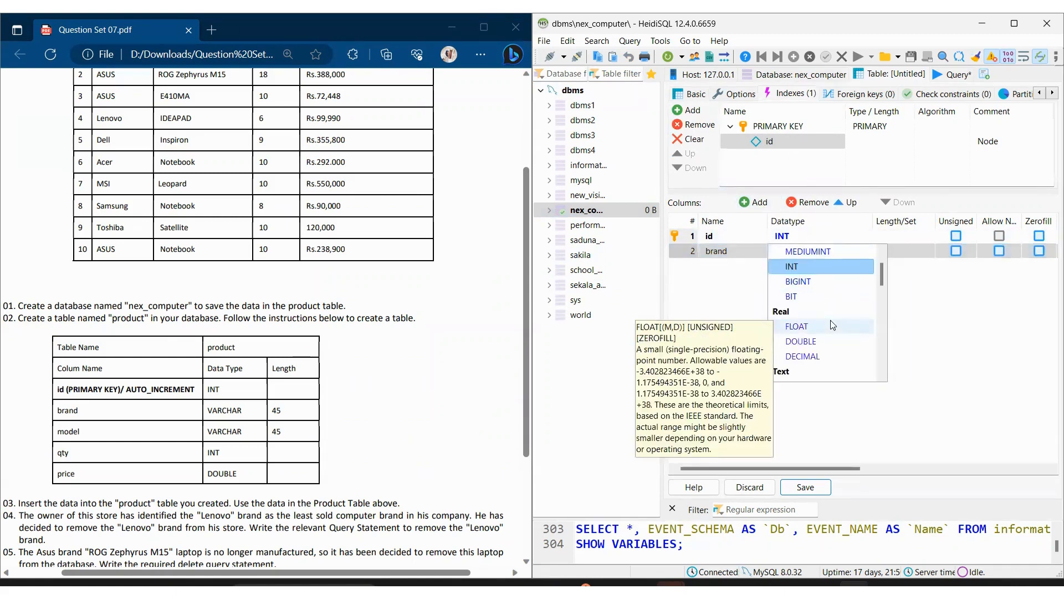
left_click(830, 349)
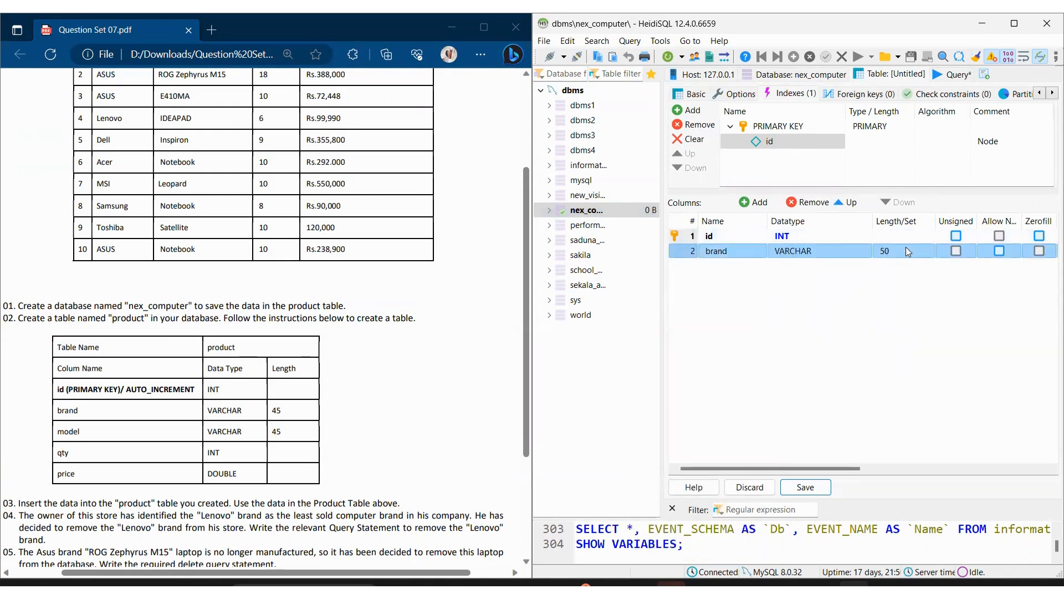
left_click(907, 252)
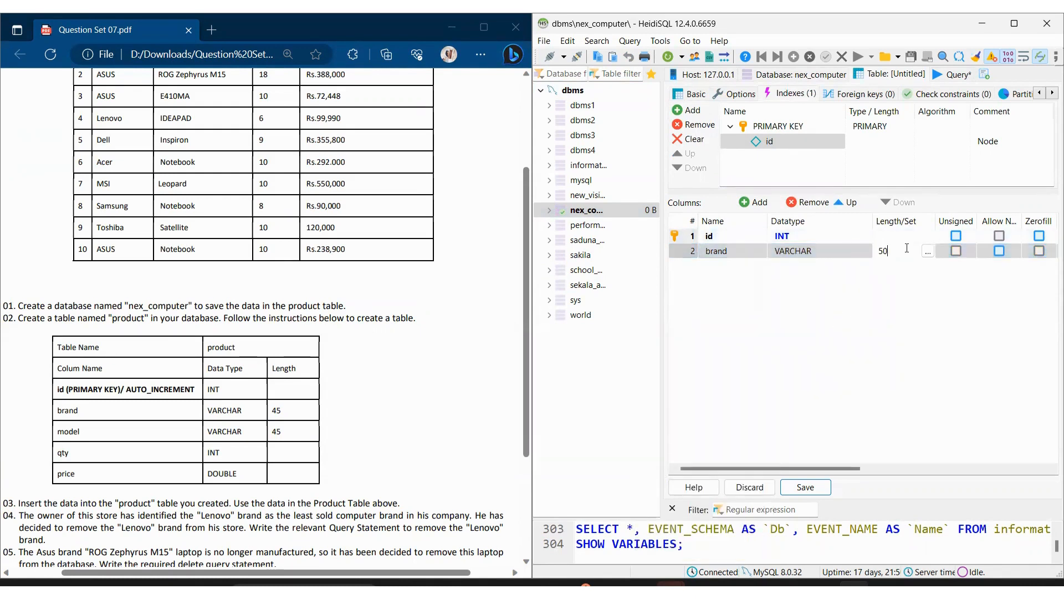
type("45")
key("Return")
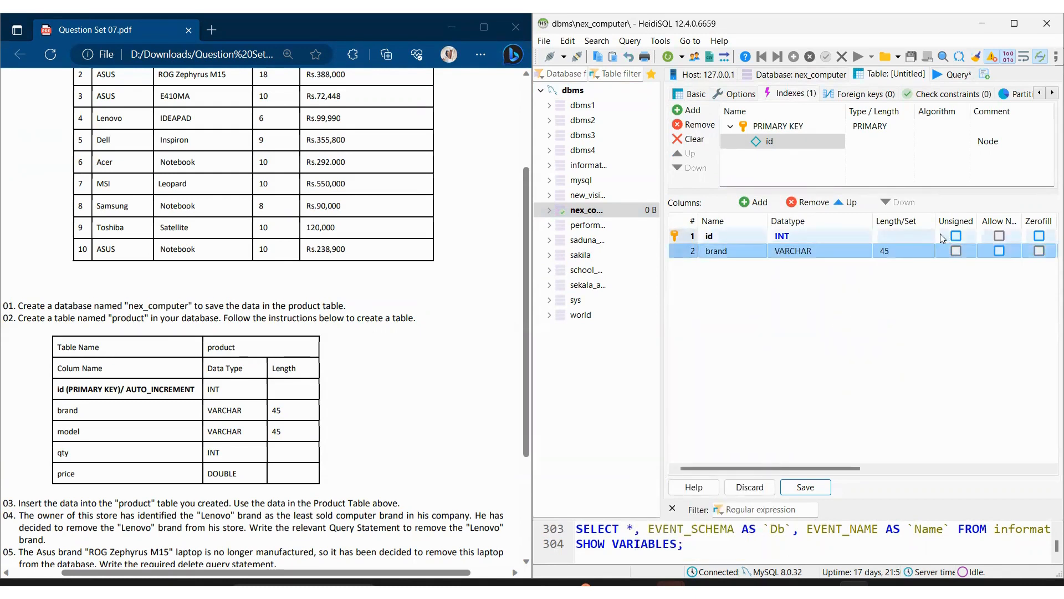
Step: Add a model column with datatype VARCHAR and length 45, and a qty column with datatype INT
left_click(754, 201)
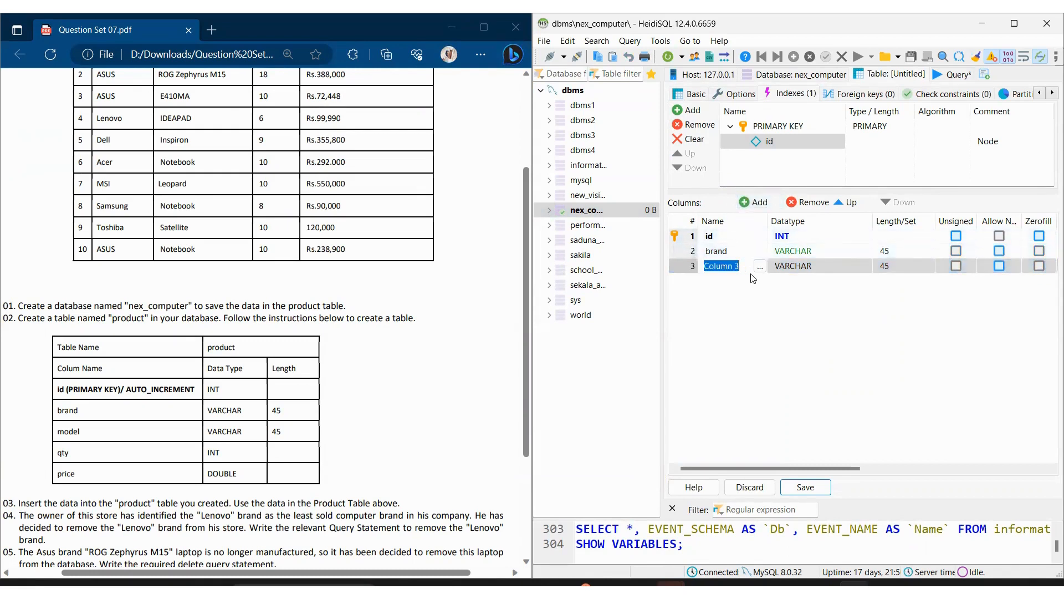
type("model")
left_click(758, 203)
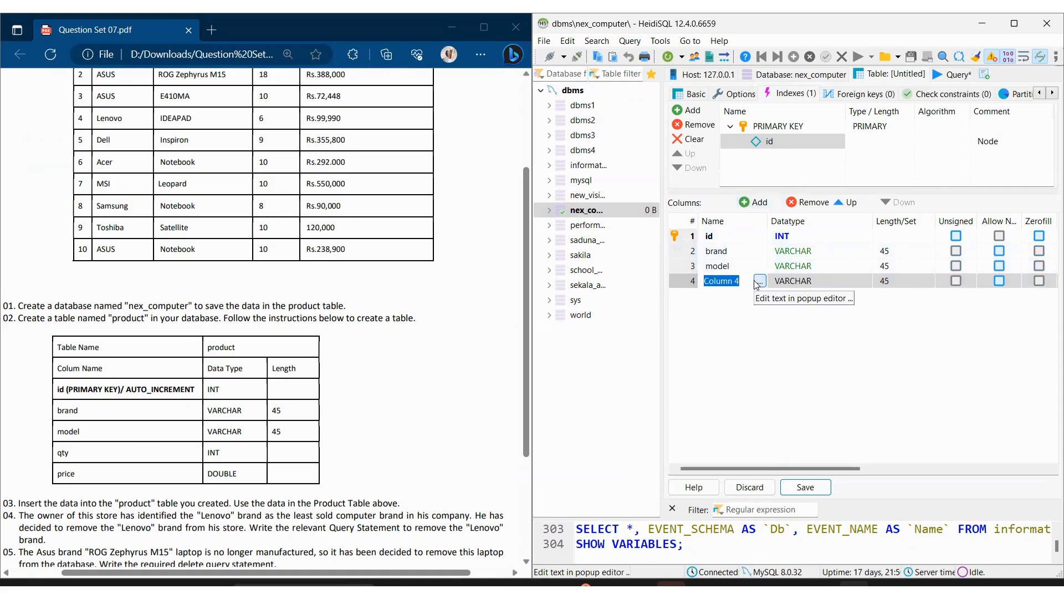
type("qty")
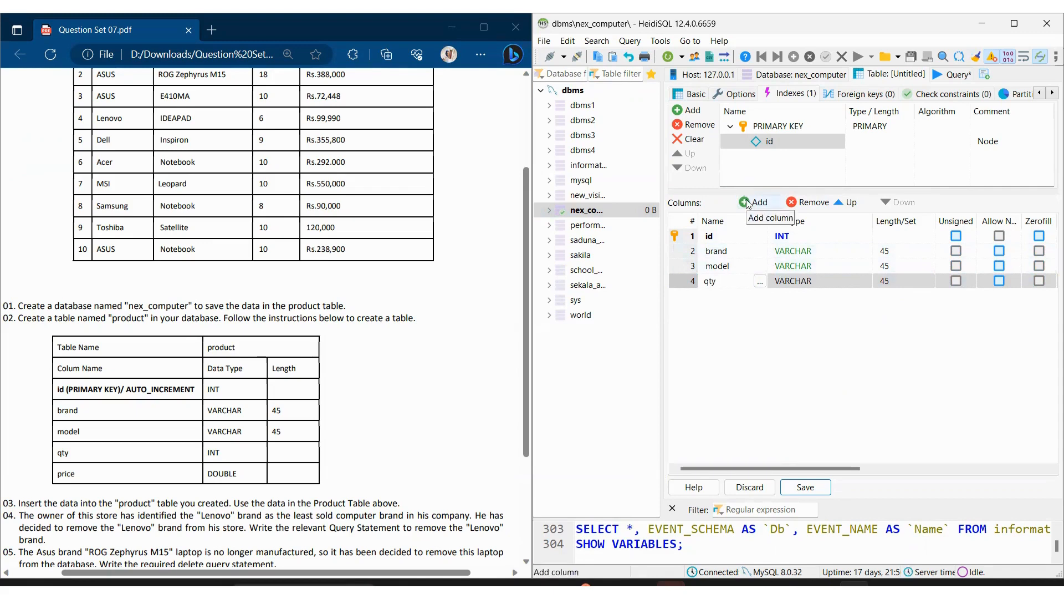
left_click(867, 281)
left_click(865, 280)
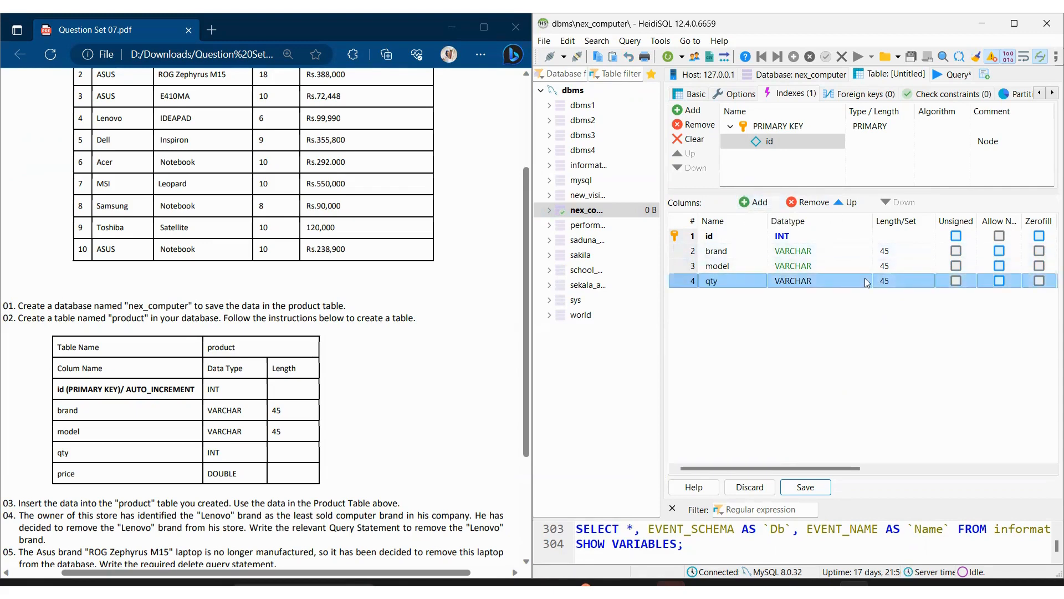
left_click(851, 286)
Step: Add a fifth column named price with datatype DOUBLE and save the product table
left_click(755, 202)
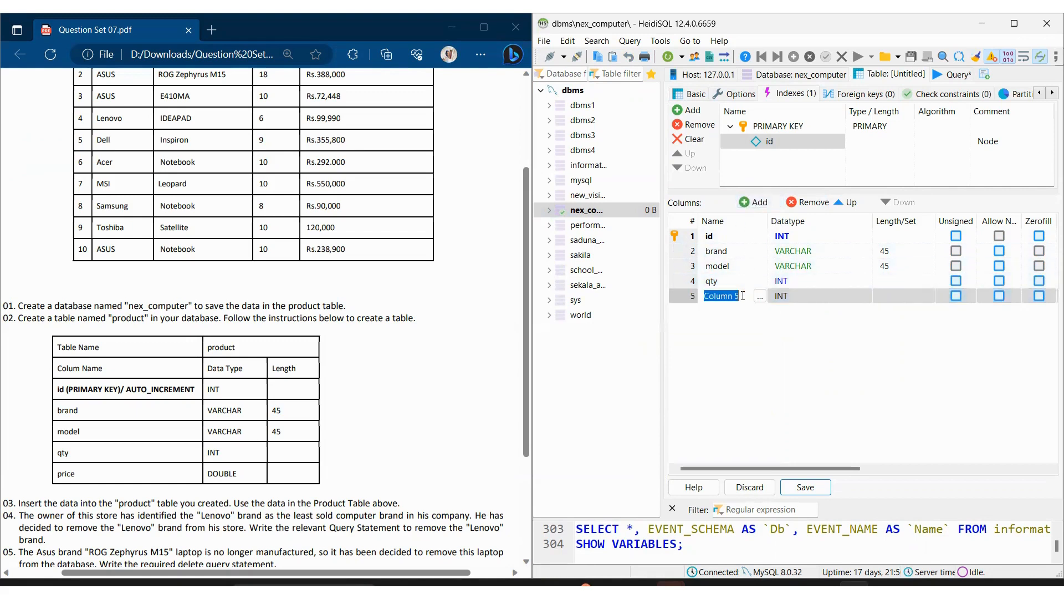
type("price")
left_click(804, 296)
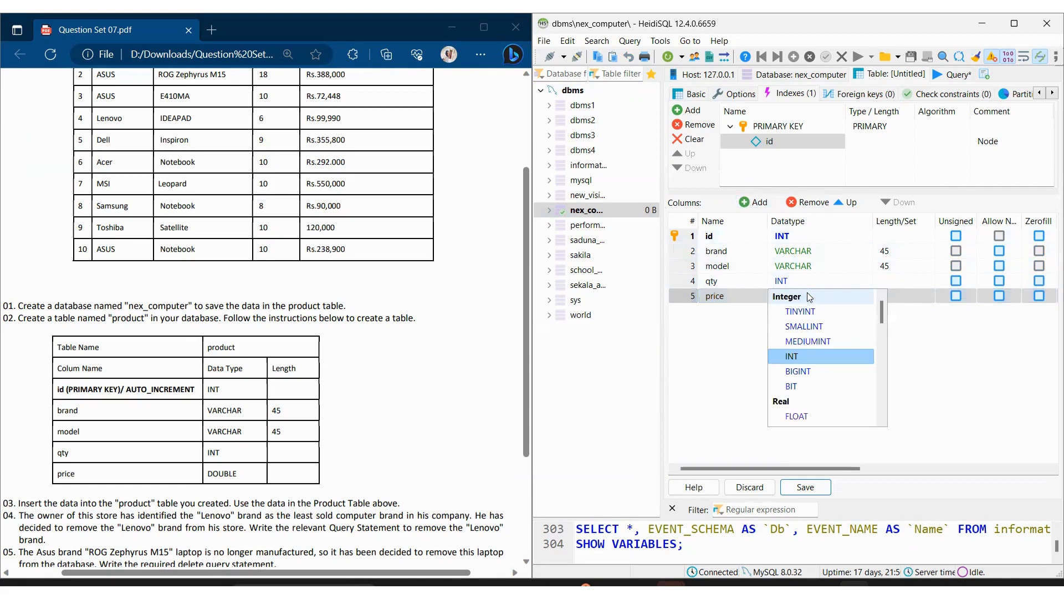
scroll(808, 376, "down", 1)
left_click(811, 387)
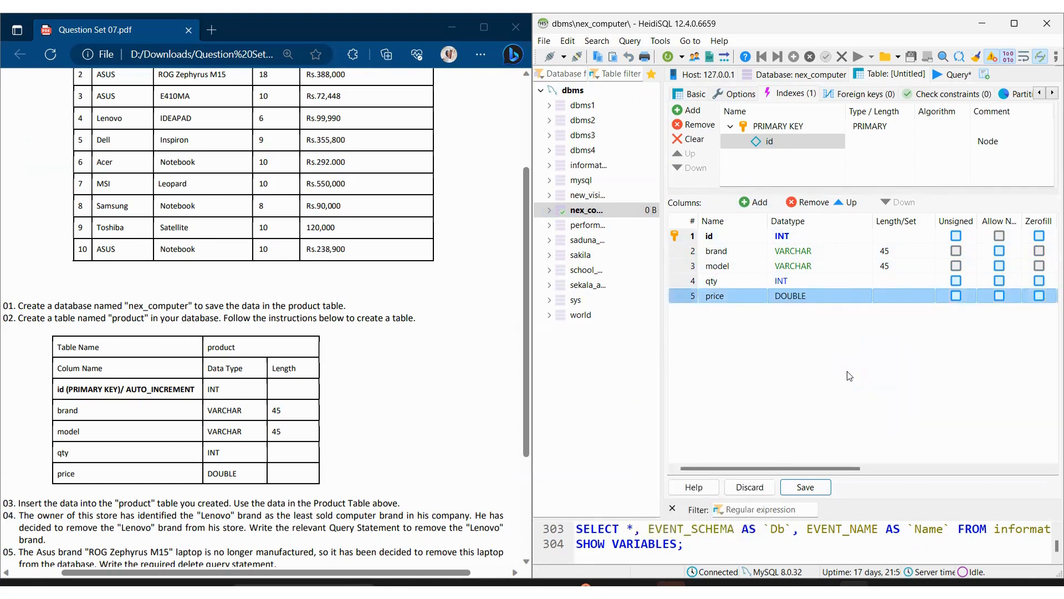
left_click_drag(814, 466, 770, 452)
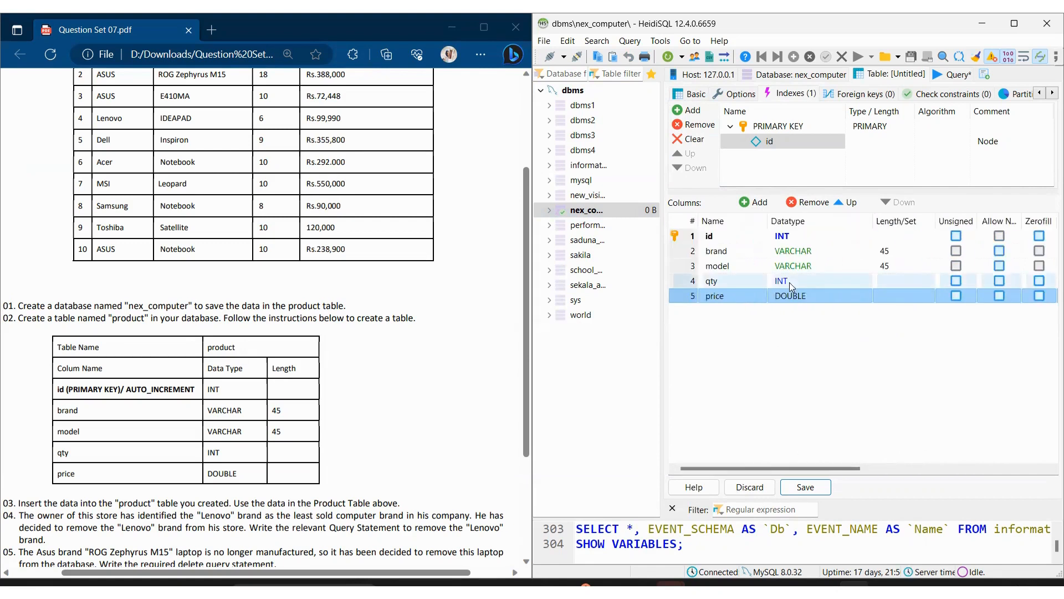
left_click(807, 487)
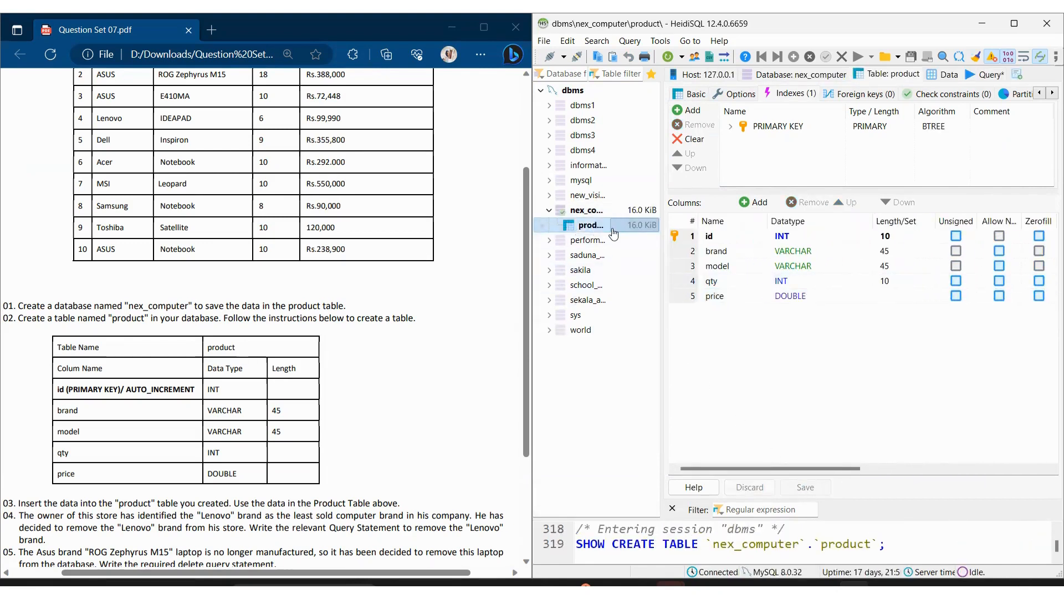
Step: Review task 03 and the Product data in the question sheet, and insert an empty row in the product table's data
left_click(328, 350)
scroll(328, 350, "down", 3)
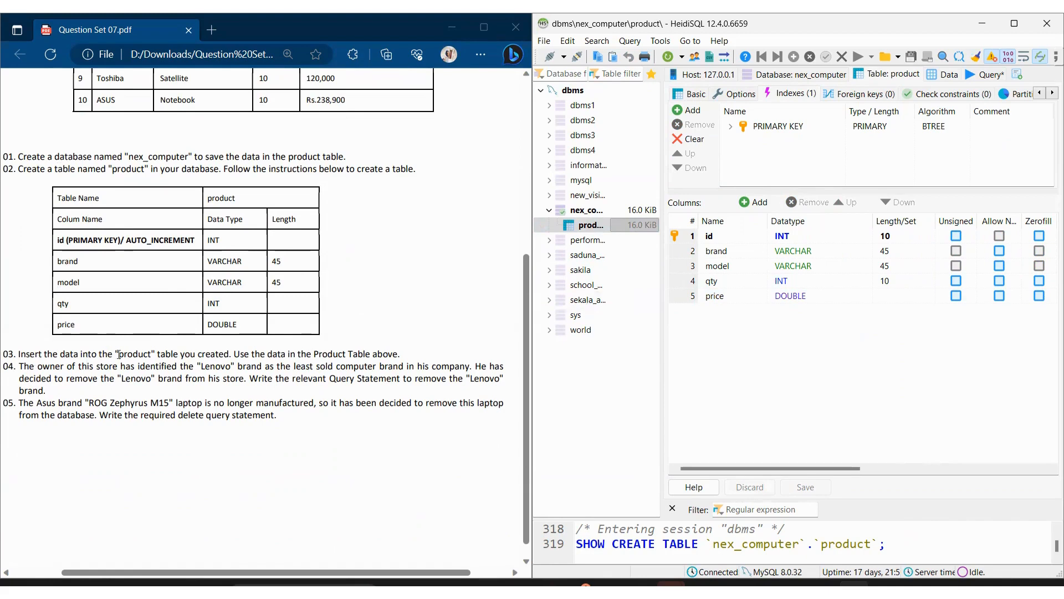
left_click_drag(116, 355, 156, 355)
left_click(280, 387)
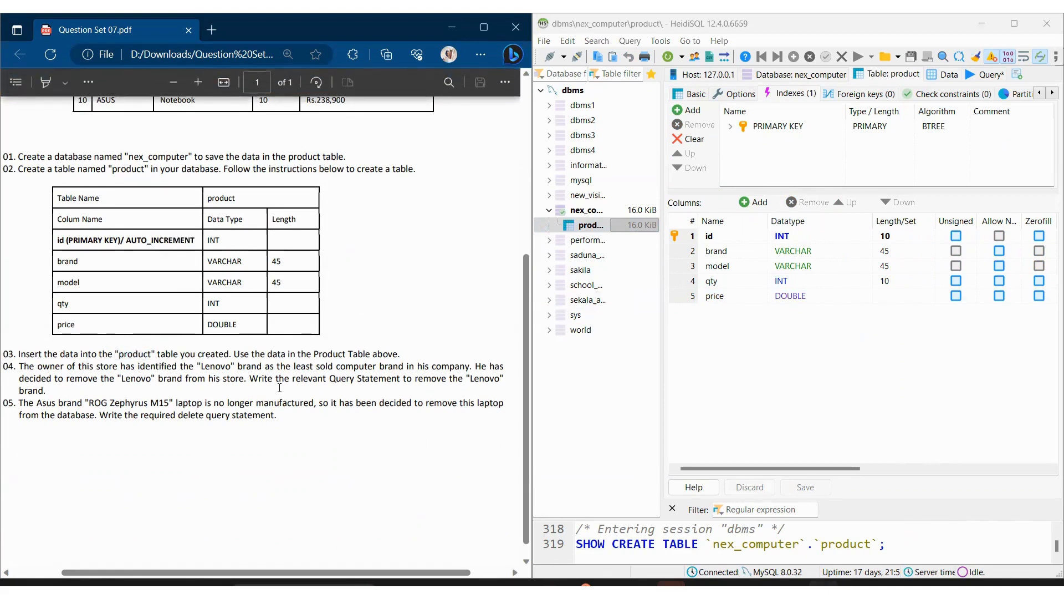
scroll(311, 359, "up", 5)
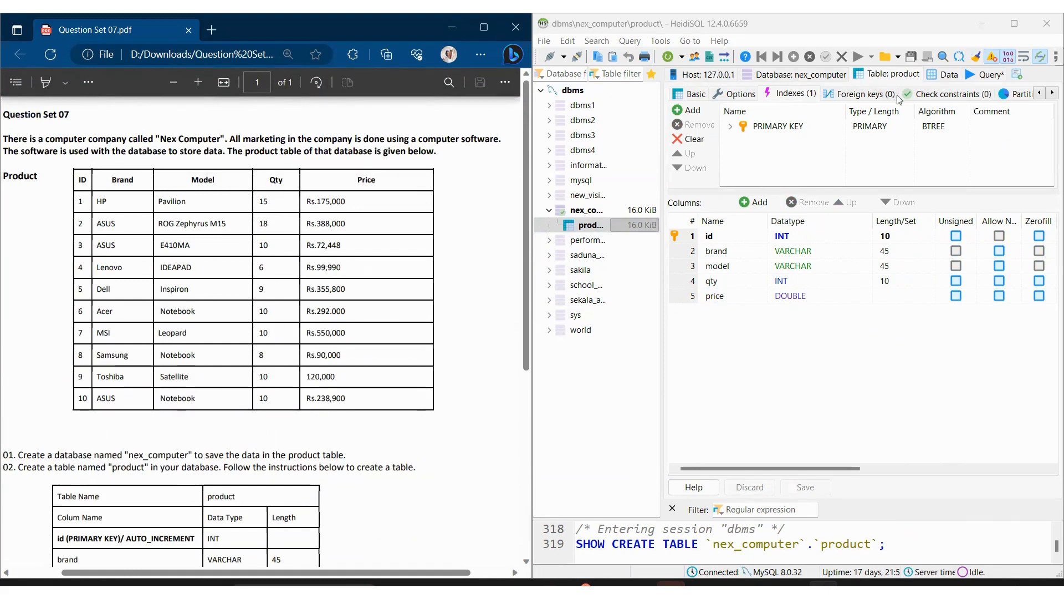
left_click(948, 75)
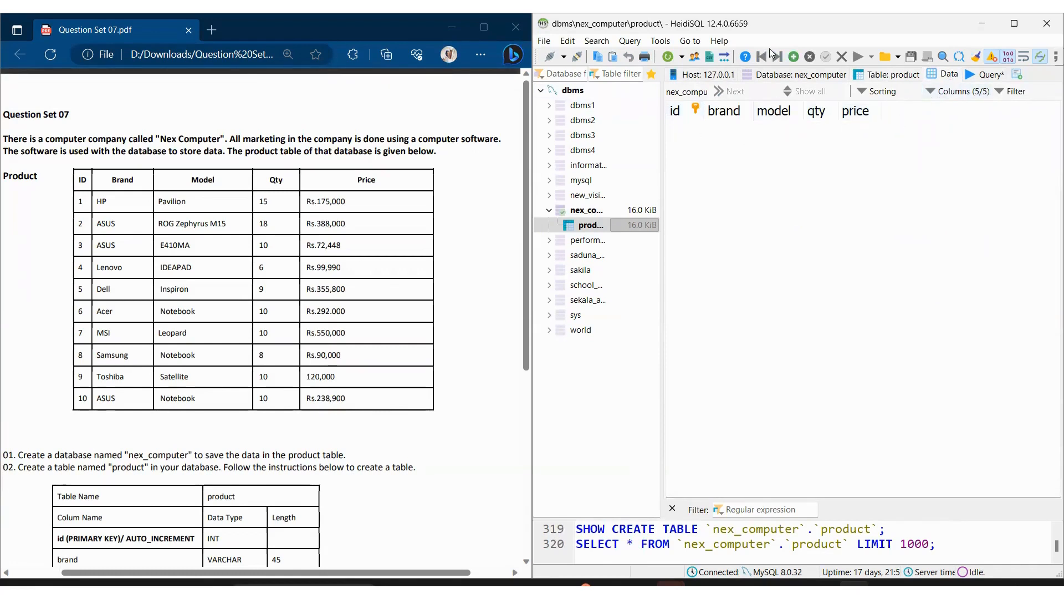
left_click(800, 56)
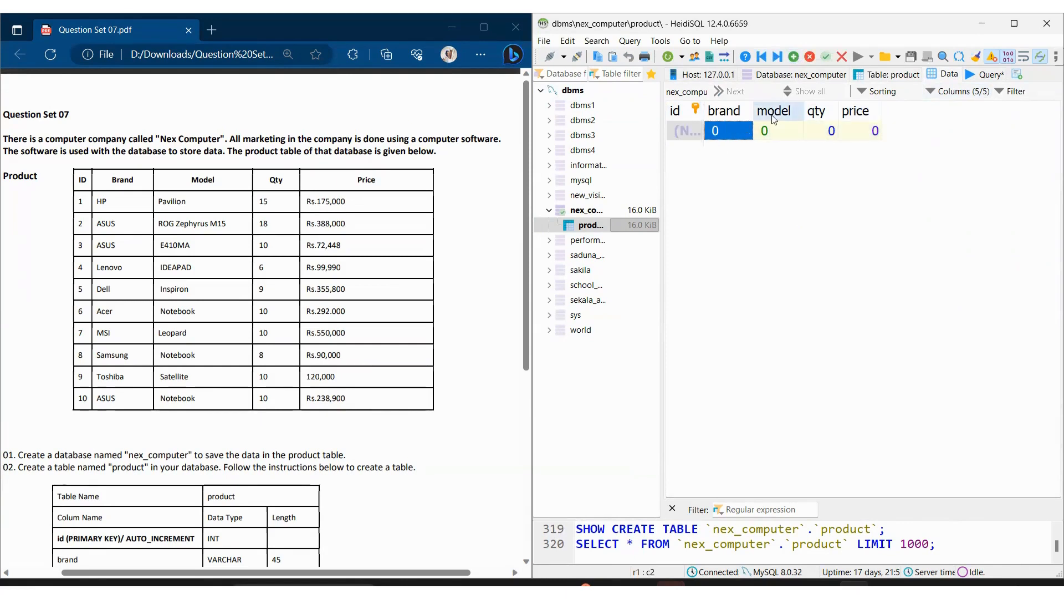
Step: Enter id 1 and brand HP in the new product row
left_click(689, 133)
left_click(688, 133)
type("1")
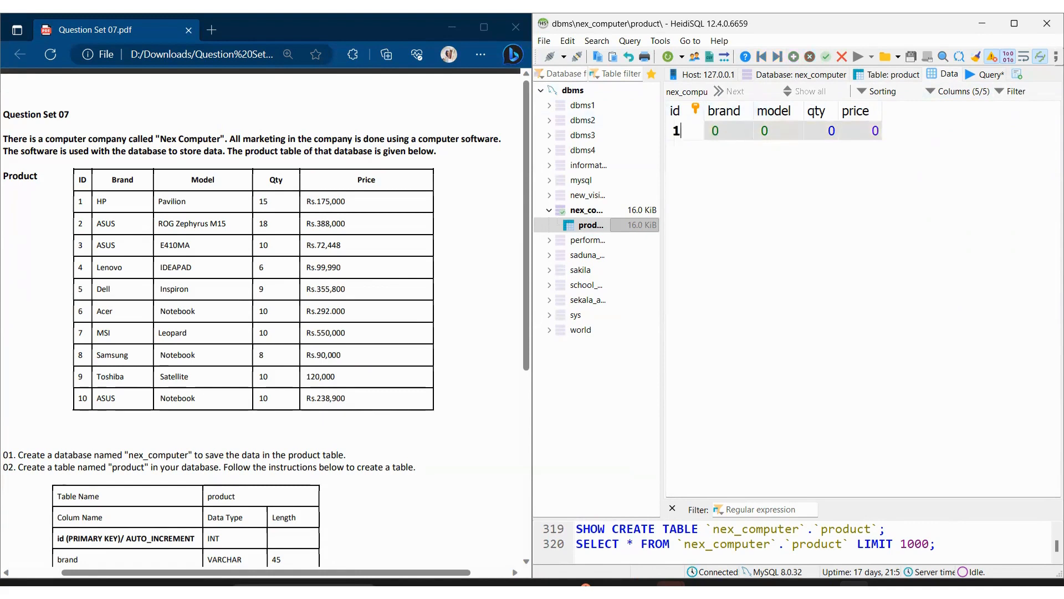
left_click(737, 135)
left_click(736, 134)
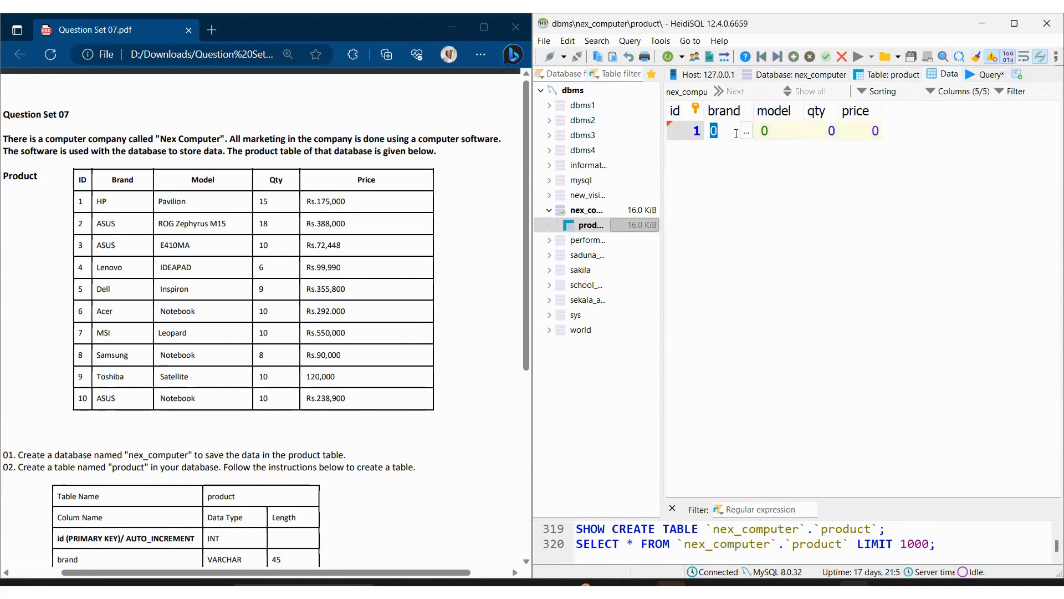
type("HP")
Step: Set the first row's model to Pavilion, qty to 15 and price to 175000, and post the row
double_click(783, 126)
type("P")
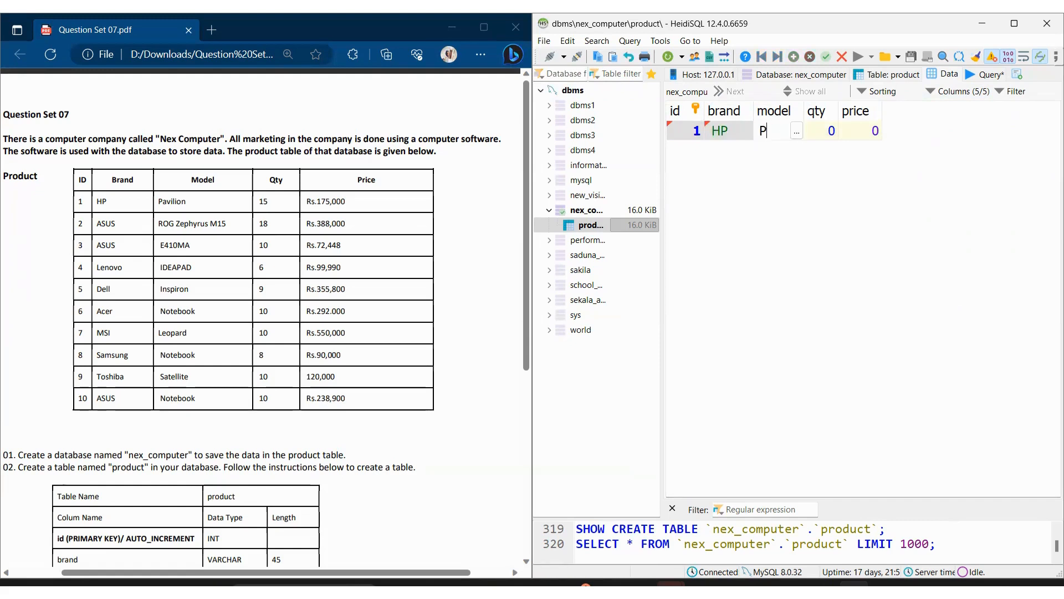
type("avilion")
left_click(824, 139)
type("15")
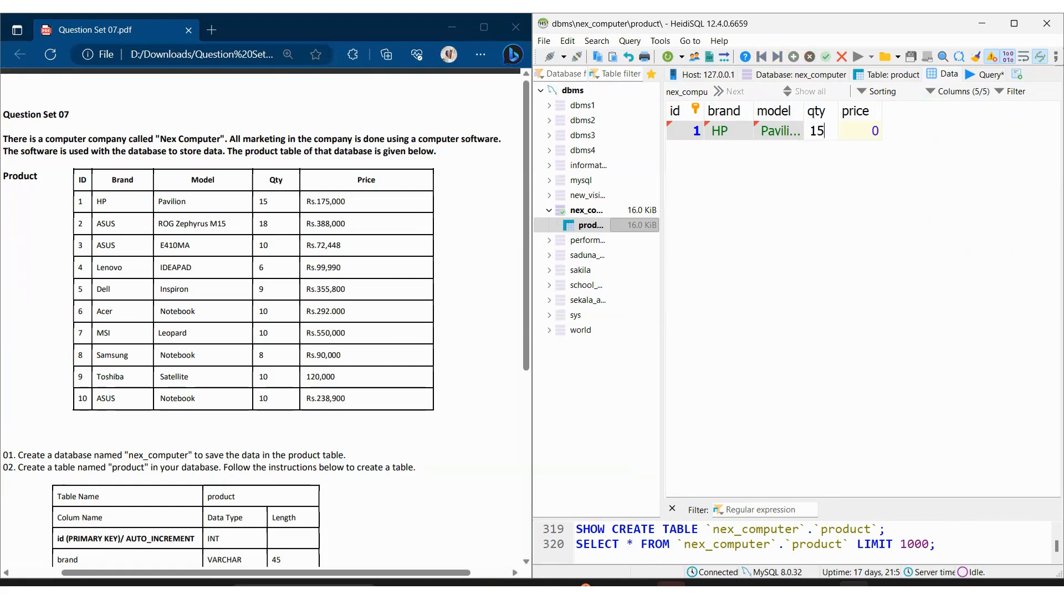
left_click(848, 131)
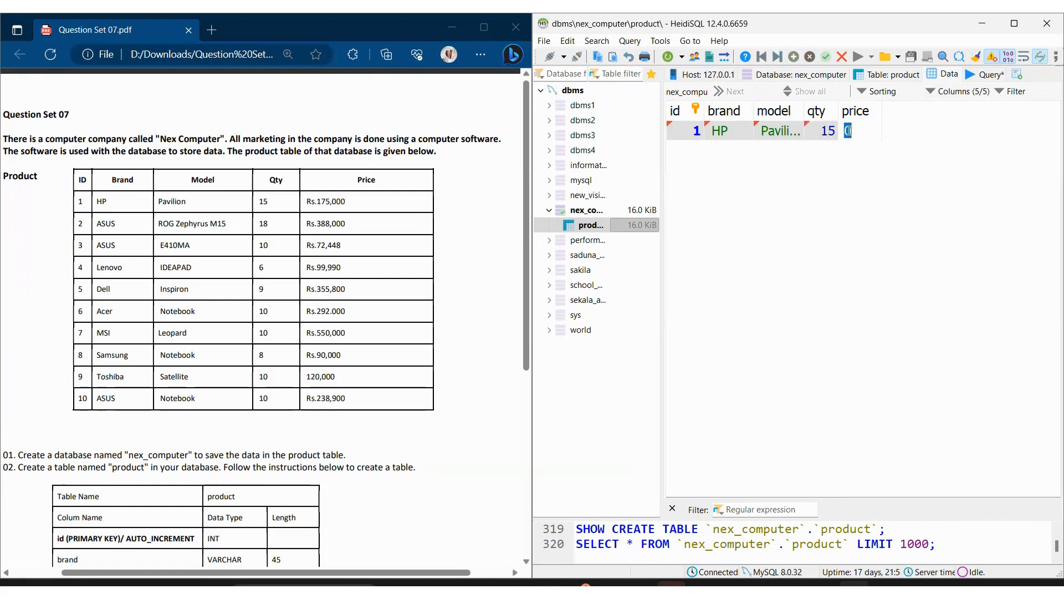
type("175000")
key("Return")
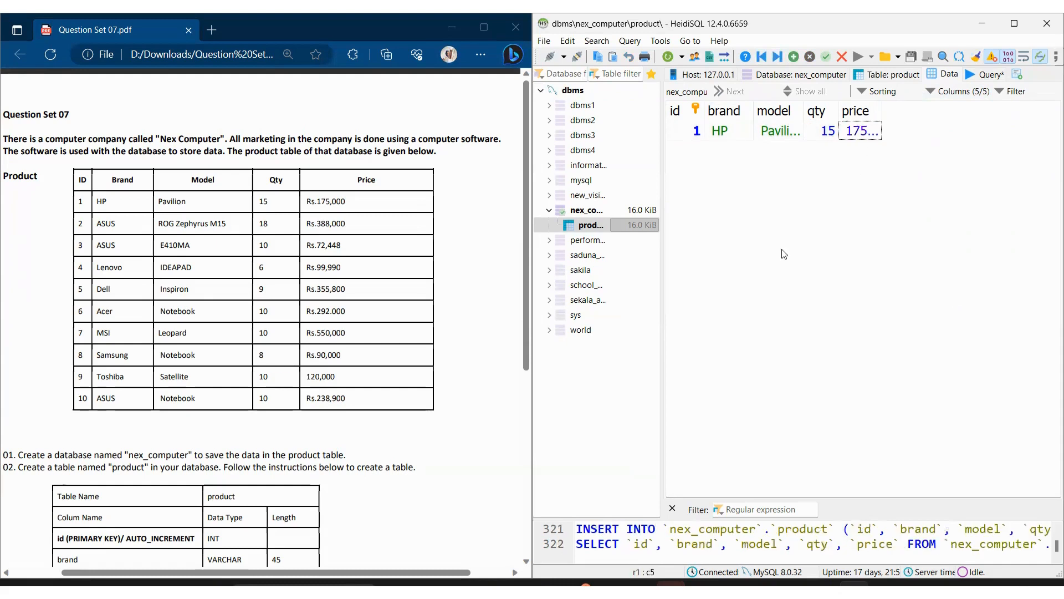
Step: Try to add a second product row with id 2 and brand ASUS
key("Insert")
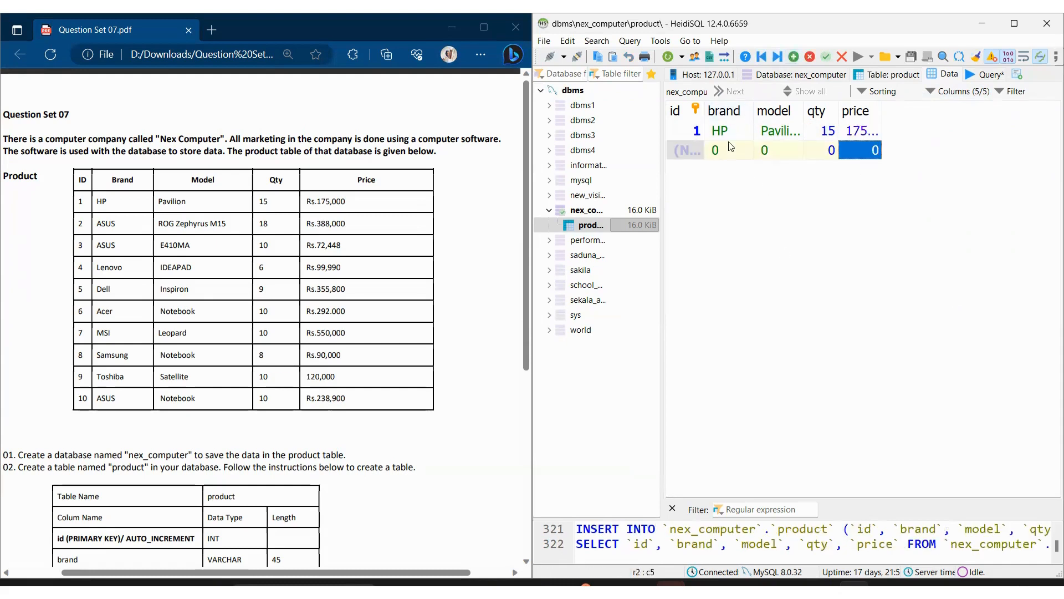
left_click(729, 150)
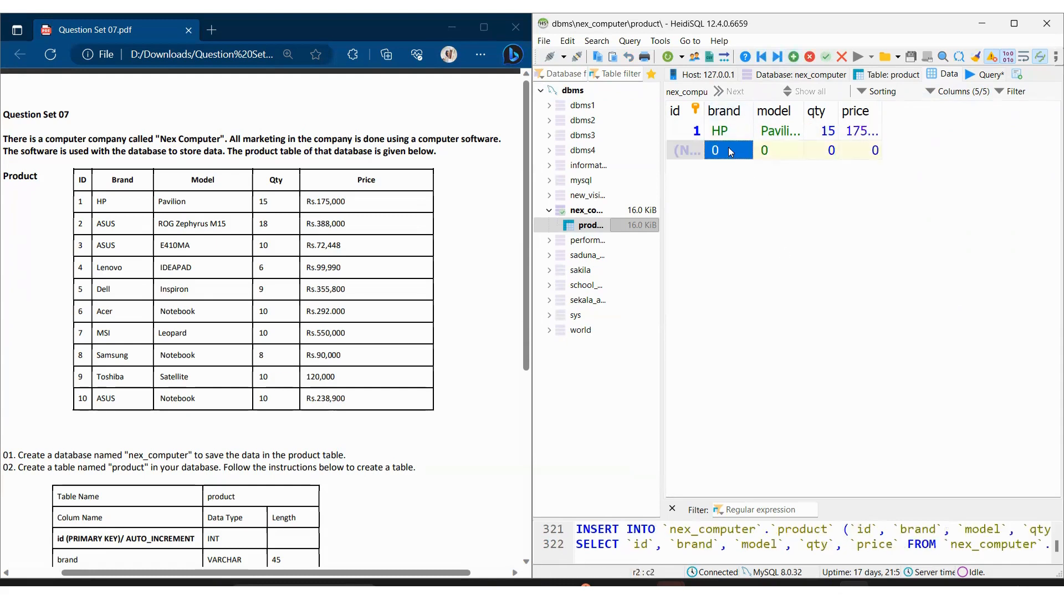
left_click(693, 156)
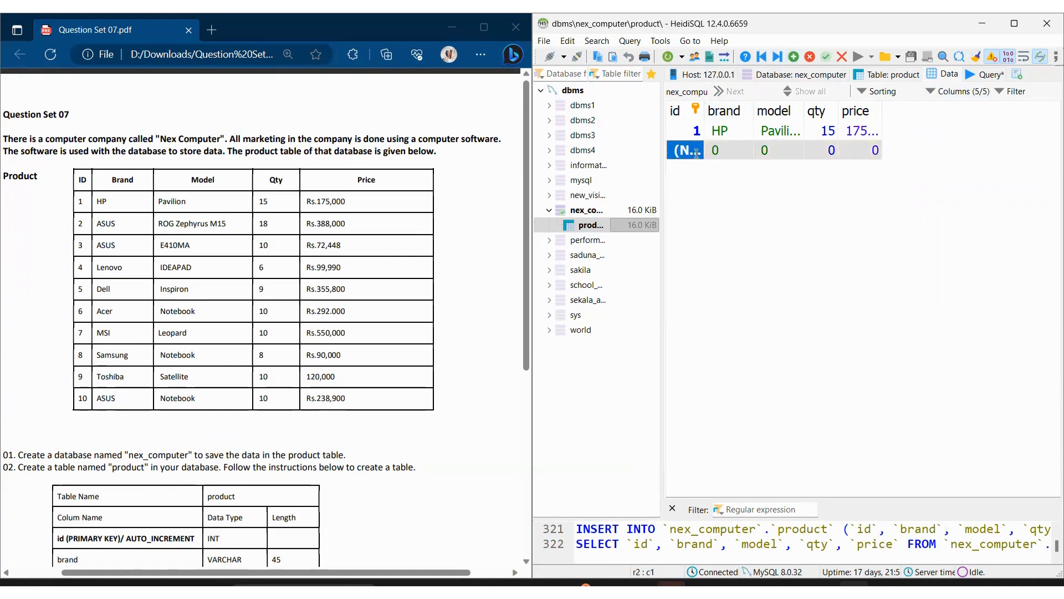
left_click(696, 153)
type("2")
left_click(740, 155)
left_click(739, 155)
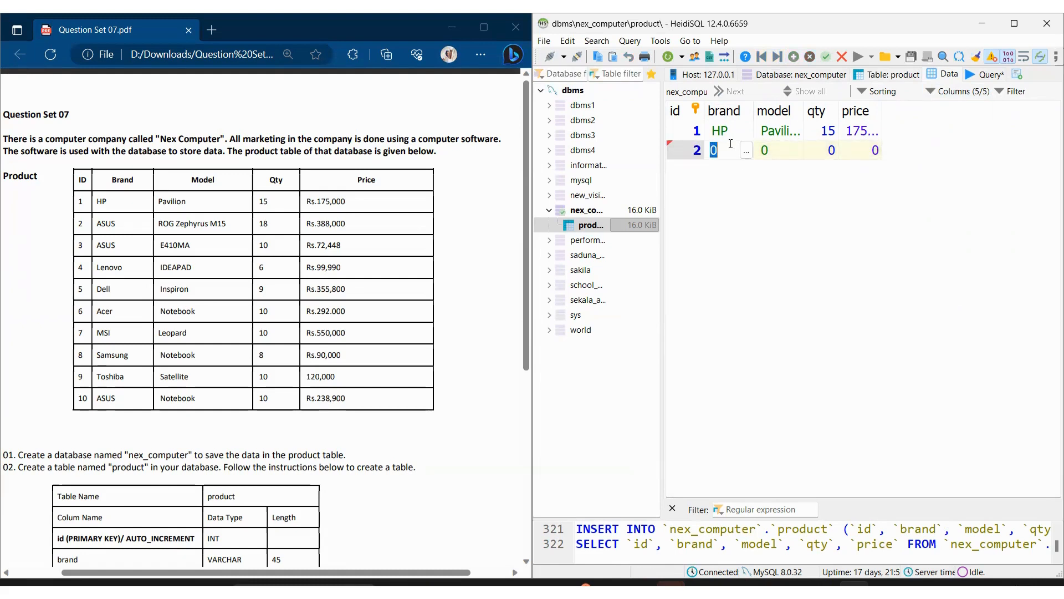
type("S")
key("BackSpace")
key("BackSpace")
key("BackSpace")
type("ASUS")
Step: Try to fill the second row's model with ROG Zephyrus M15, qty with 18 and price with 388000
left_click(778, 145)
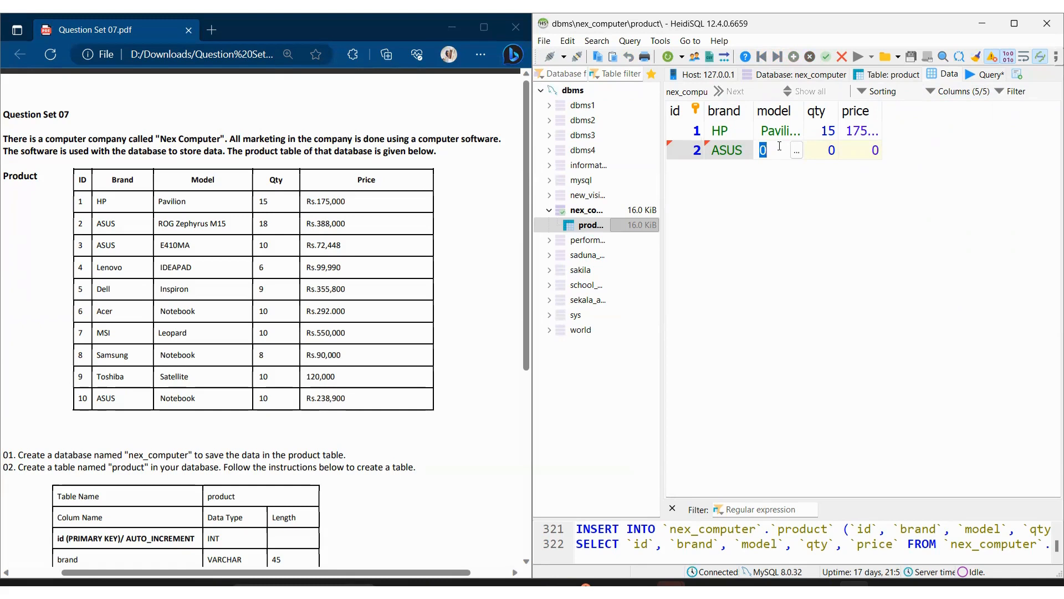
type("R")
type("OG Z")
type("ephy")
type("rus M")
type("15")
left_click(823, 155)
left_click(827, 152)
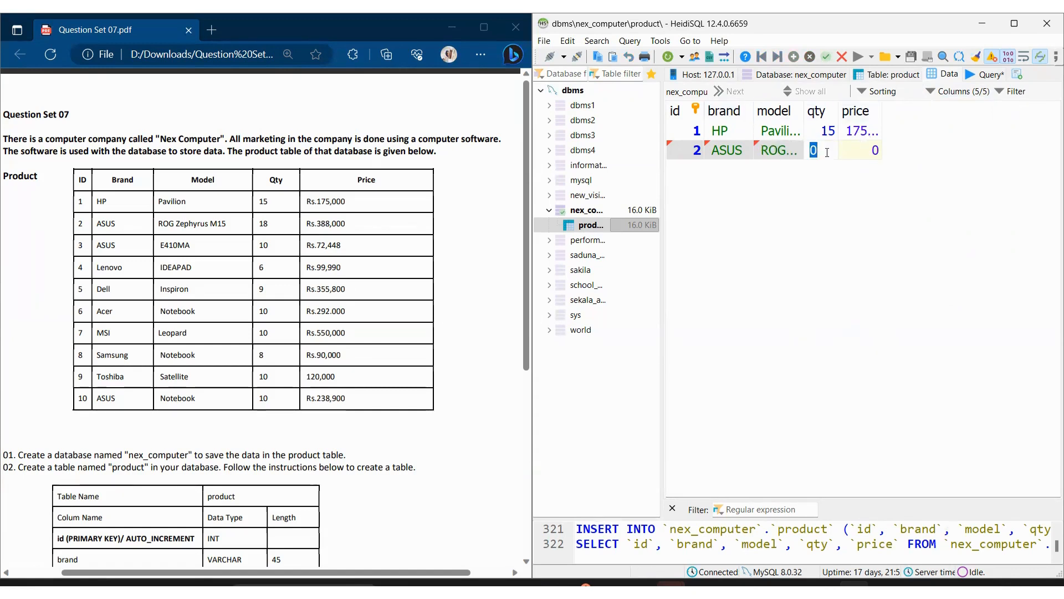
type("18")
left_click(860, 156)
type("38")
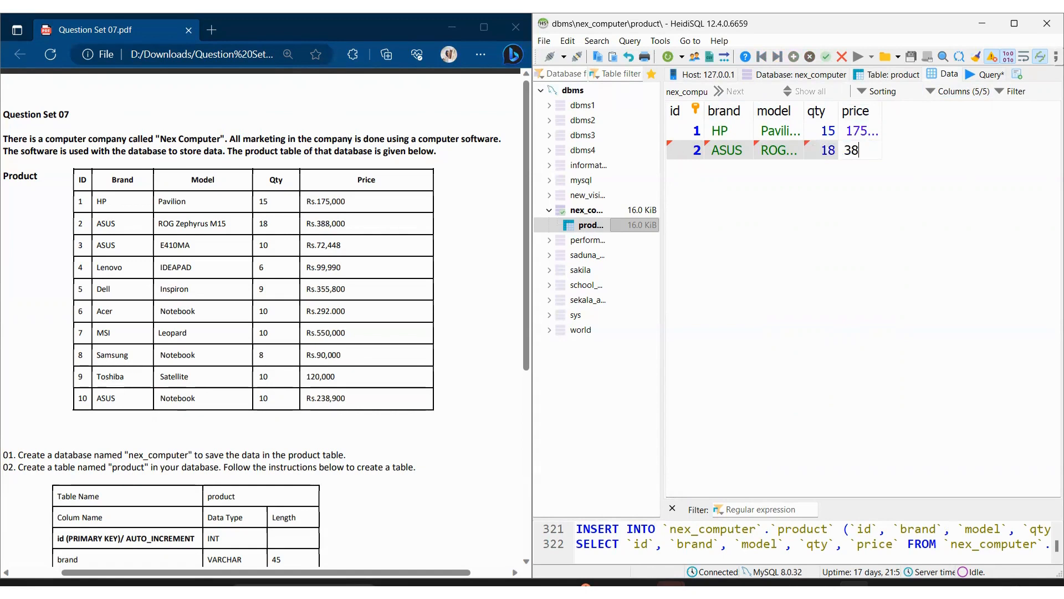
type("8000")
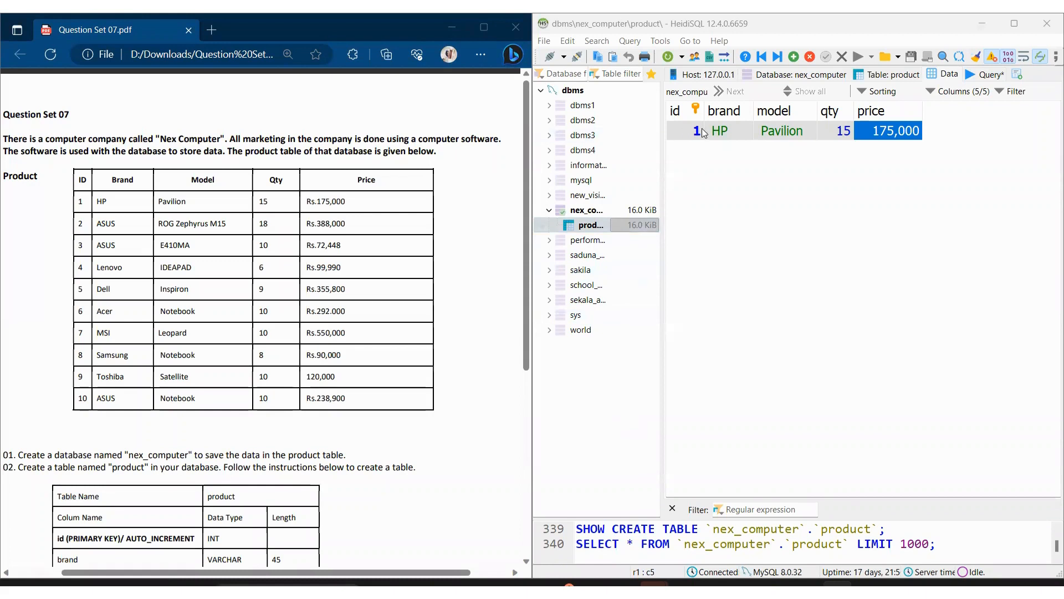
Step: Apply No default value to the brand column, save the product table and return to its data
left_click(927, 136)
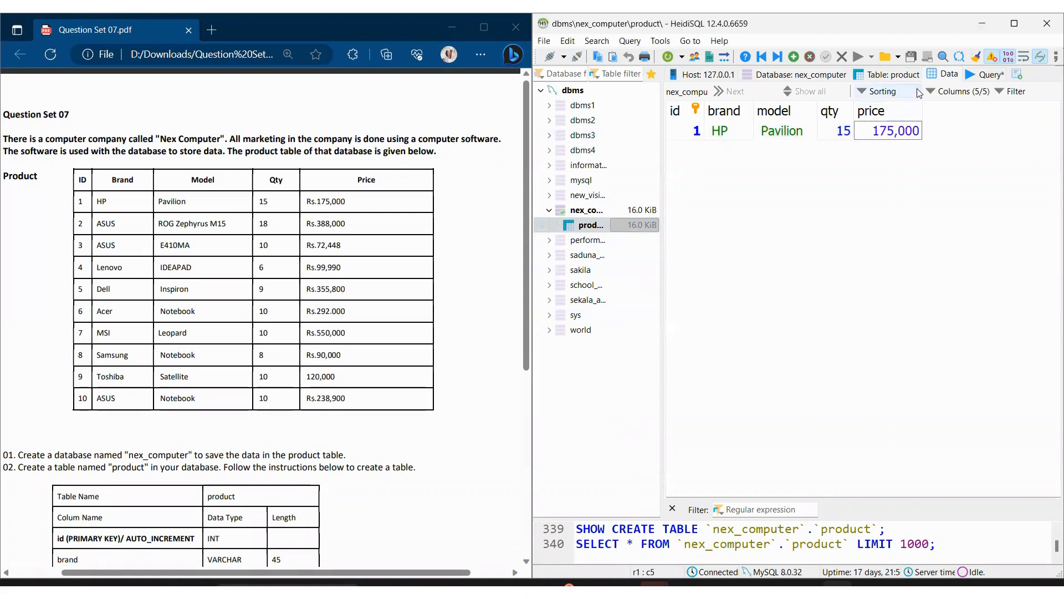
left_click(899, 75)
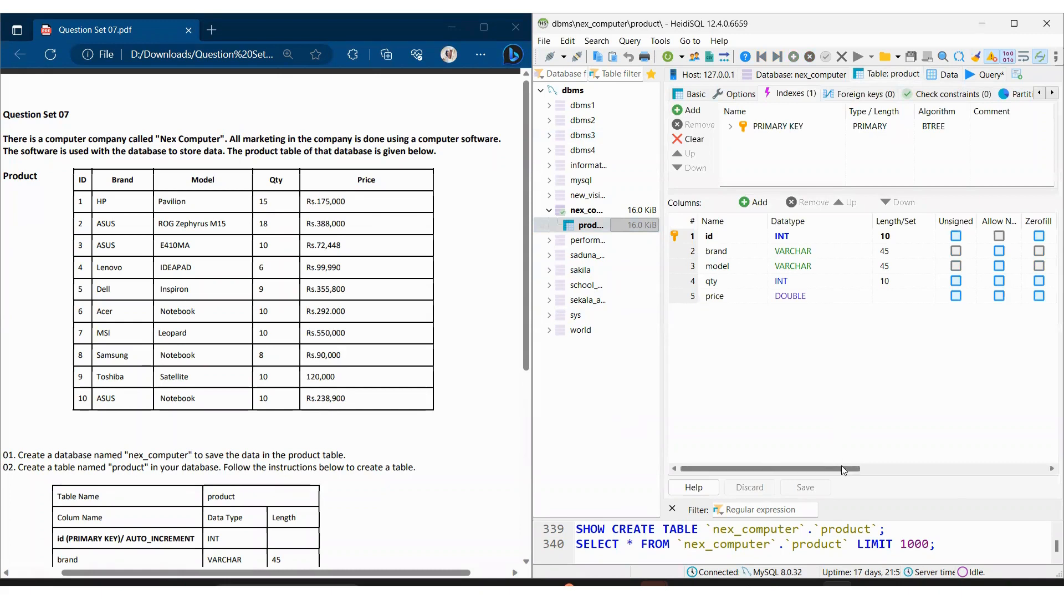
left_click_drag(841, 467, 939, 467)
left_click(883, 296)
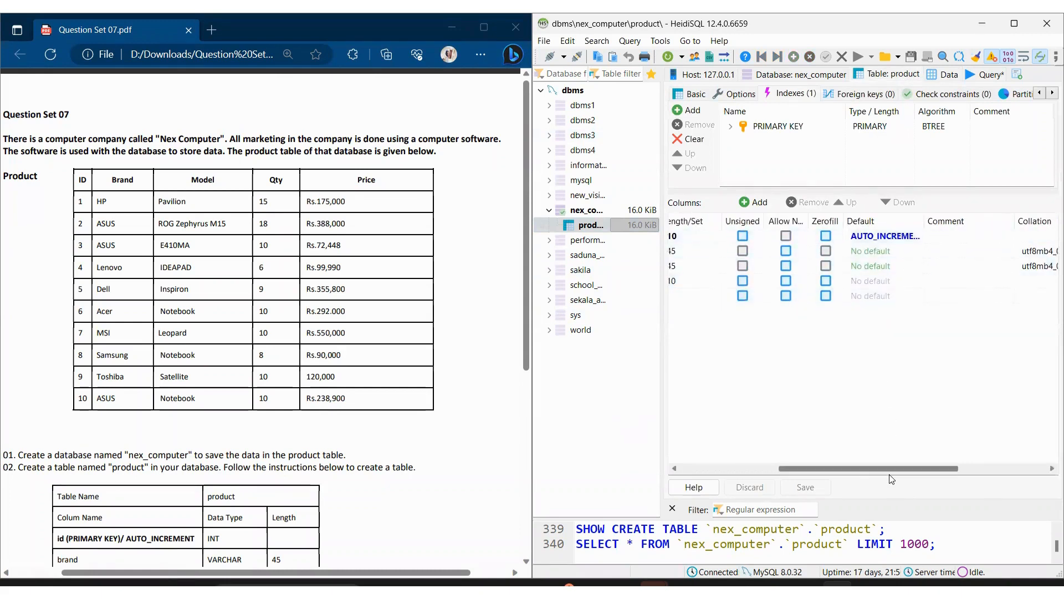
double_click(886, 251)
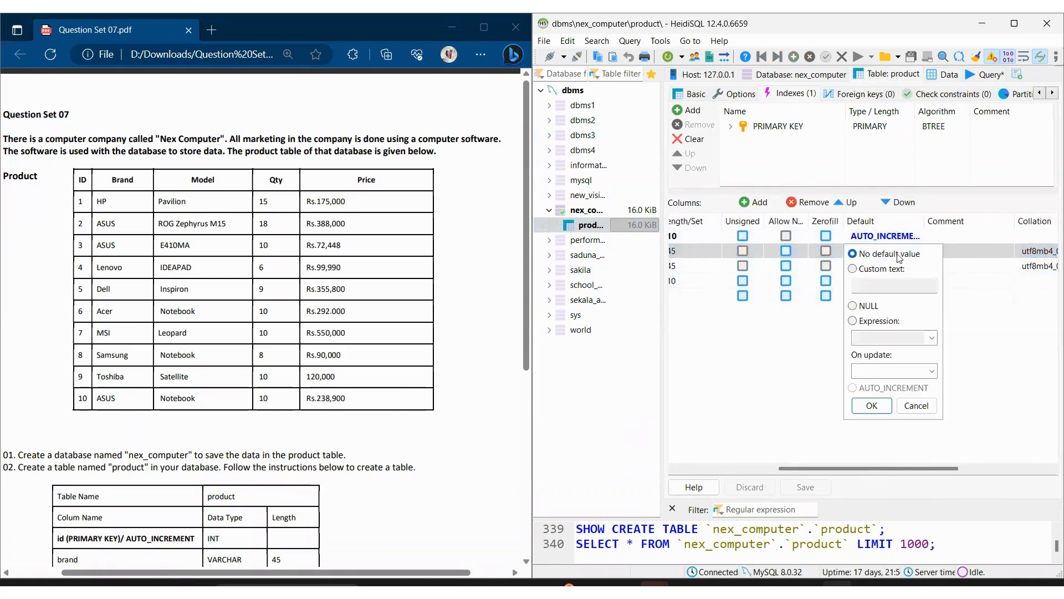
left_click(876, 406)
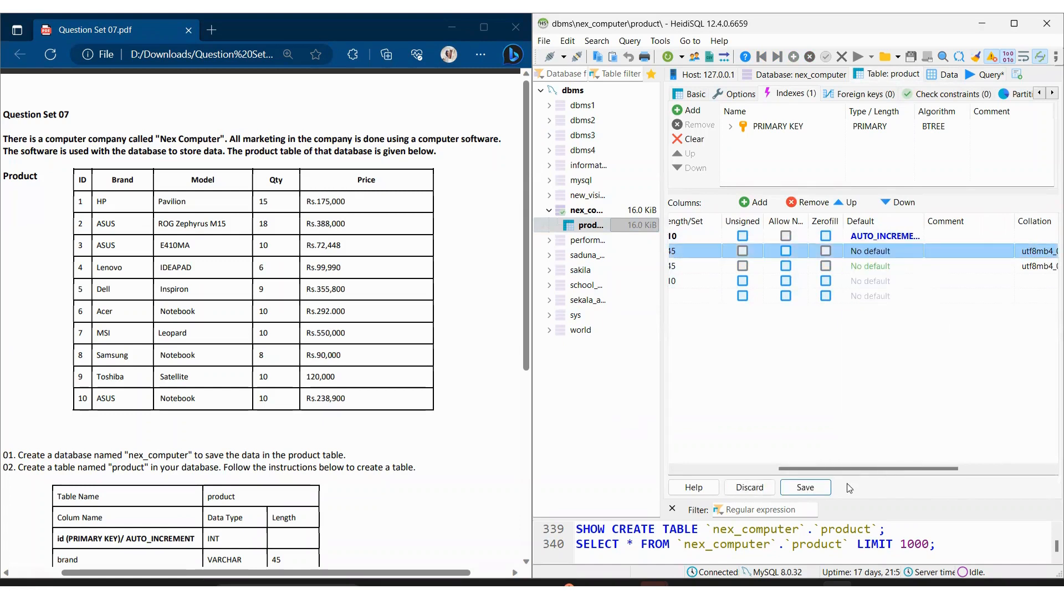
left_click(826, 487)
left_click(945, 73)
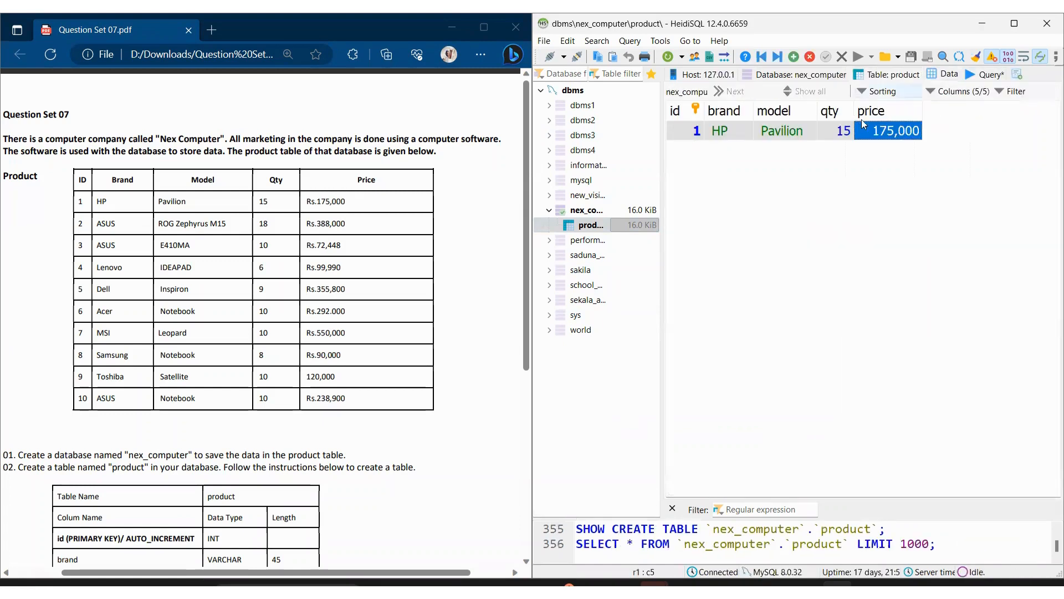
left_click(697, 152)
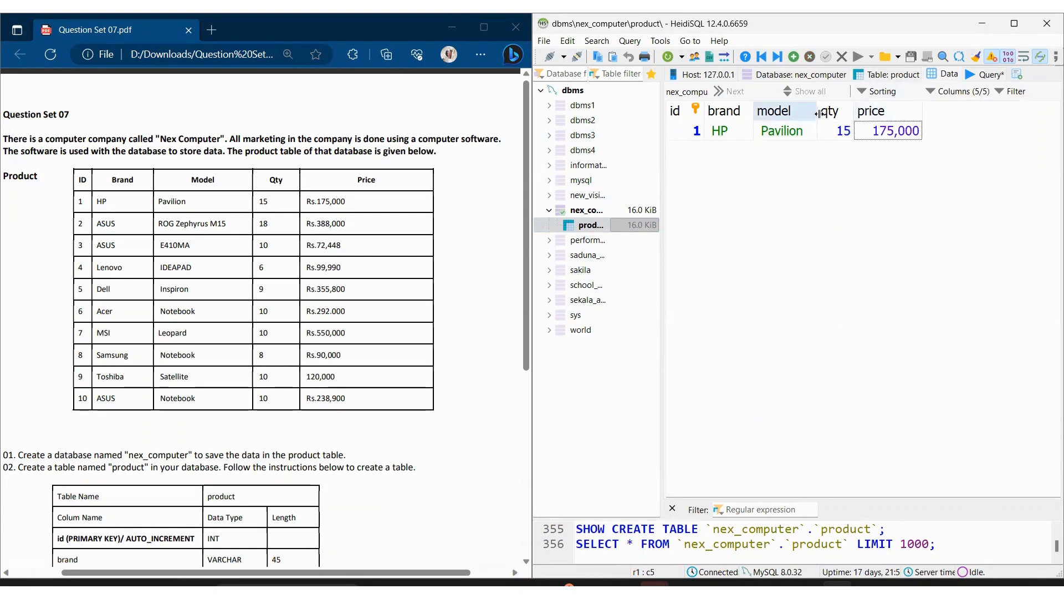
Step: Add a second row to the product table with id 2 and brand ASUS
scroll(189, 368, "down", 3)
scroll(189, 368, "down", 2)
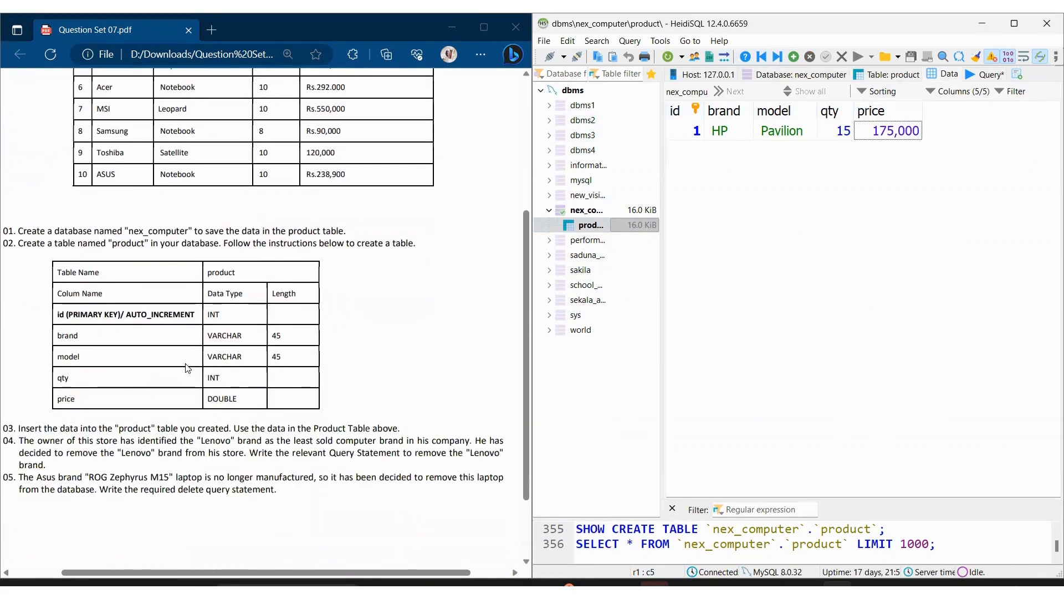
scroll(253, 358, "down", 2)
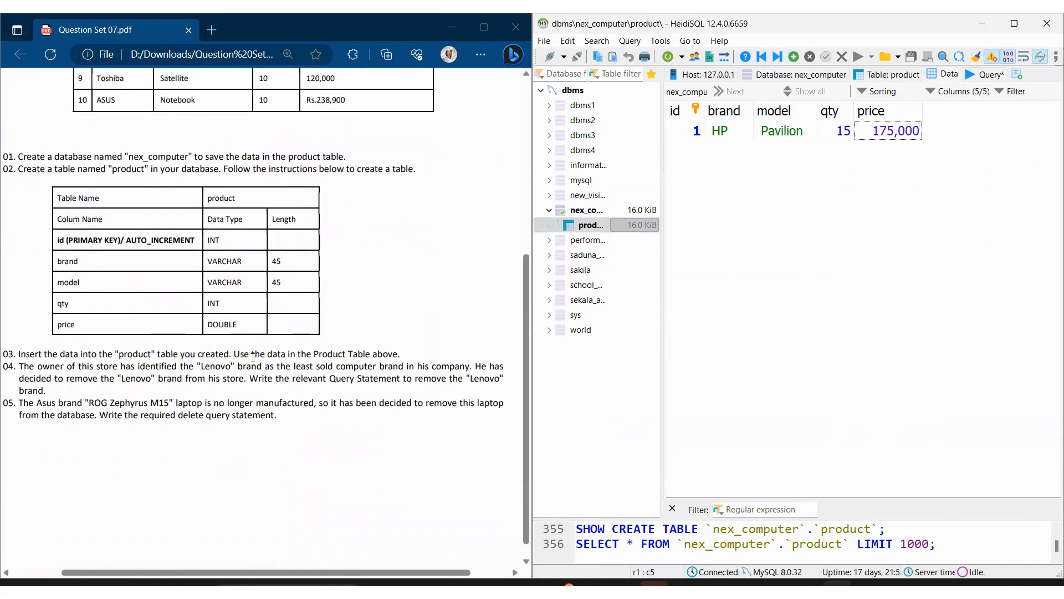
scroll(253, 355, "up", 7)
scroll(253, 355, "down", 7)
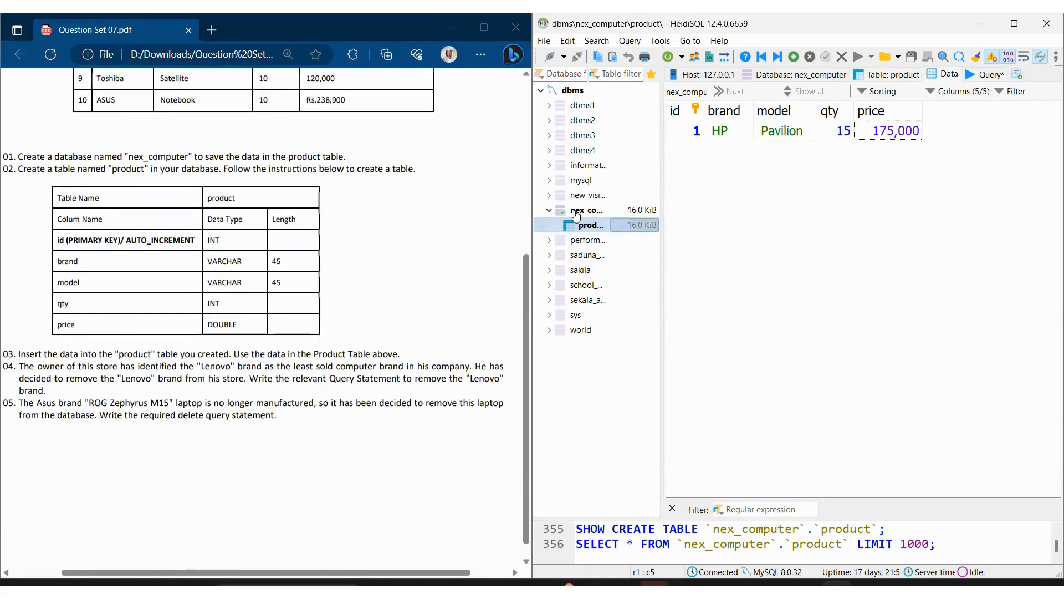
key("Insert")
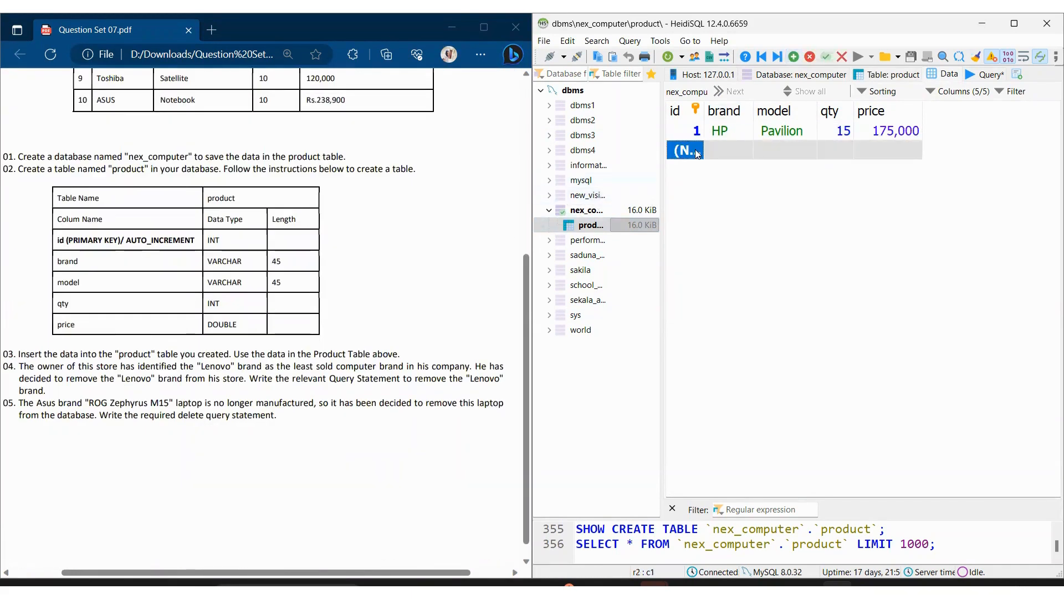
left_click(703, 146)
key("Return")
left_click(703, 145)
key("Tab")
scroll(386, 239, "up", 5)
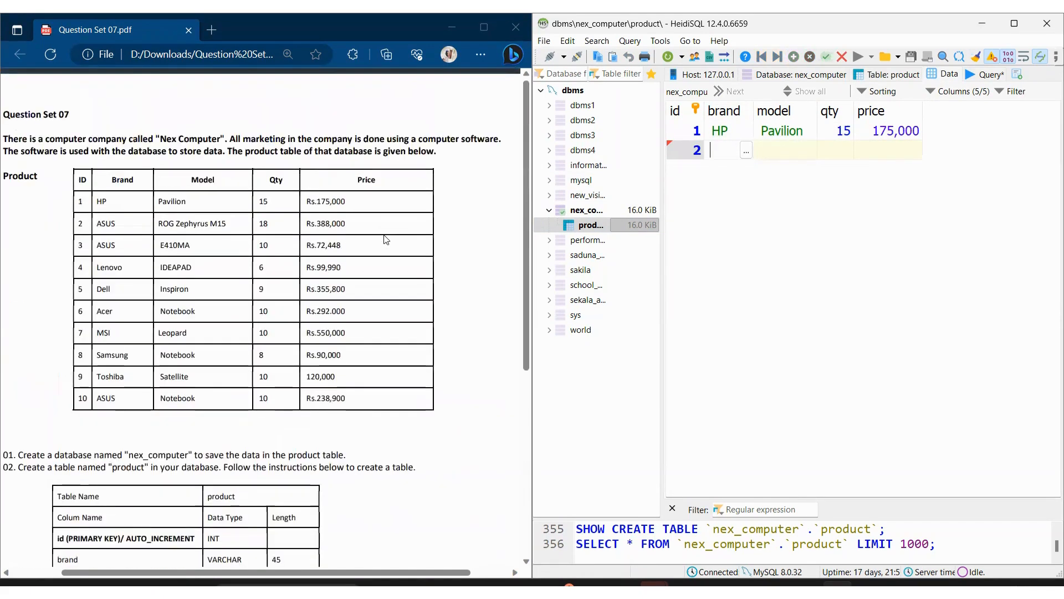
type("ASUS")
Step: Set the second row's model to ROG Zephyrus M15
left_click(774, 145)
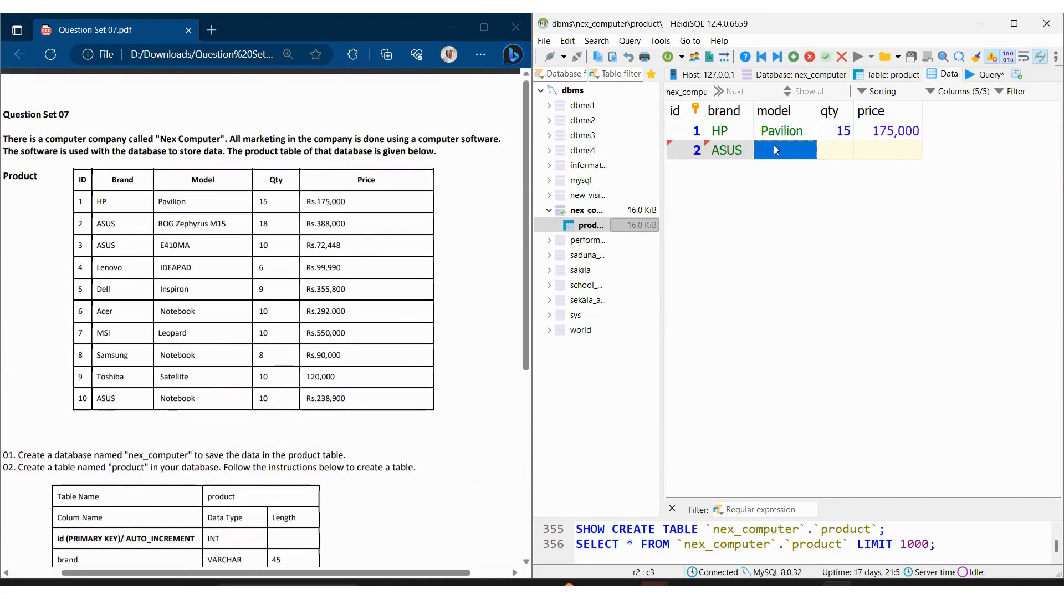
type("ROG ZE")
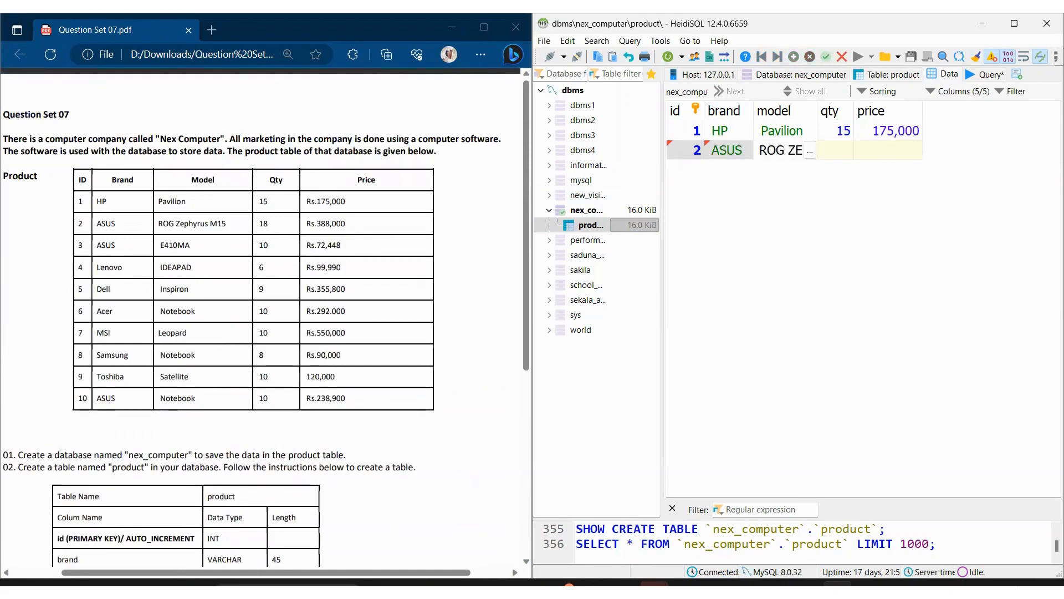
type("p")
key("BackSpace")
key("BackSpace")
type("ephyr")
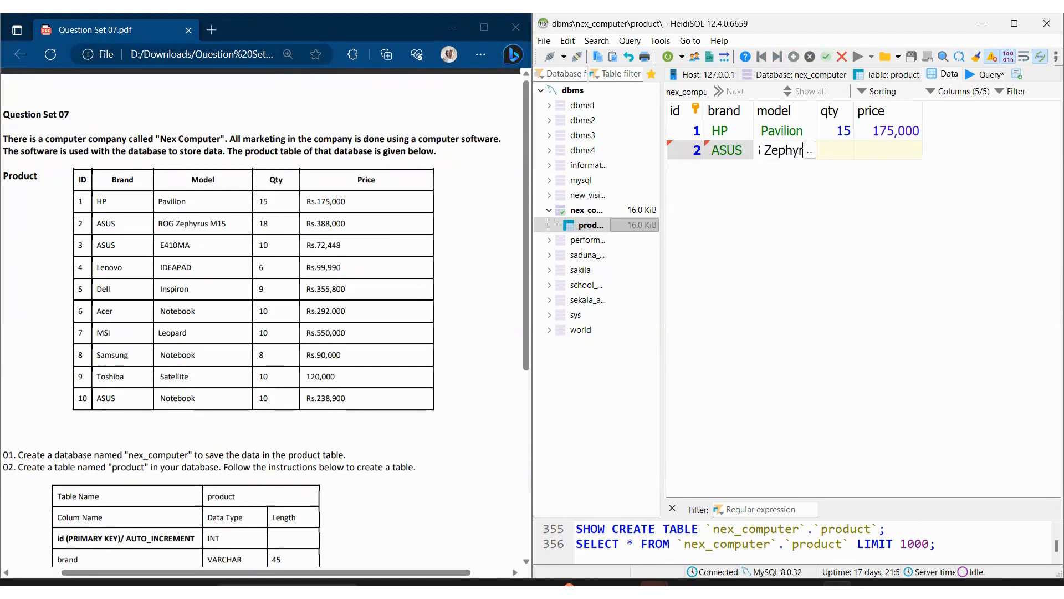
type("us M15")
key("Tab")
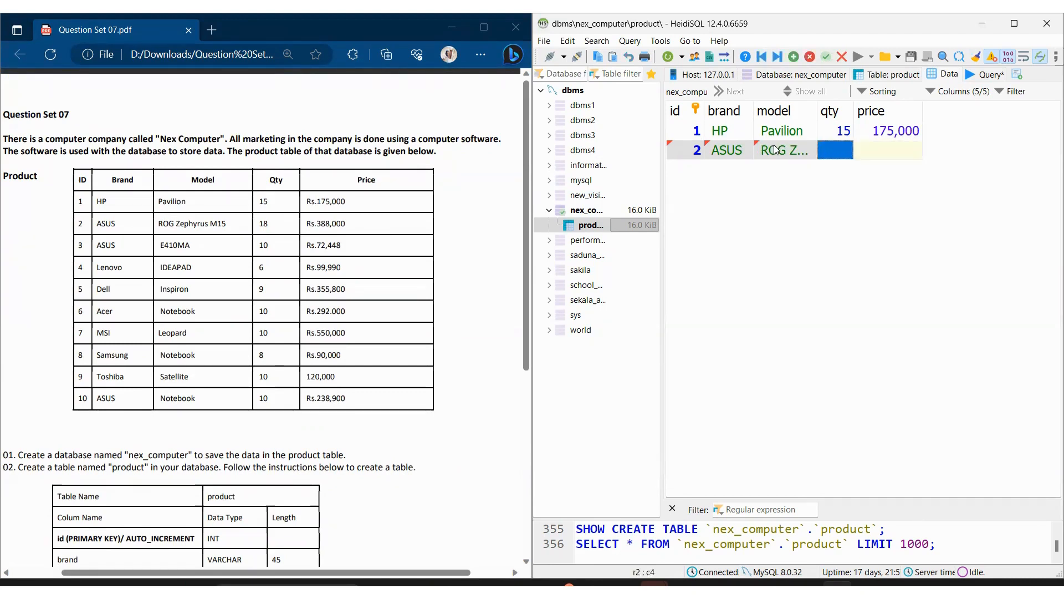
Step: Set the second row's qty to 18 and its price to 388000
type("18")
key("Tab")
type("388")
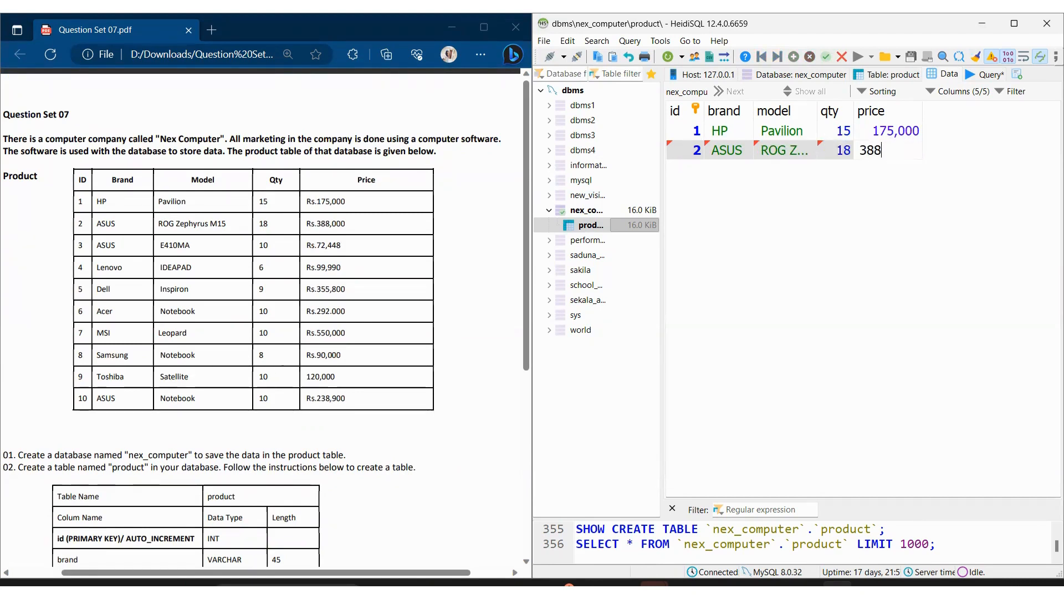
type(",000")
key("Return")
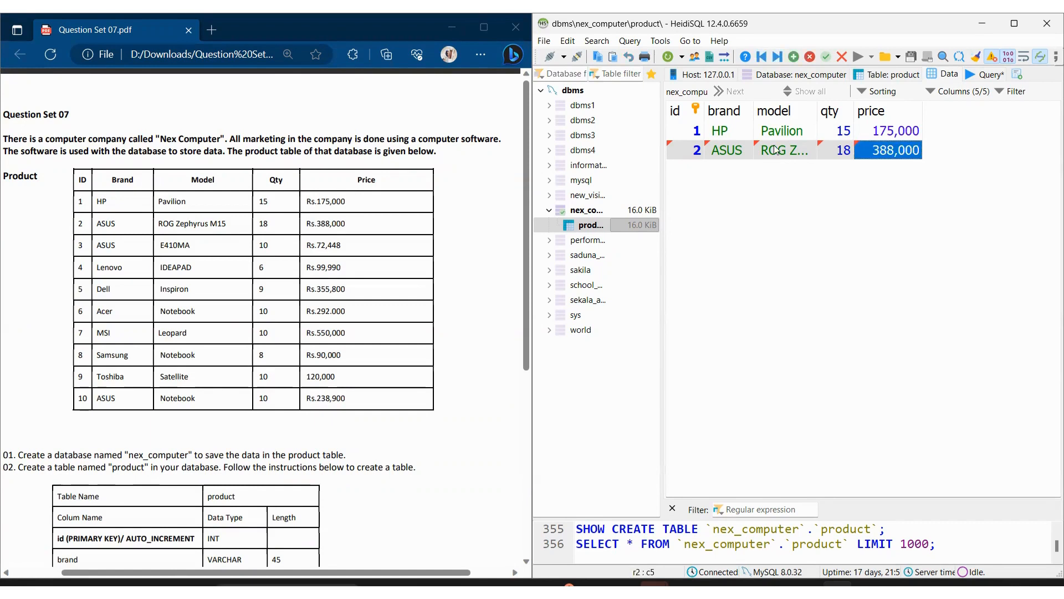
left_click(704, 168)
Step: Add a third product row and set its id to 3
left_click(794, 57)
left_click(682, 172)
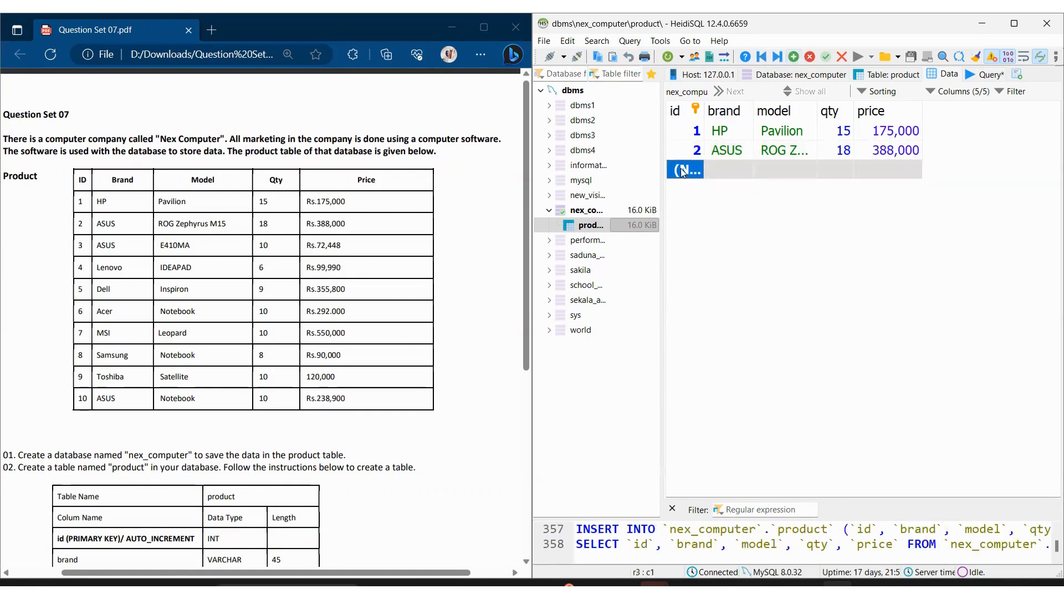
left_click(683, 171)
type("3")
key("Return")
left_click(794, 57)
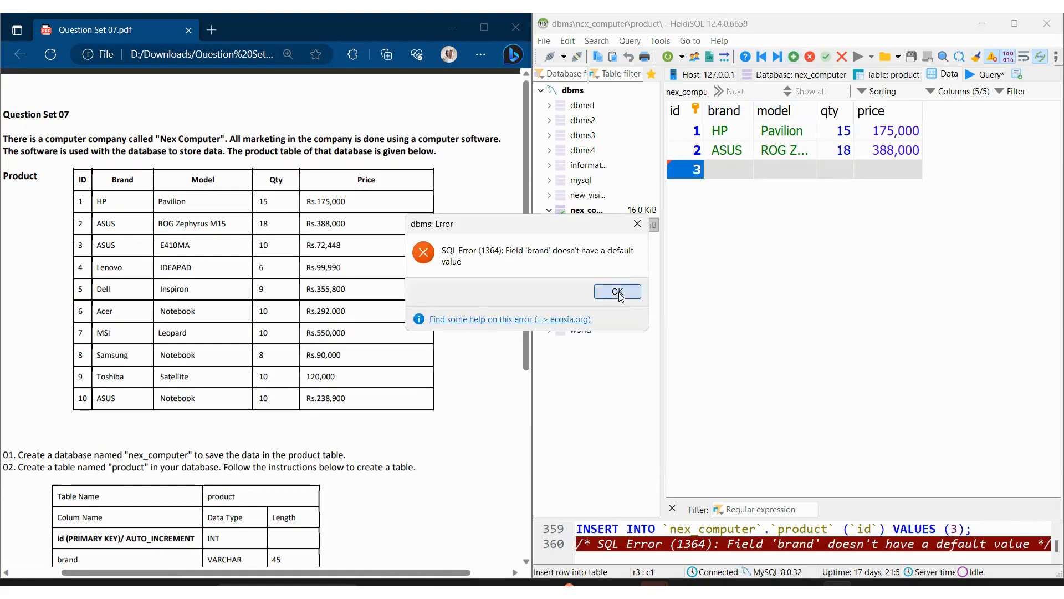
left_click(617, 291)
Step: Enter E410MA as the third row's brand and 10 as its model
left_click(719, 172)
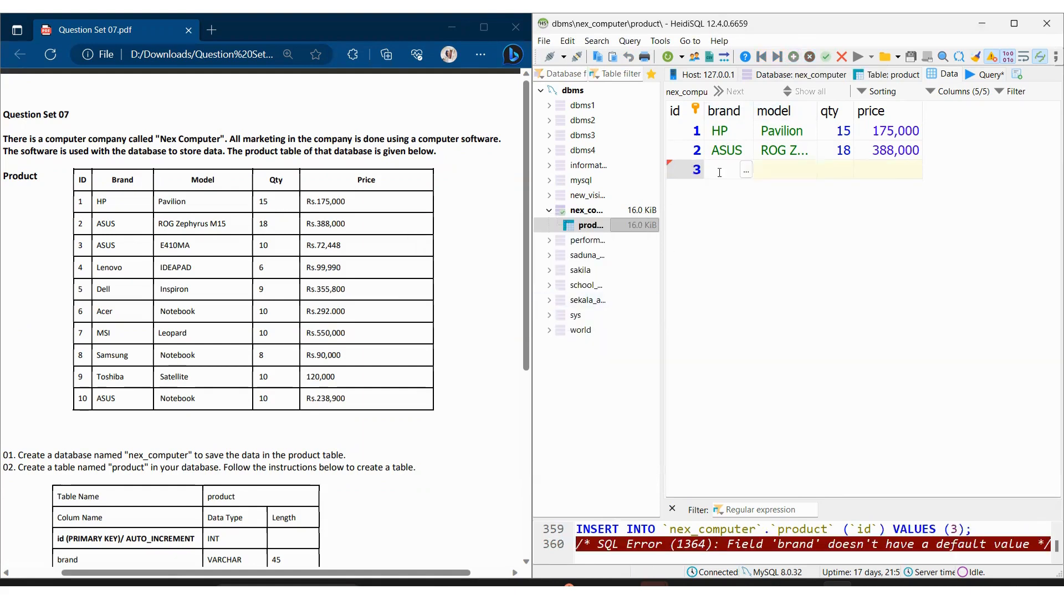
type("E410MA")
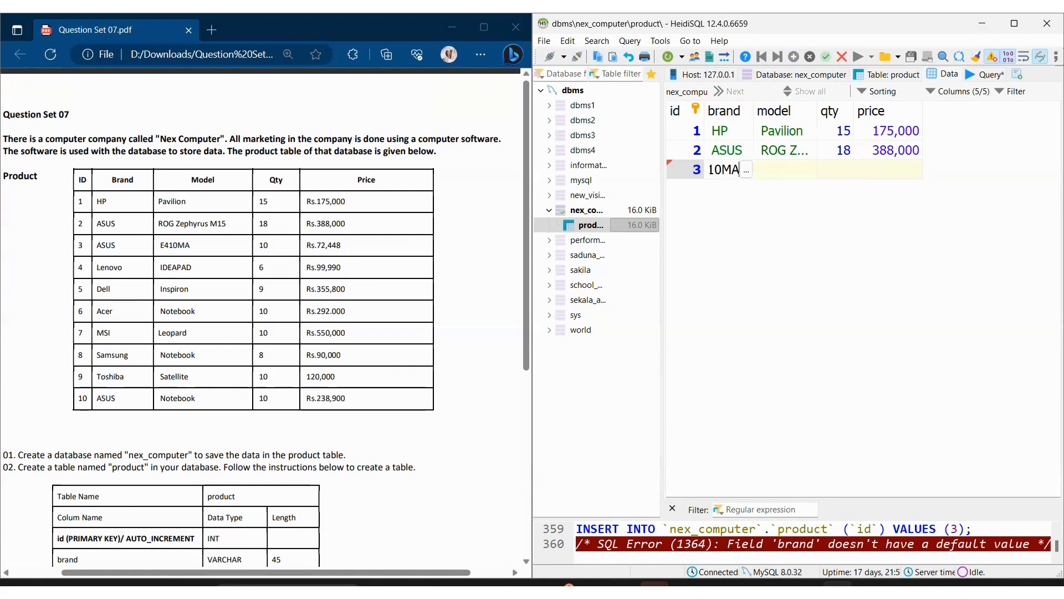
key("Tab")
type("10")
key("Tab")
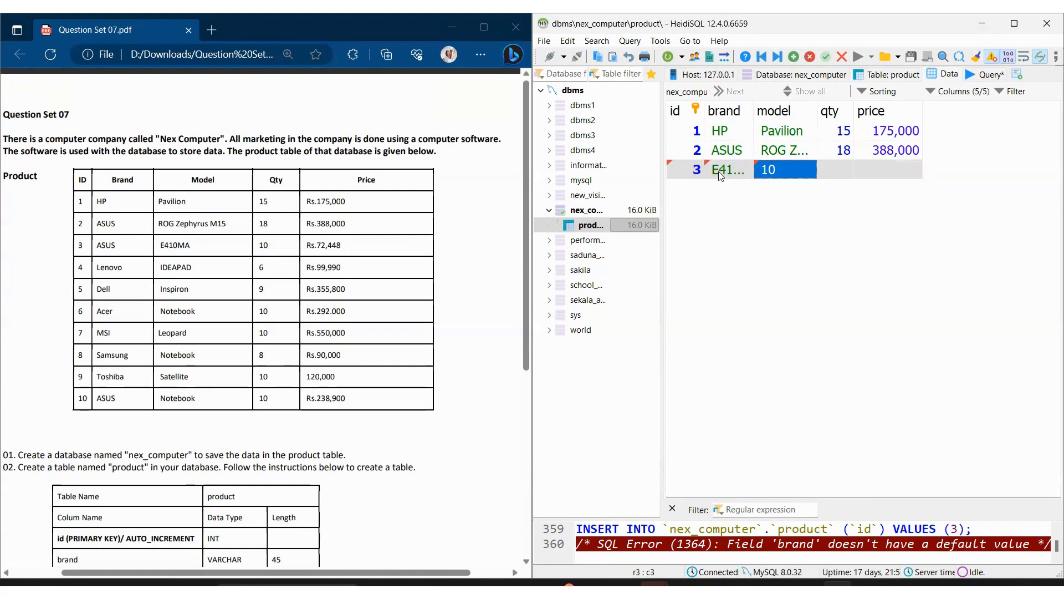
Step: Move E410MA from the third row's brand into its model, and set the brand to ASUS
left_click(734, 173)
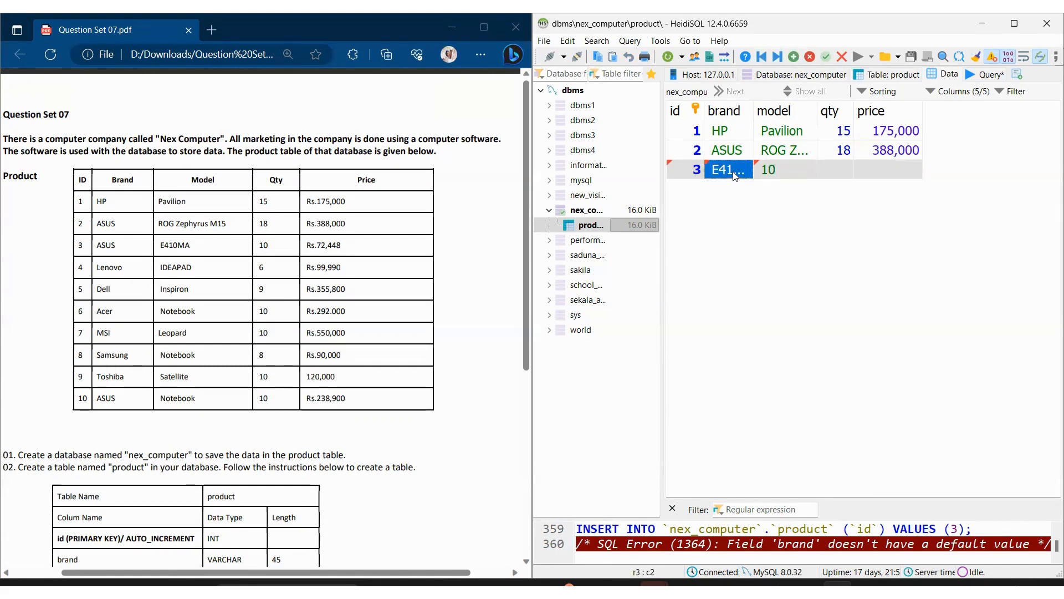
key("ctrl+x")
key("Tab")
key("ctrl+v")
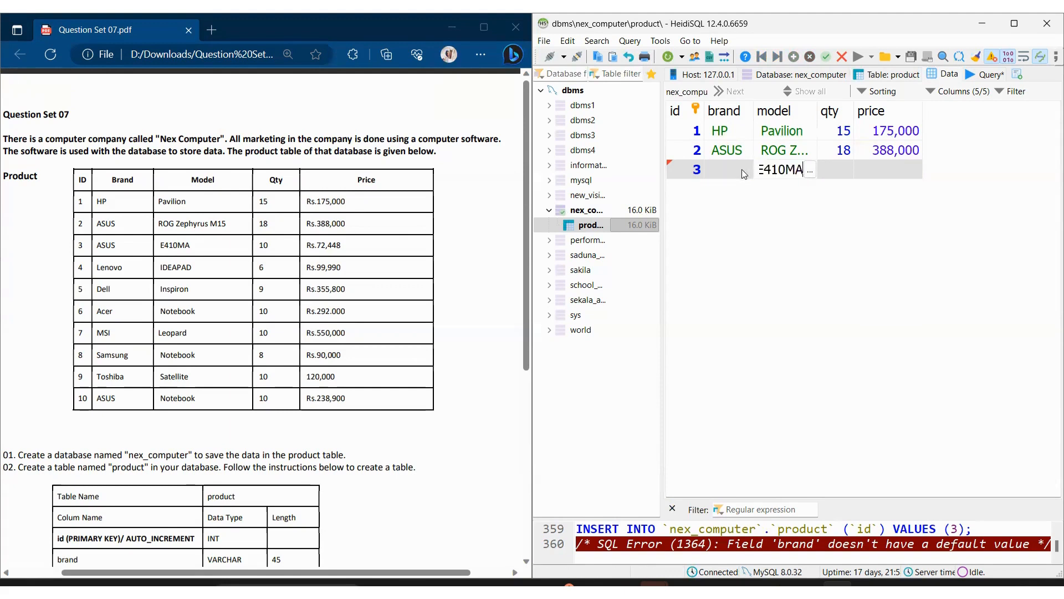
left_click(737, 168)
type("ASUS")
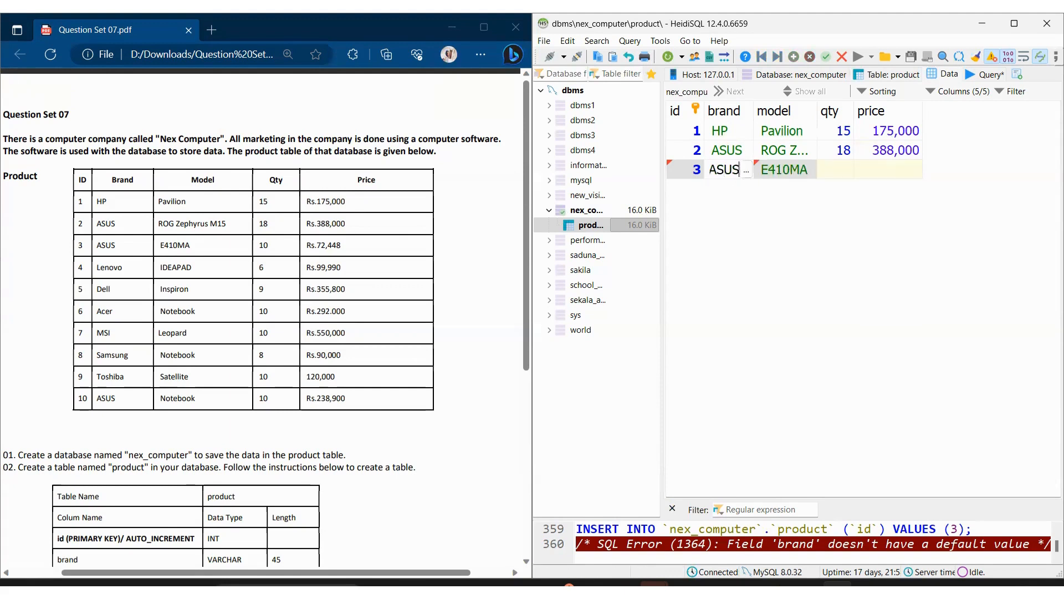
Step: Set the third row's qty to 10 and its price to 72448
left_click(847, 161)
left_click(615, 290)
left_click(828, 175)
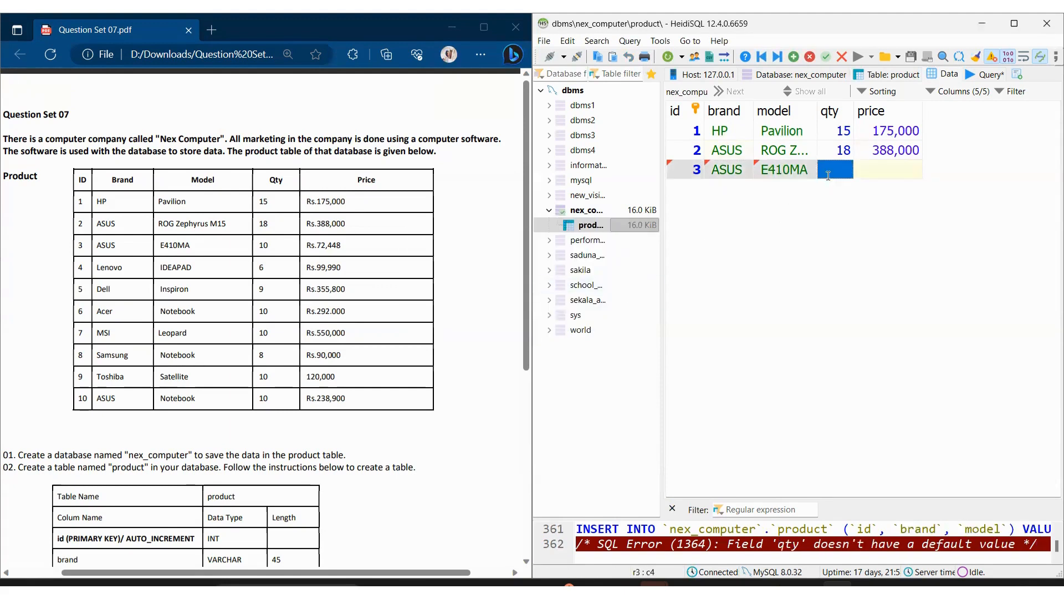
left_click(828, 176)
key("Tab")
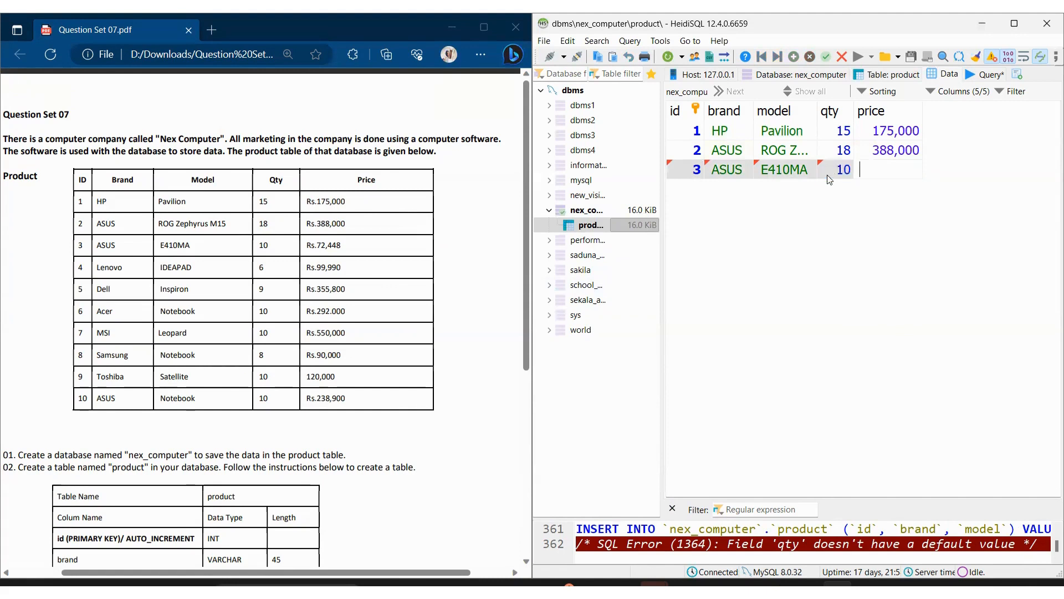
type("72448")
key("Return")
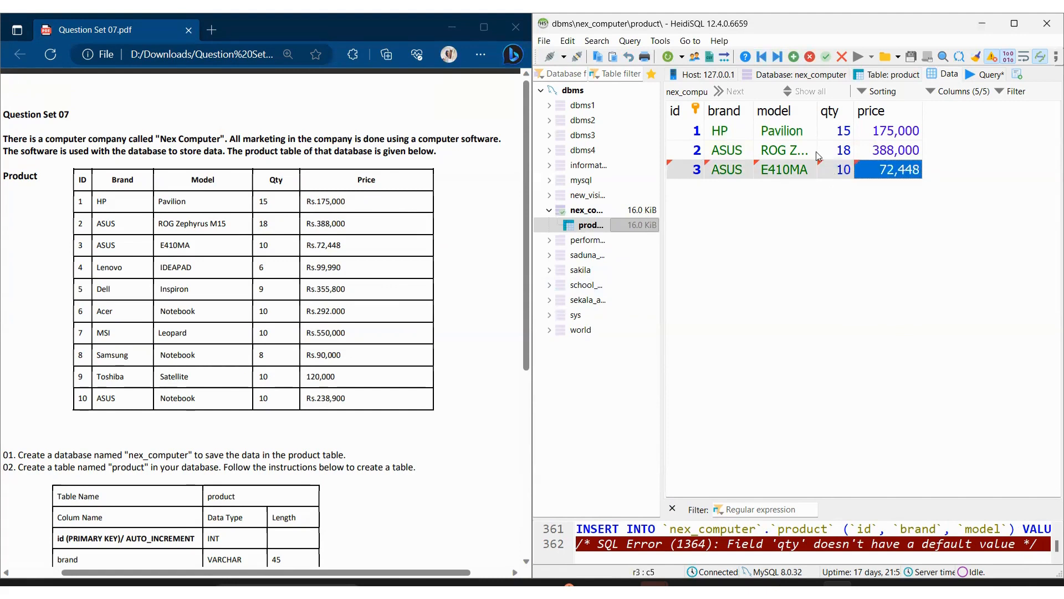
Step: Add a fourth product row with id 4, brand Lenovo, model IDEAPAD, qty 6 and price 99990
left_click(793, 57)
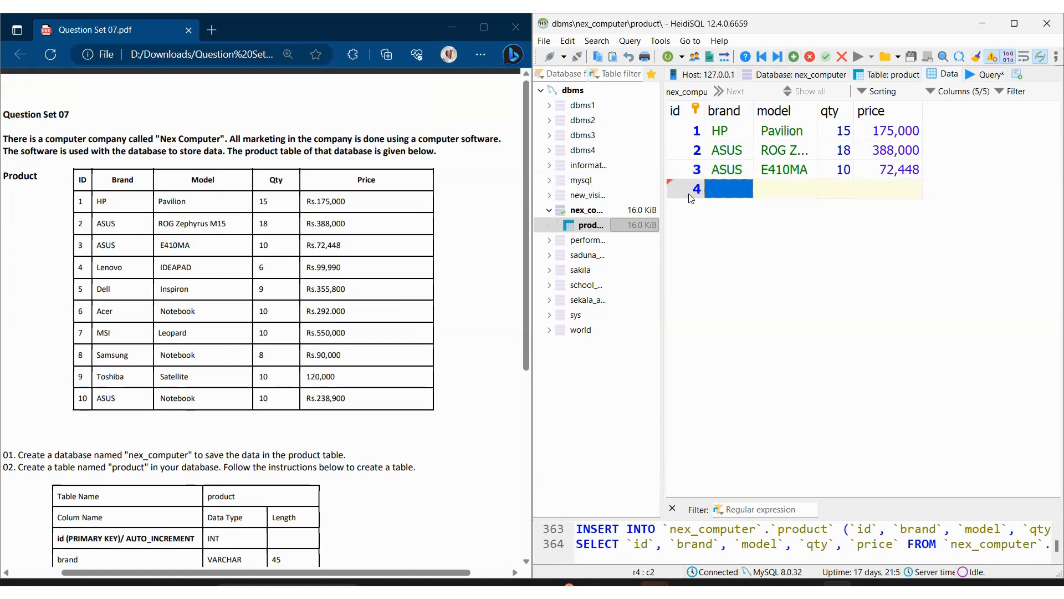
type("Lenovo")
key("Tab")
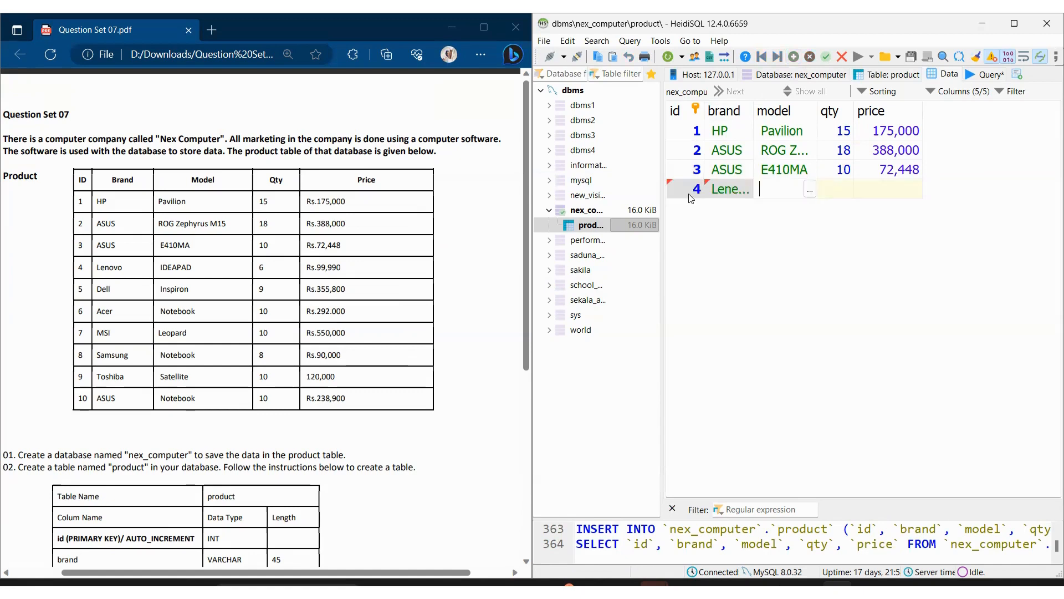
type("IDEAPAD")
key("Tab")
type("6")
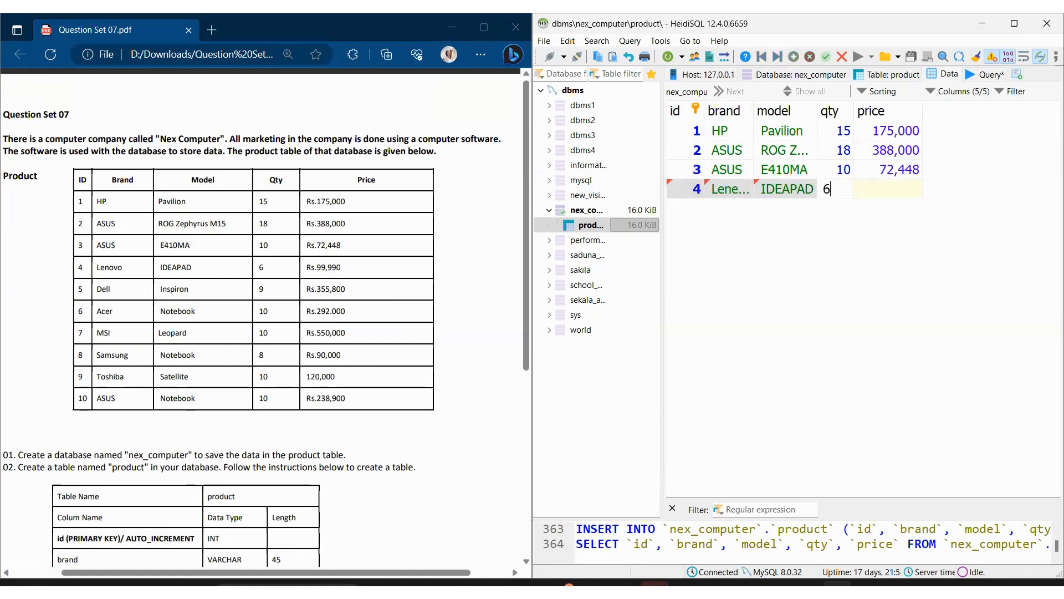
key("Tab")
type("9999")
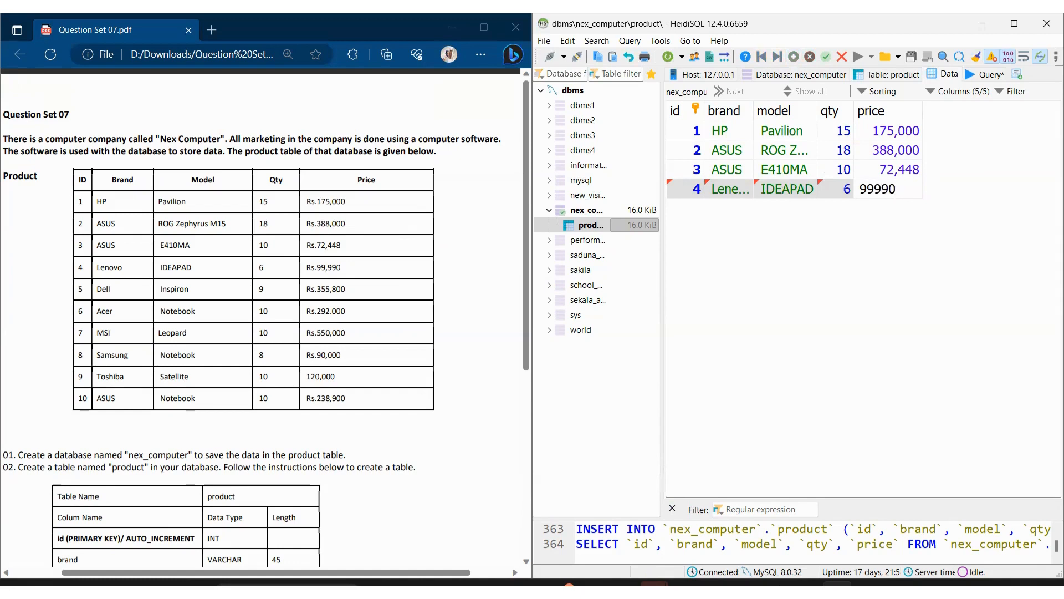
key("Return")
Step: Add a fifth product row with id 5 and brand Dell
left_click(792, 57)
left_click(685, 206)
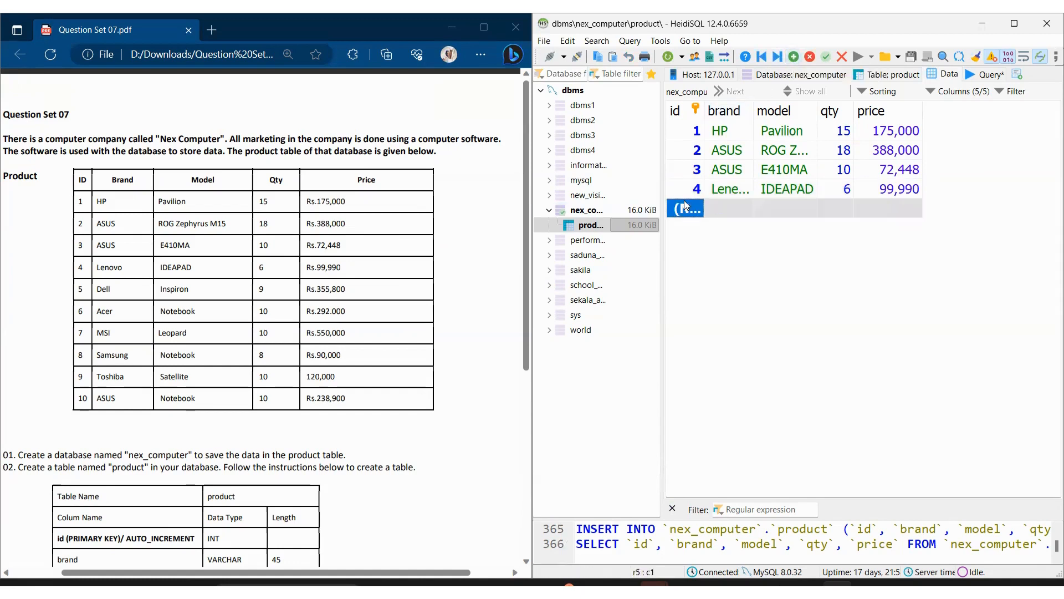
type("Dell")
key("BackSpace")
key("BackSpace")
key("BackSpace")
key("BackSpace")
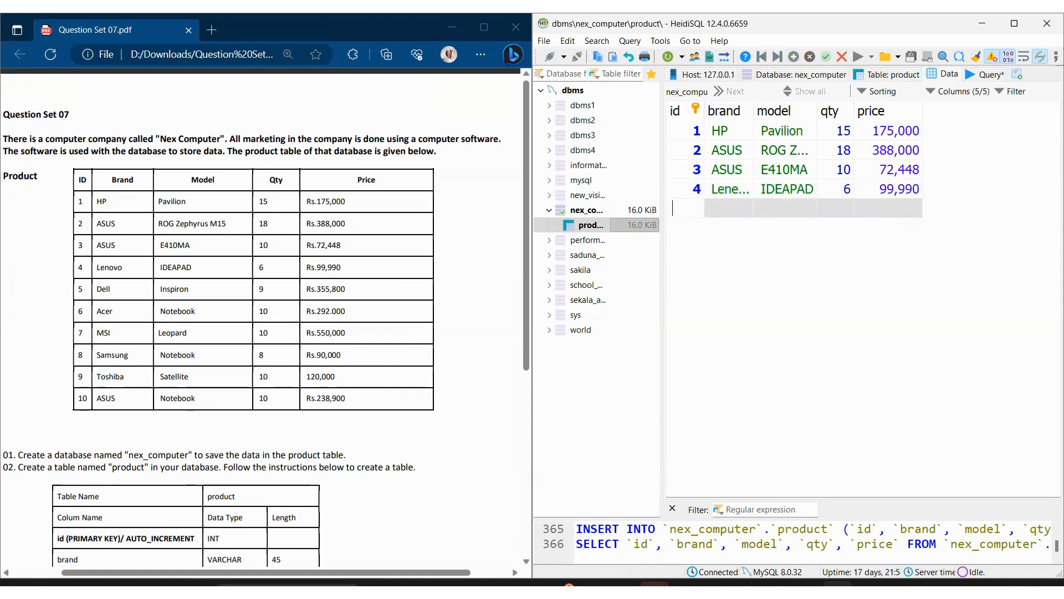
type("5")
key("Tab")
type("Dell")
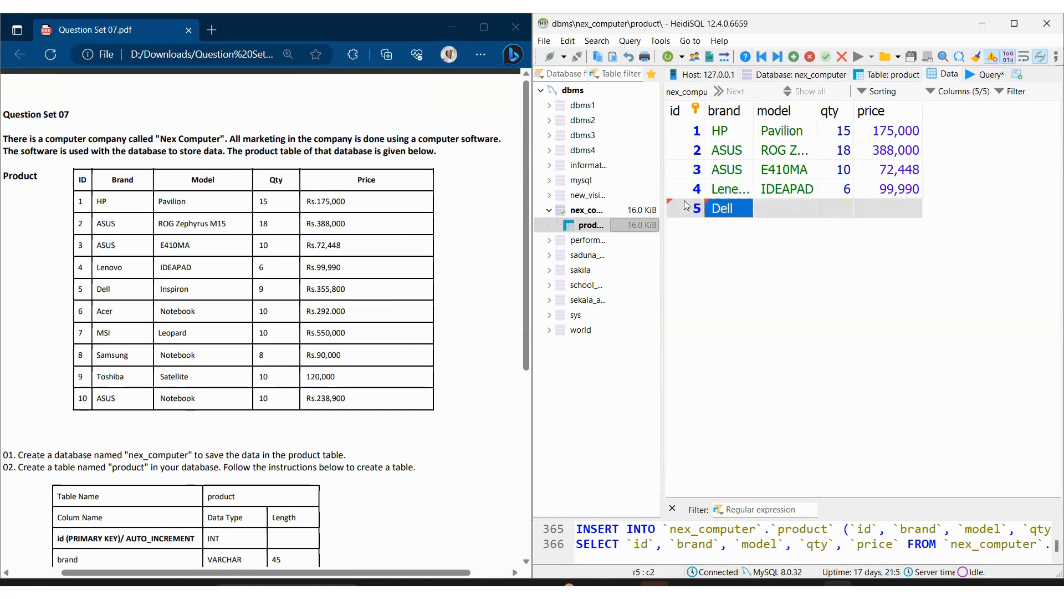
Step: Set the fifth row's model to Inspiron, its qty to 9 and its price to 355800
key("Tab")
type("Ins")
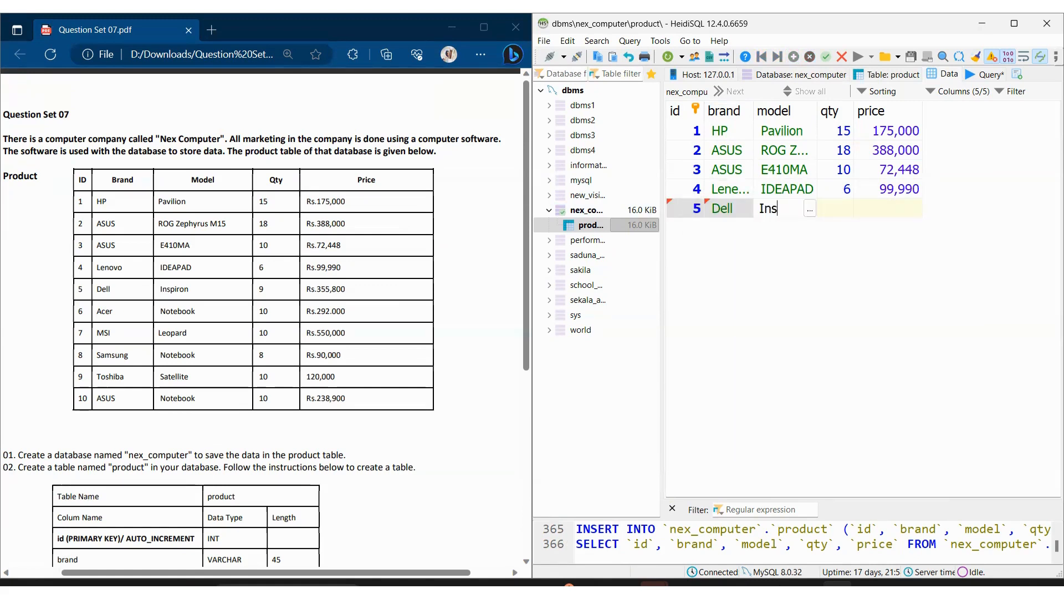
type("piron")
key("Tab")
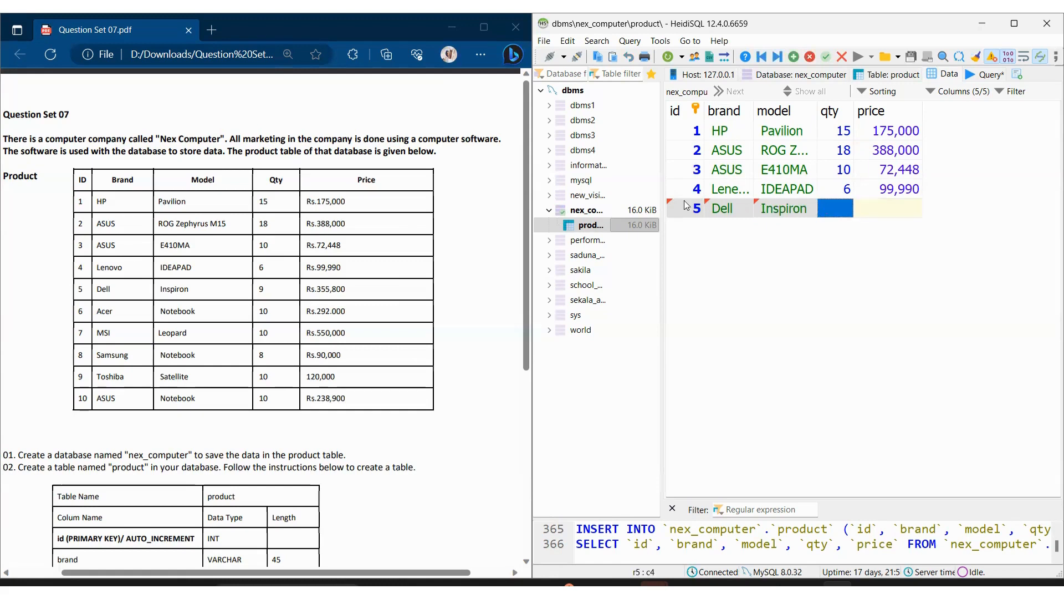
type("9")
key("Tab")
type("355800")
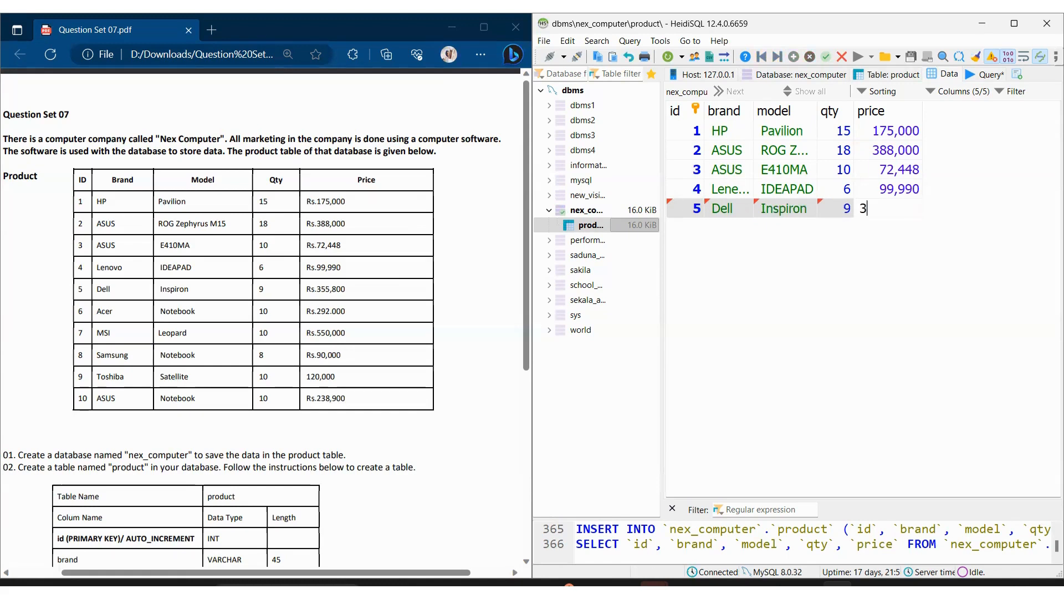
key("Return")
Step: Add a sixth product row with id 6 and brand Acer
left_click(794, 57)
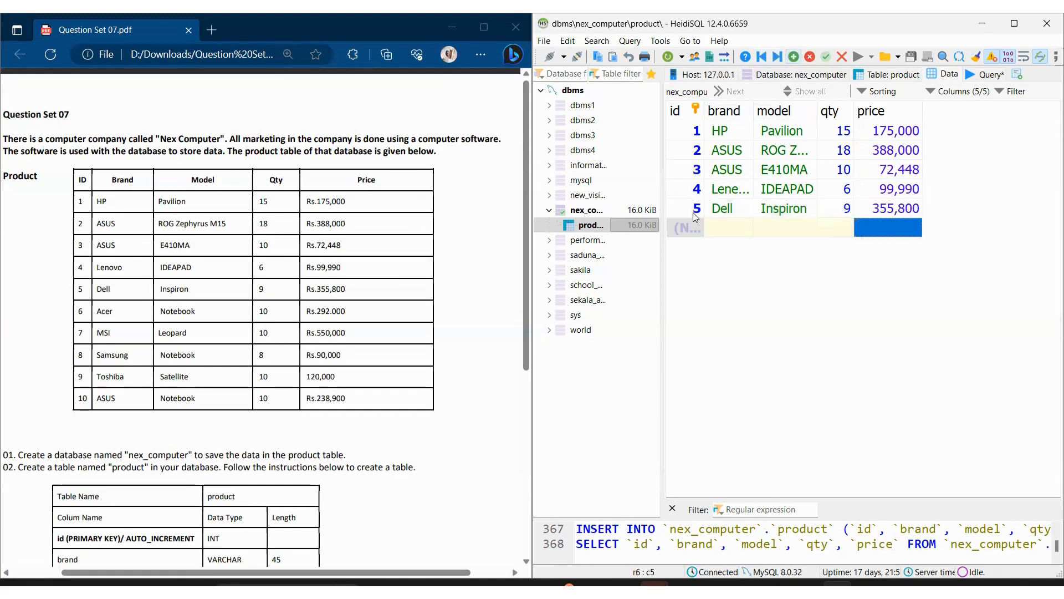
key("shift+a")
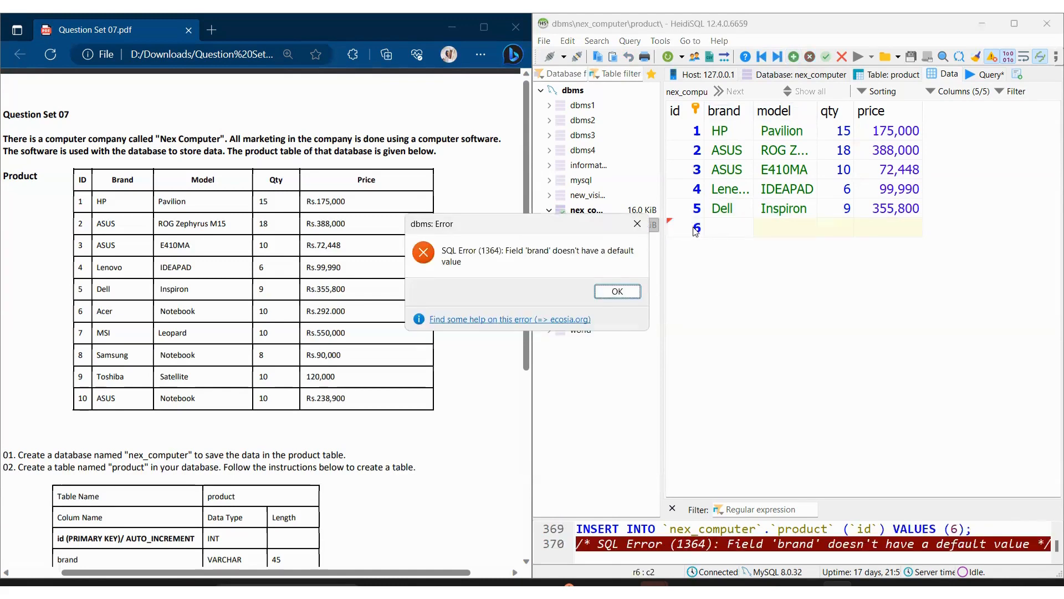
left_click(616, 298)
left_click(618, 291)
left_click(747, 224)
type("Acer")
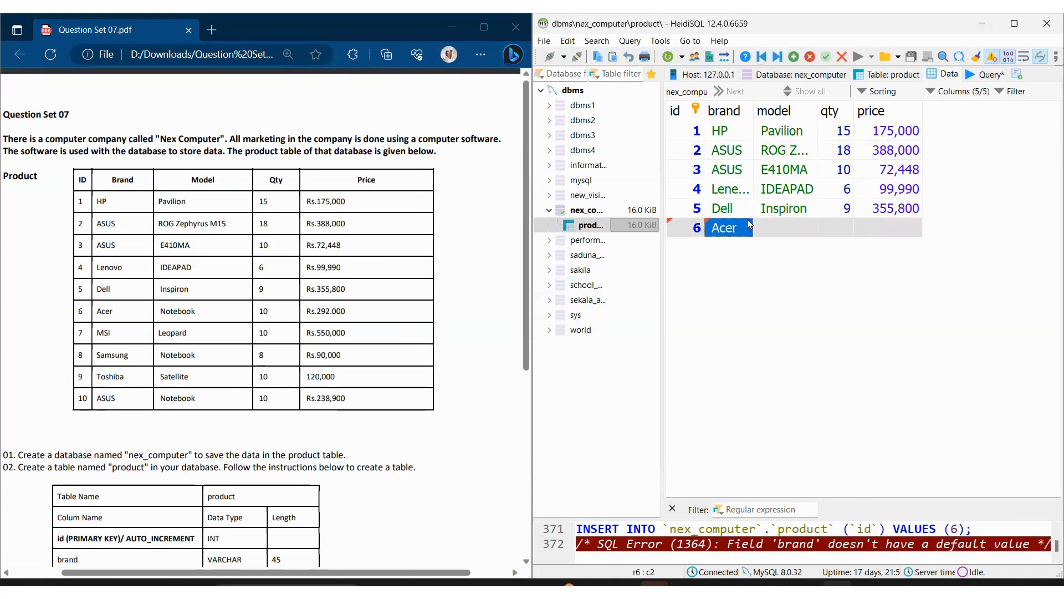
Step: Set the sixth row's model to Notebook, its qty to 10 and its price to 292000
key("Tab")
type("Notebook")
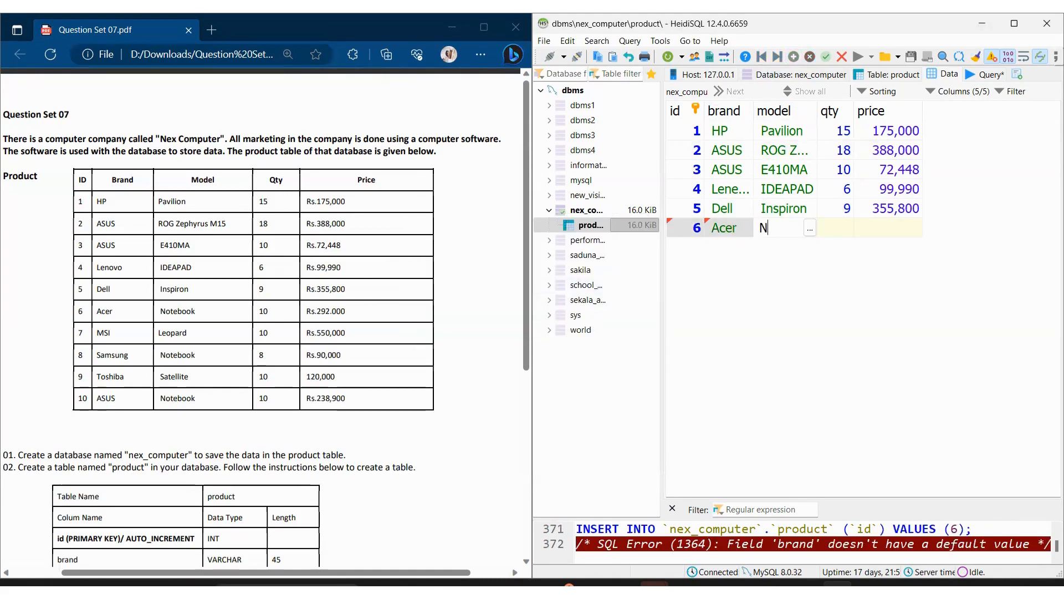
key("Tab")
type("10")
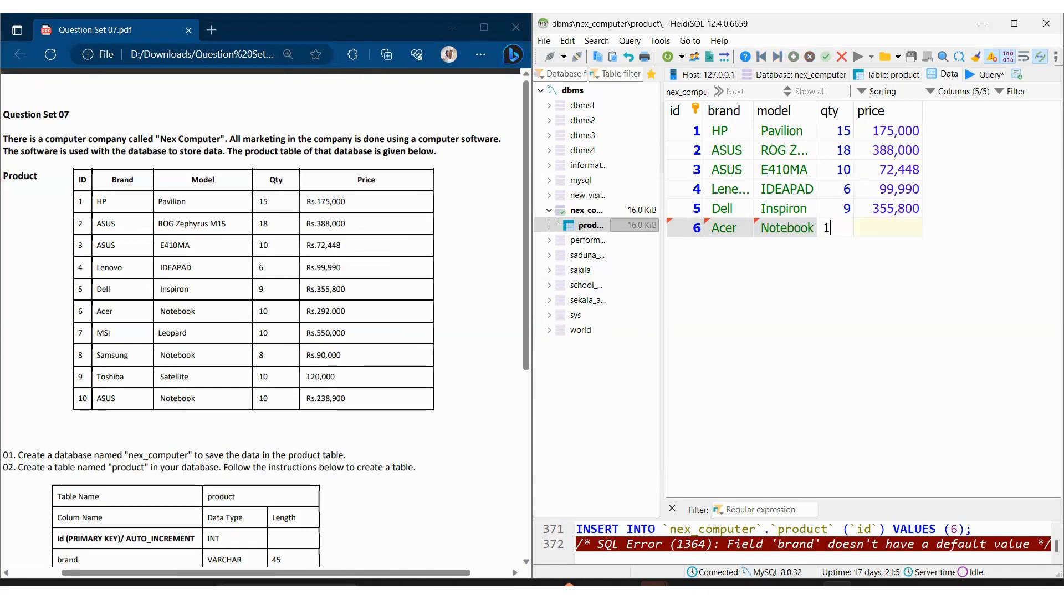
key("Tab")
type("292,000")
key("Return")
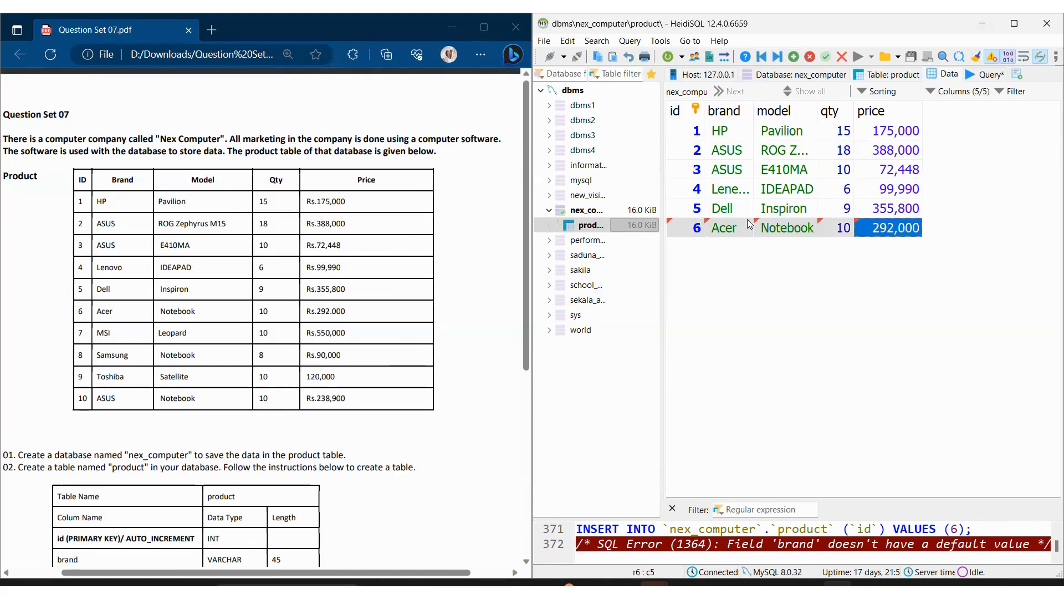
Step: Add a seventh product row with id 7 and brand MSI
left_click(794, 57)
left_click(685, 251)
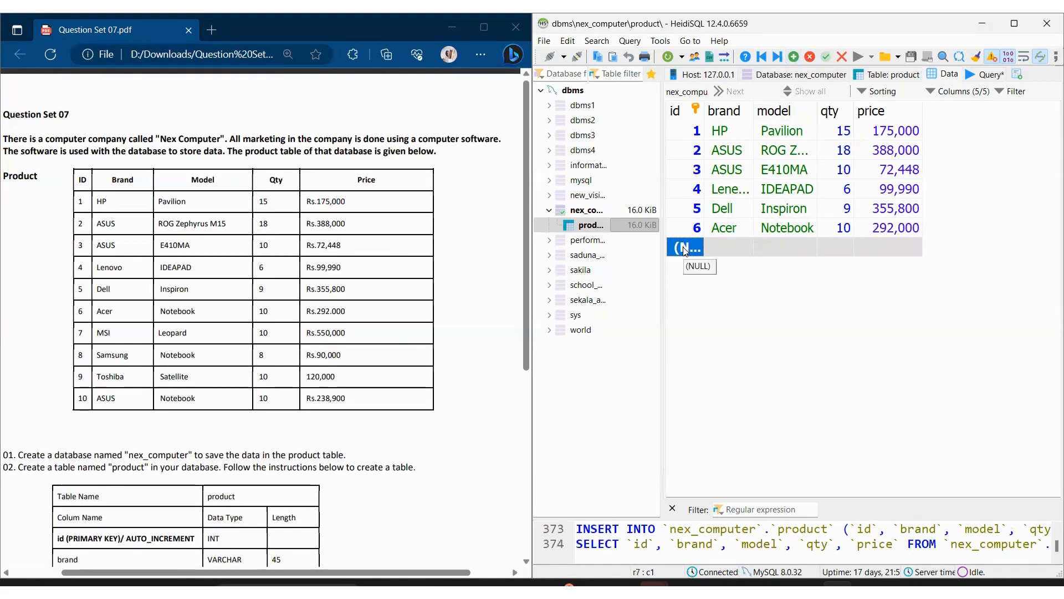
type("7")
key("Tab")
type("MSI")
key("Tab")
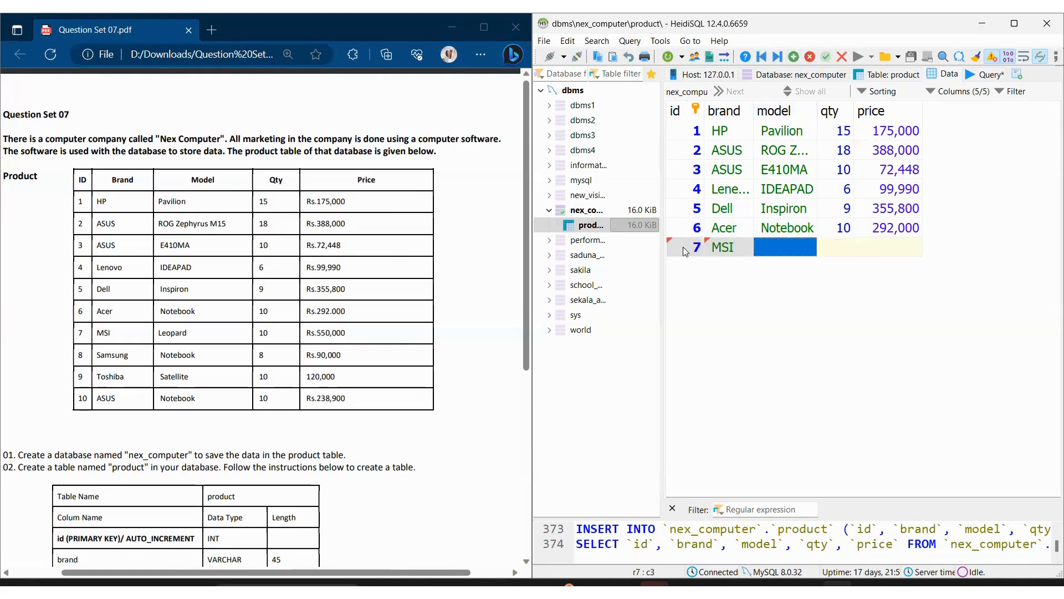
Step: Set the seventh row's model to Leopard, its qty to 10 and its price to 550000
type("Leopard")
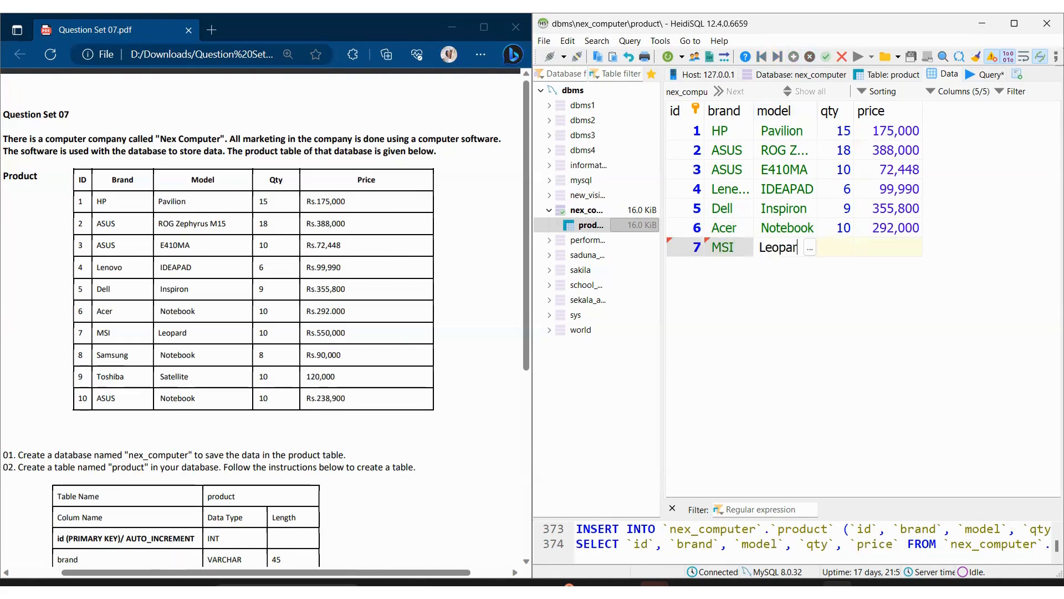
key("Tab")
type("10")
key("Tab")
type("550,")
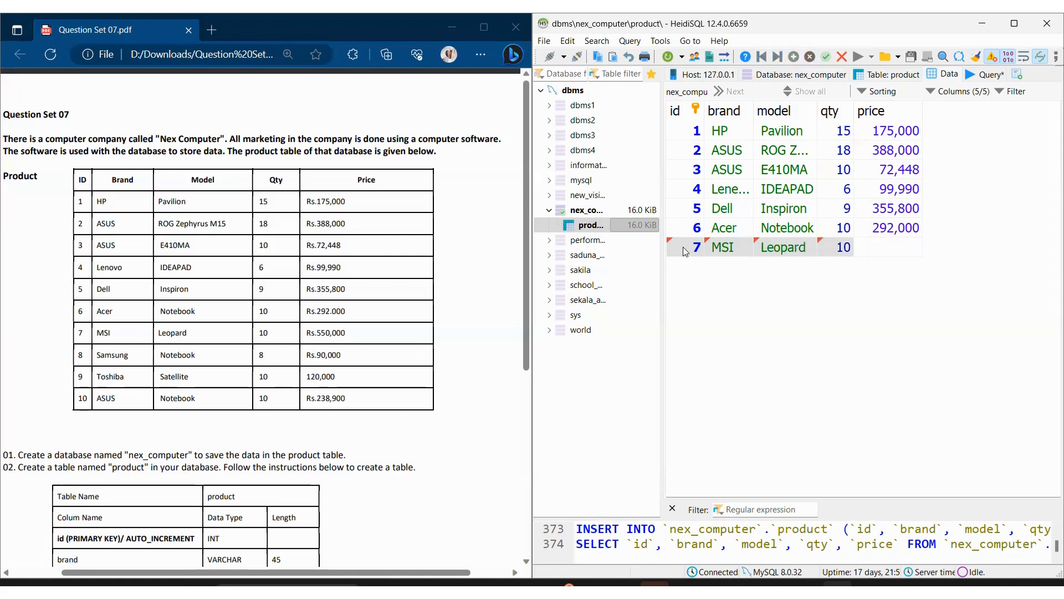
type("0000")
key("Return")
Step: Add an eighth product row with id 8 and brand Samsung
left_click(793, 56)
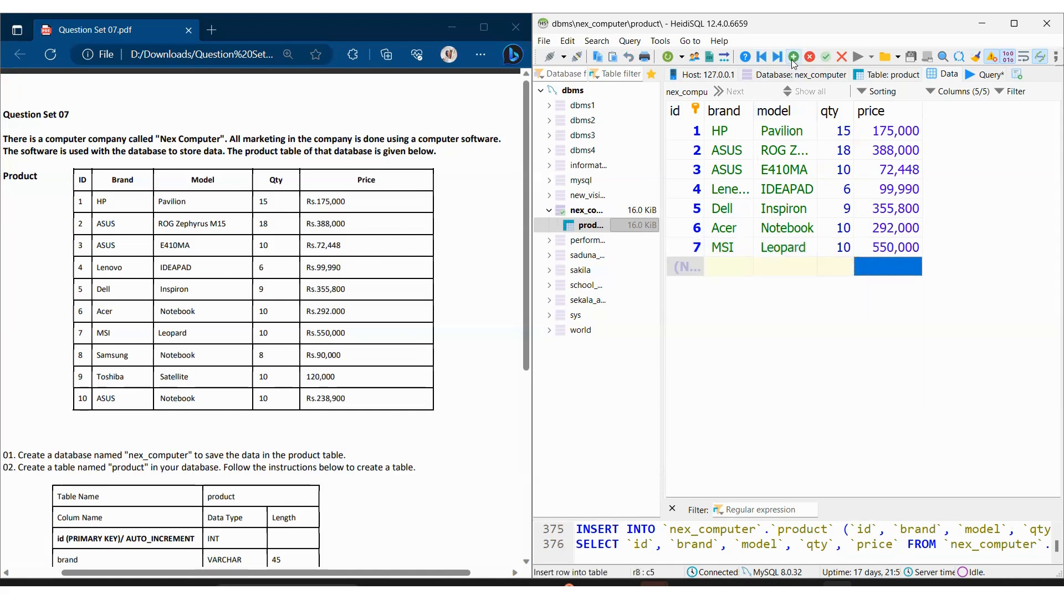
left_click(688, 269)
type("8")
key("Return")
key("Tab")
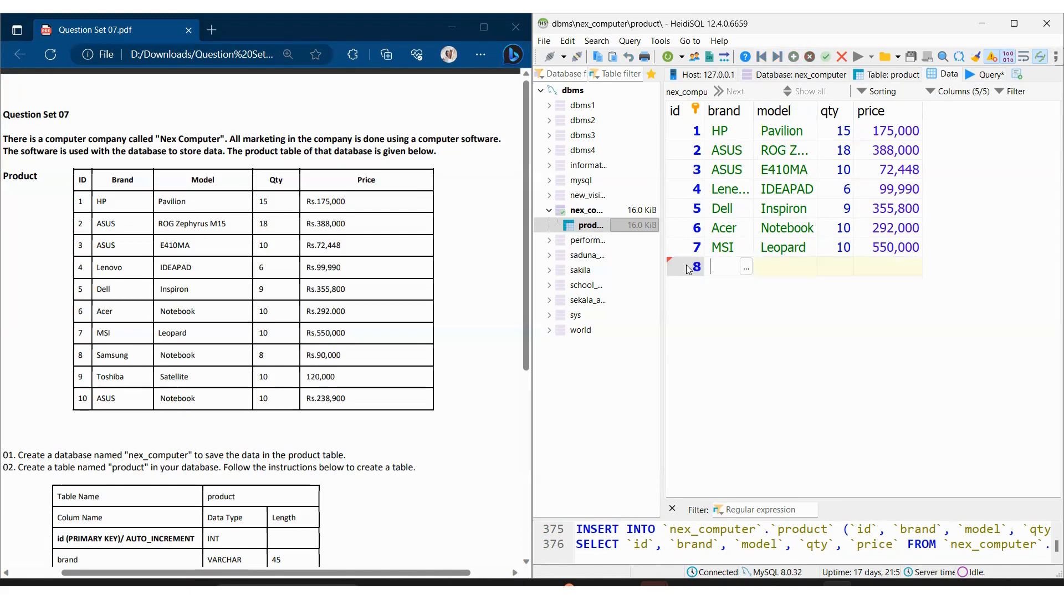
type("Samsung")
key("Tab")
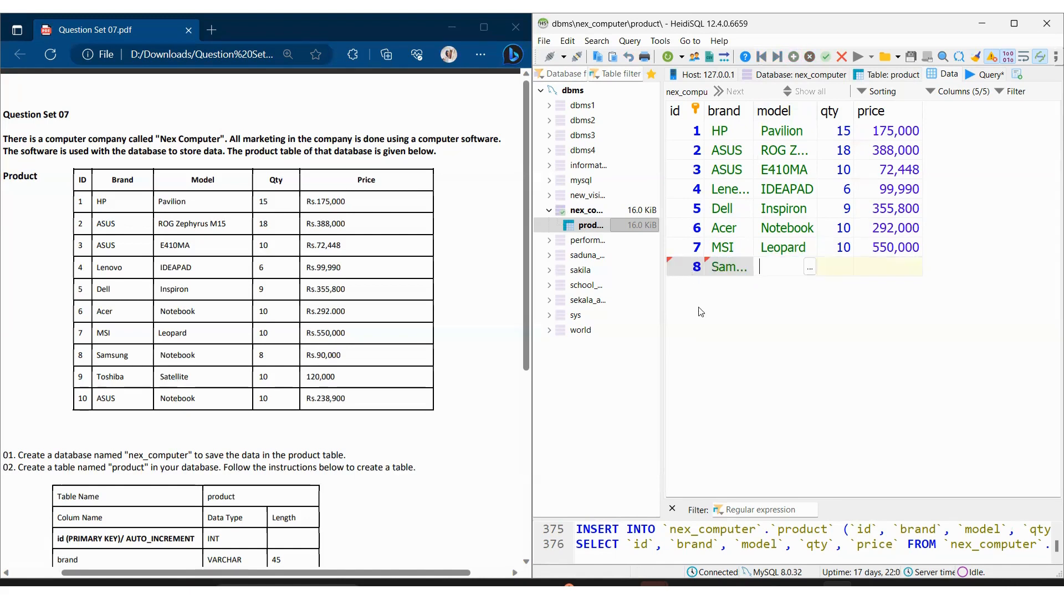
Step: Set the eighth row's model to Notebook, its qty to 8 and its price to 90000
type("Notebook")
key("Tab")
type("8")
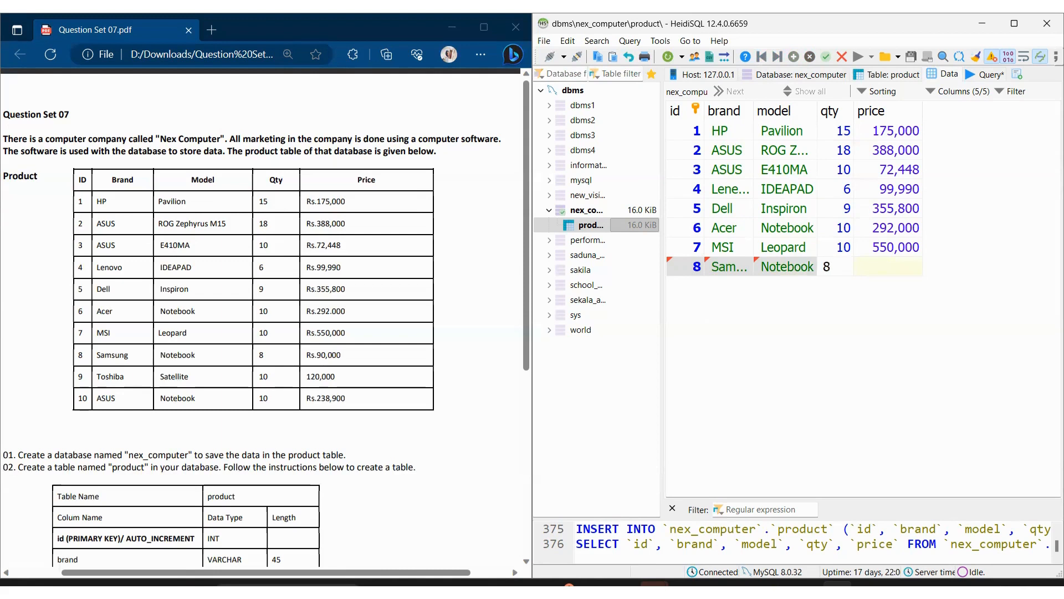
key("Tab")
type("90000")
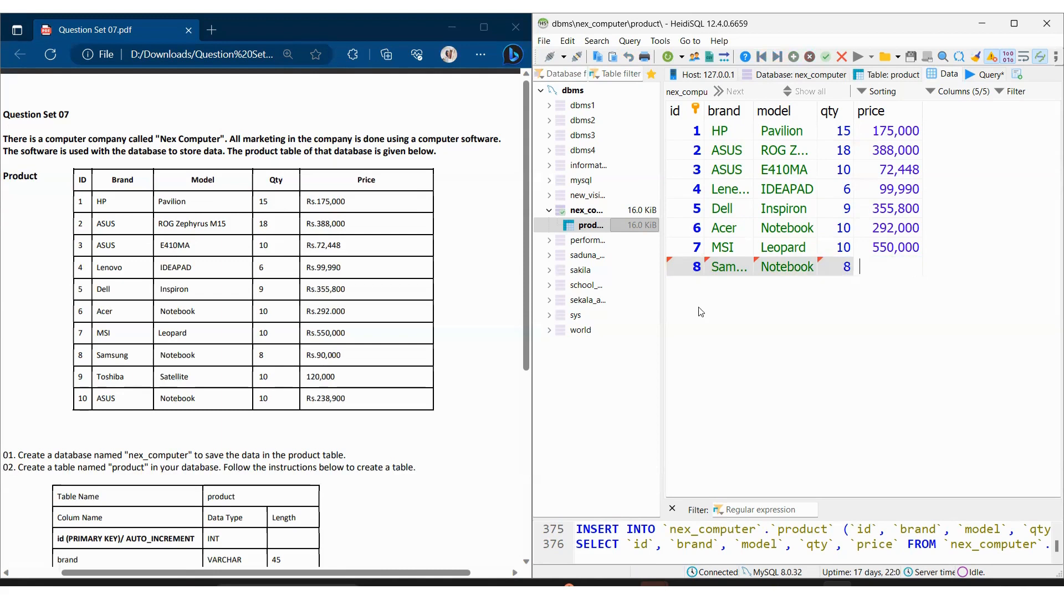
key("Return")
Step: Add a ninth product row with id 9 and brand Toshiba
left_click(793, 56)
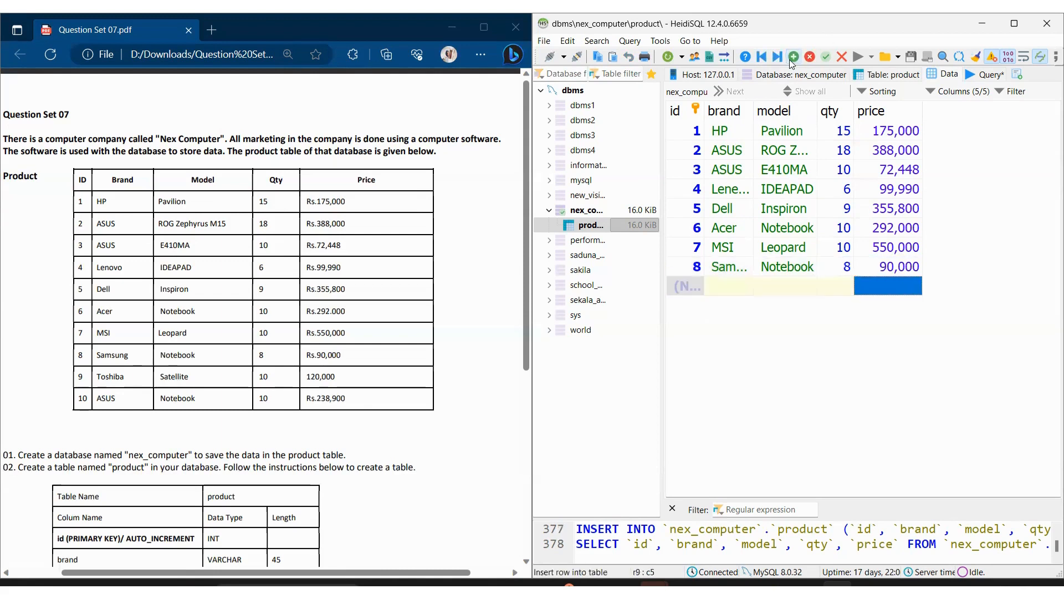
type("9")
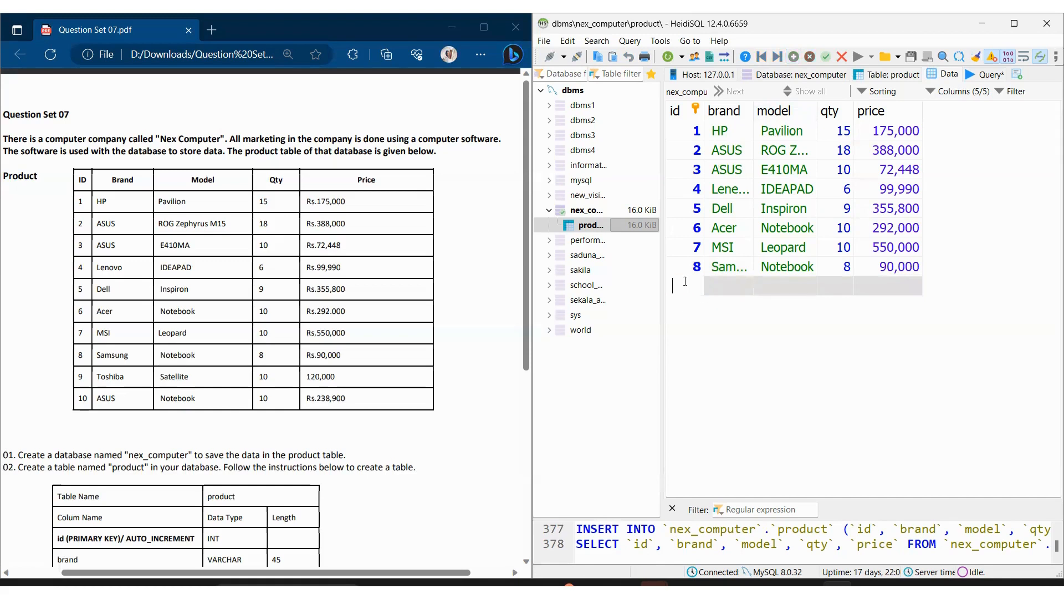
key("Tab")
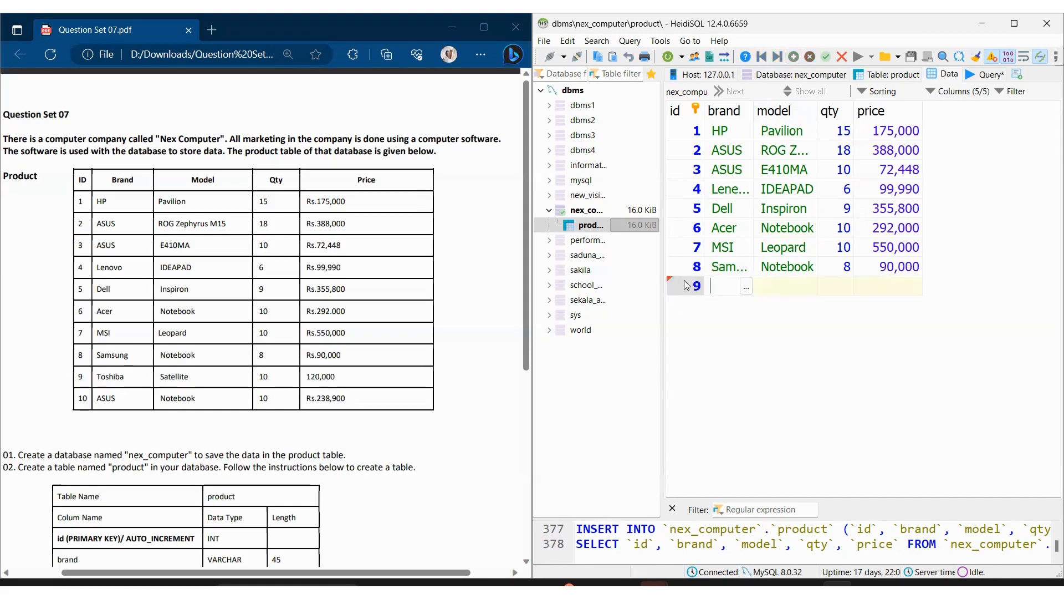
type("Toshiba")
key("Tab")
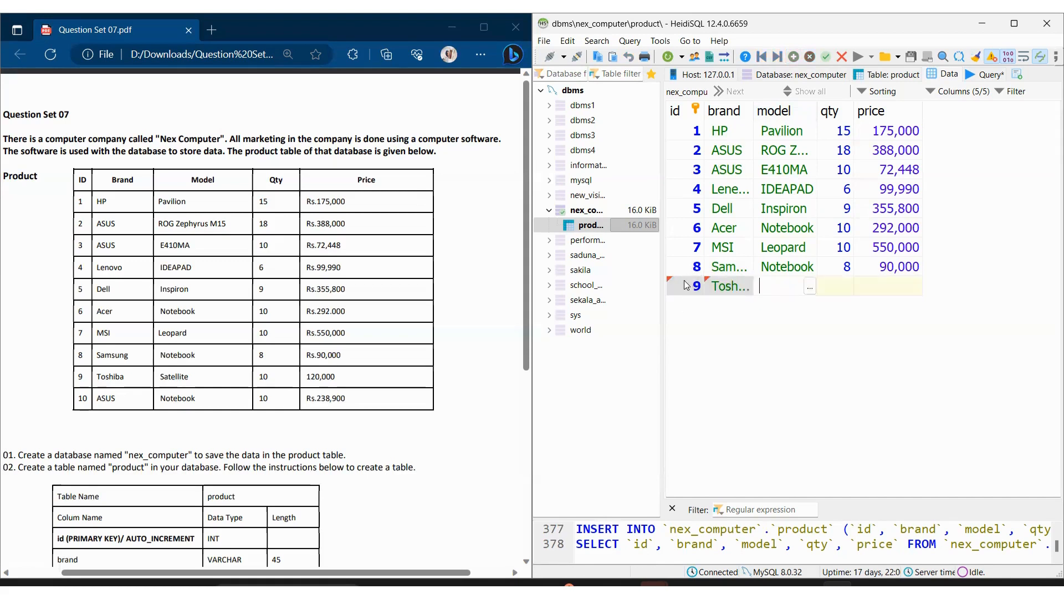
Step: Set the ninth row's model to Satellite, its qty to 10 and its price to 120000
type("Satellite")
key("Tab")
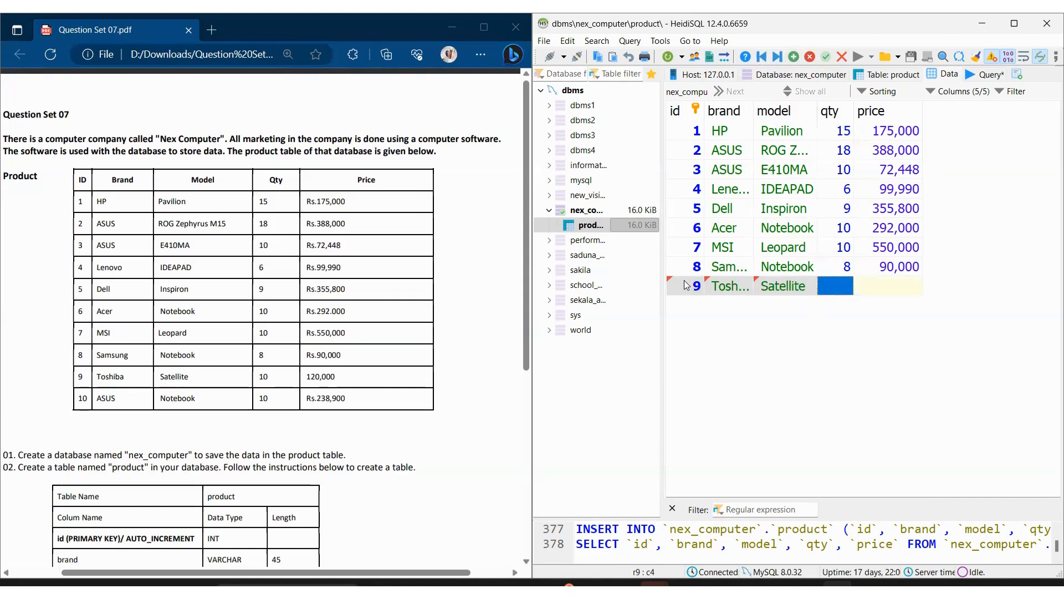
type("10")
key("Tab")
type("120000")
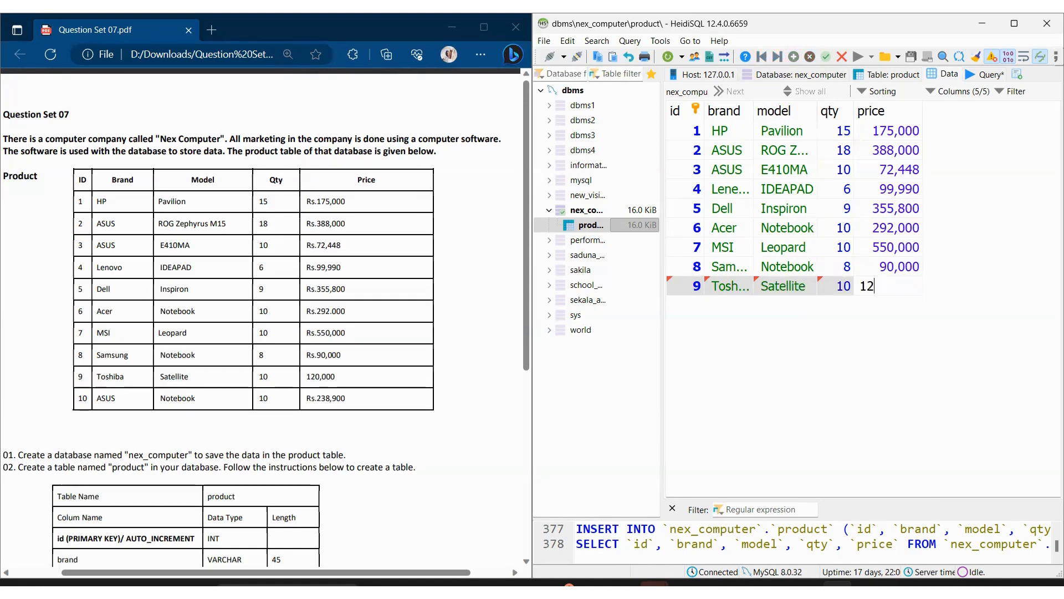
key("Return")
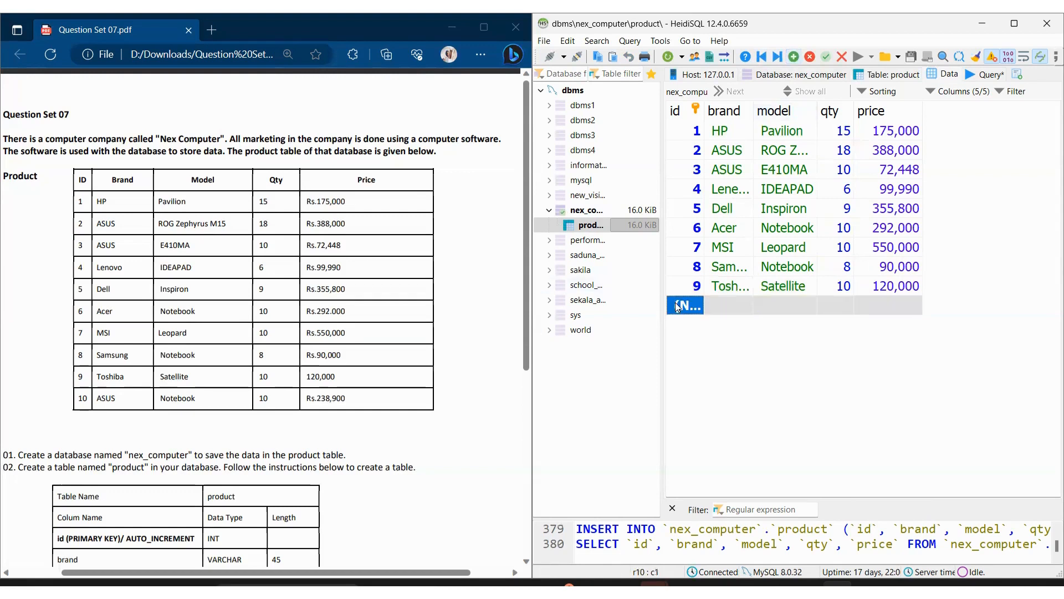
key("Escape")
left_click(794, 60)
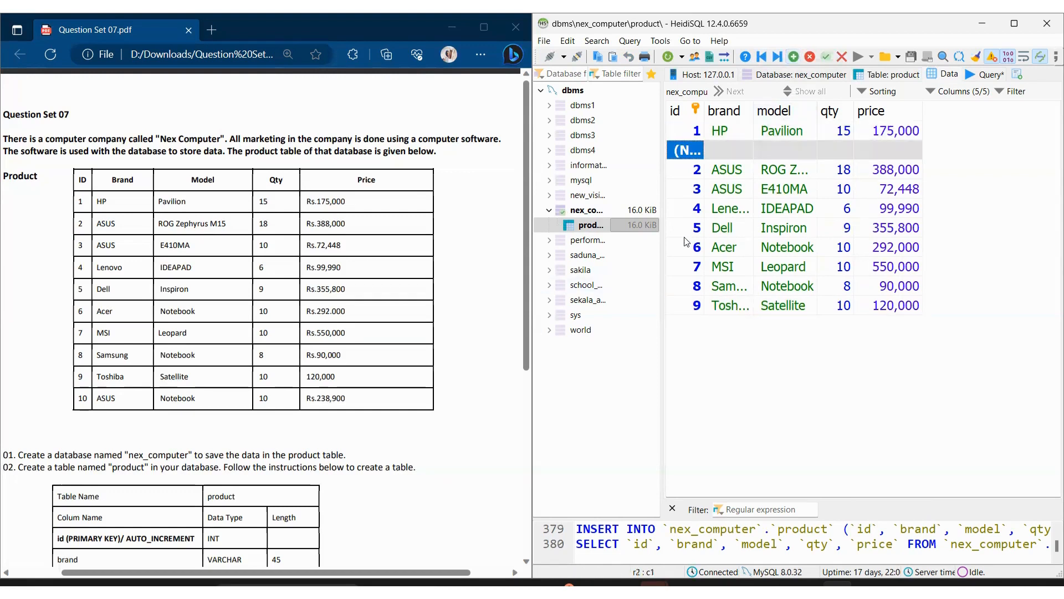
key("ctrl+Delete")
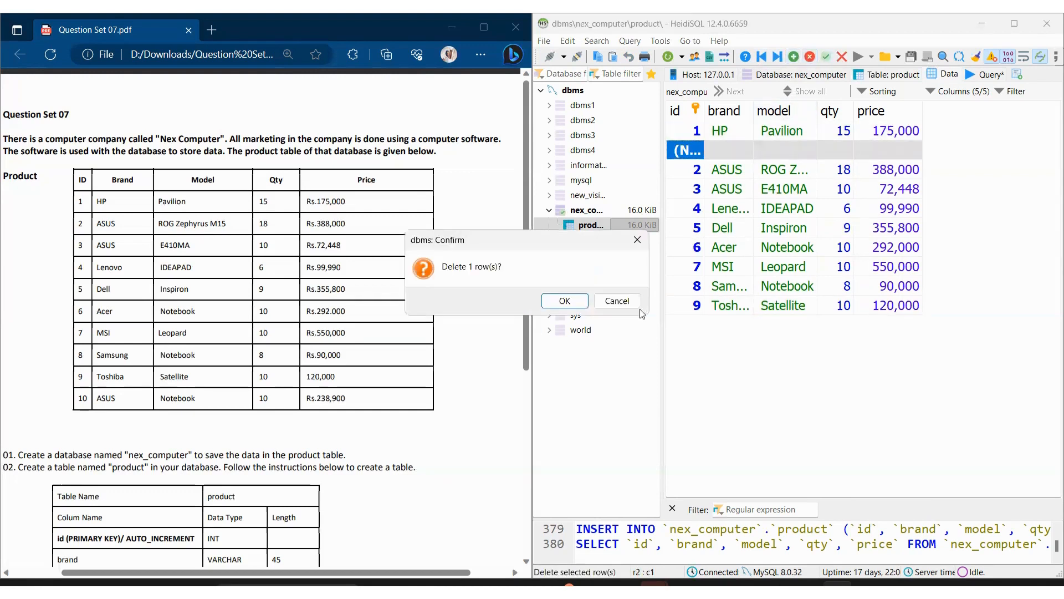
left_click(564, 300)
Step: Add a tenth product row below the Toshiba row with id 10 and brand ASUS
left_click(700, 293)
left_click(793, 56)
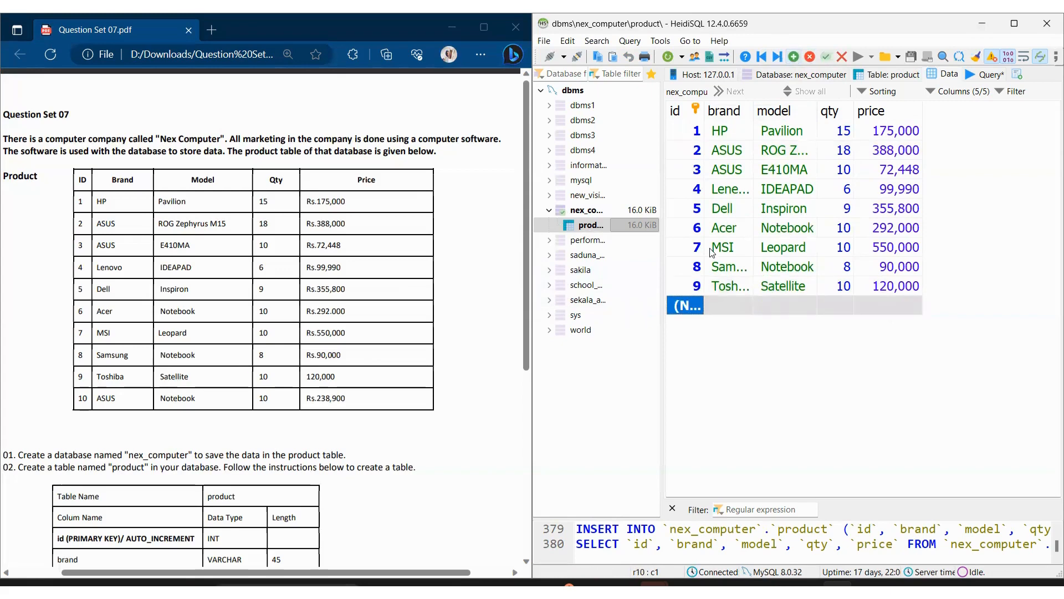
type("10")
key("Tab")
key("a")
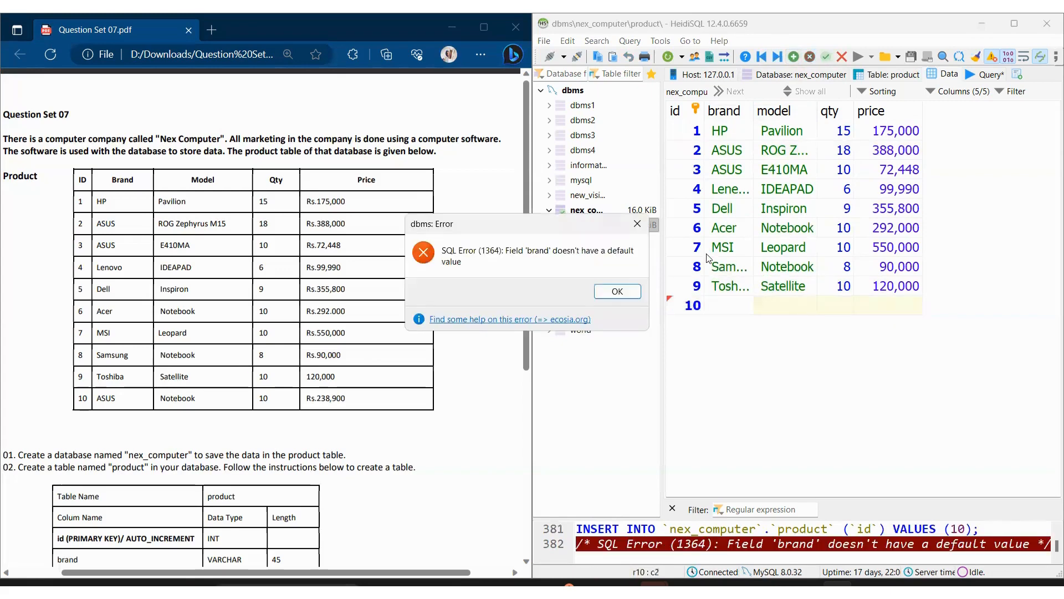
key("Return")
left_click(615, 290)
left_click(744, 311)
type("ASUS")
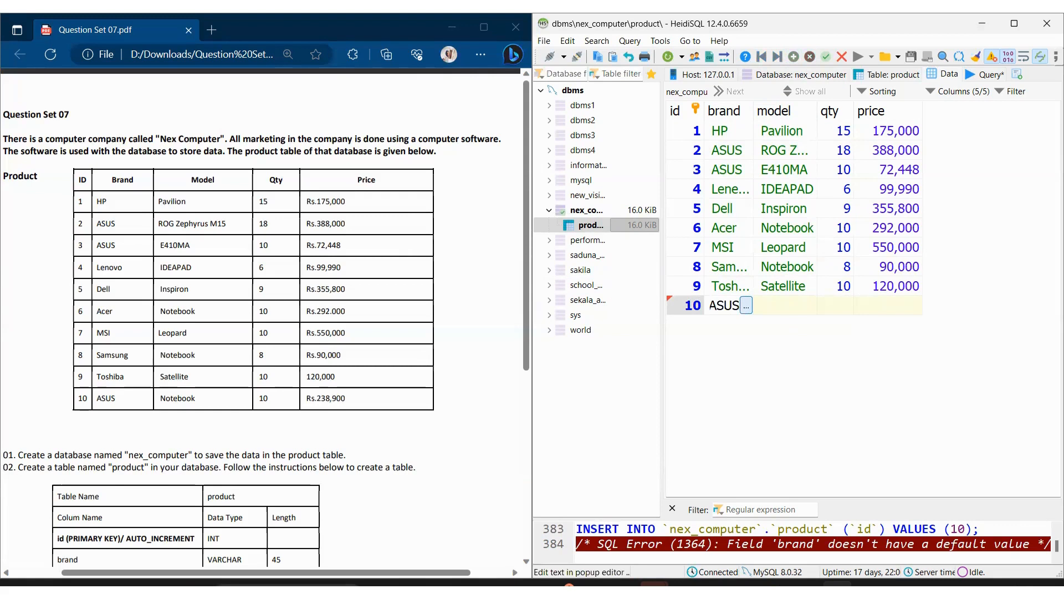
Step: Set the tenth row's model to Notebook, its qty to 10 and its price to 238900
key("Tab")
type("Notebook")
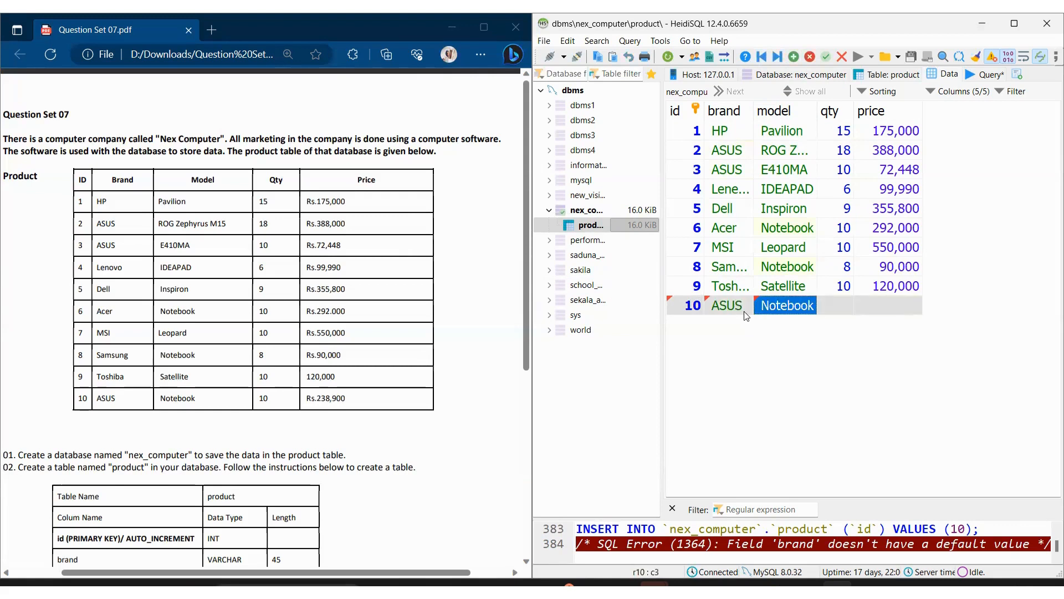
key("Tab")
type("10")
key("Tab")
type("2389000")
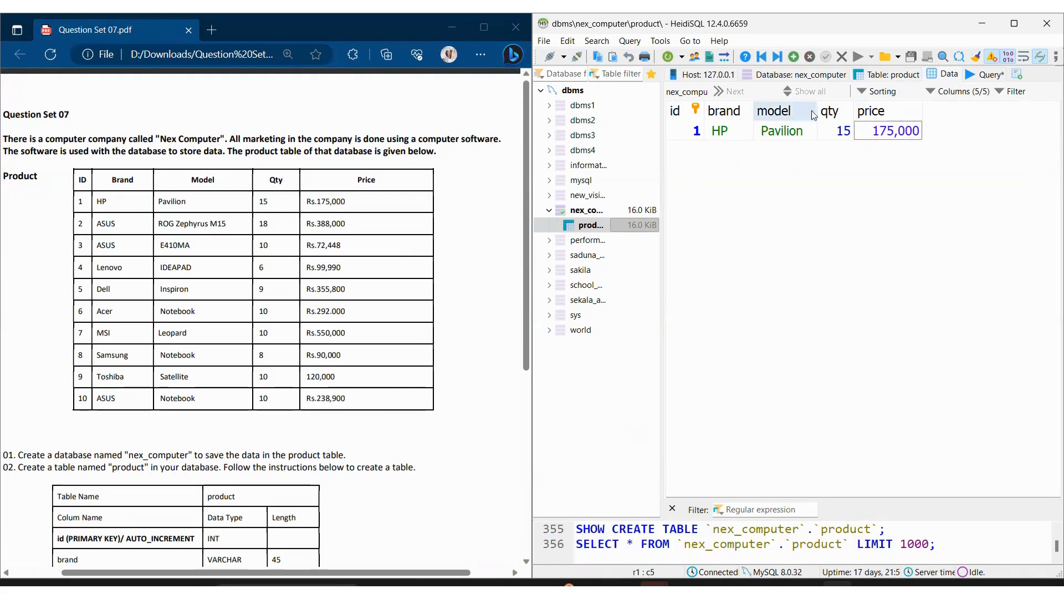
Step: Add a second product row below the HP row with id 2 and brand ASUS
scroll(215, 364, "down", 3)
scroll(215, 364, "down", 3)
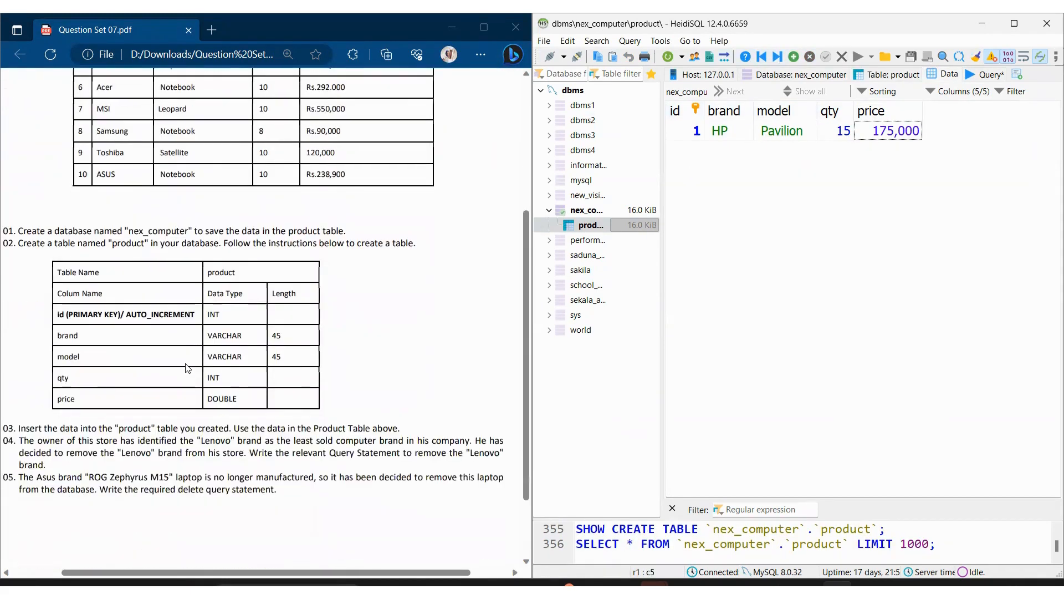
scroll(239, 405, "down", 3)
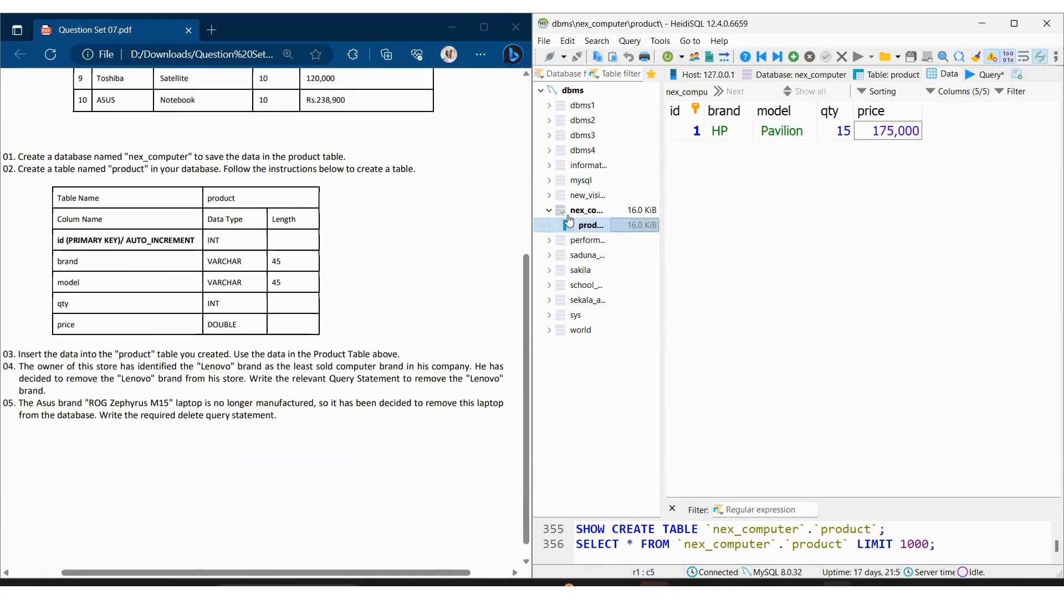
key("Insert")
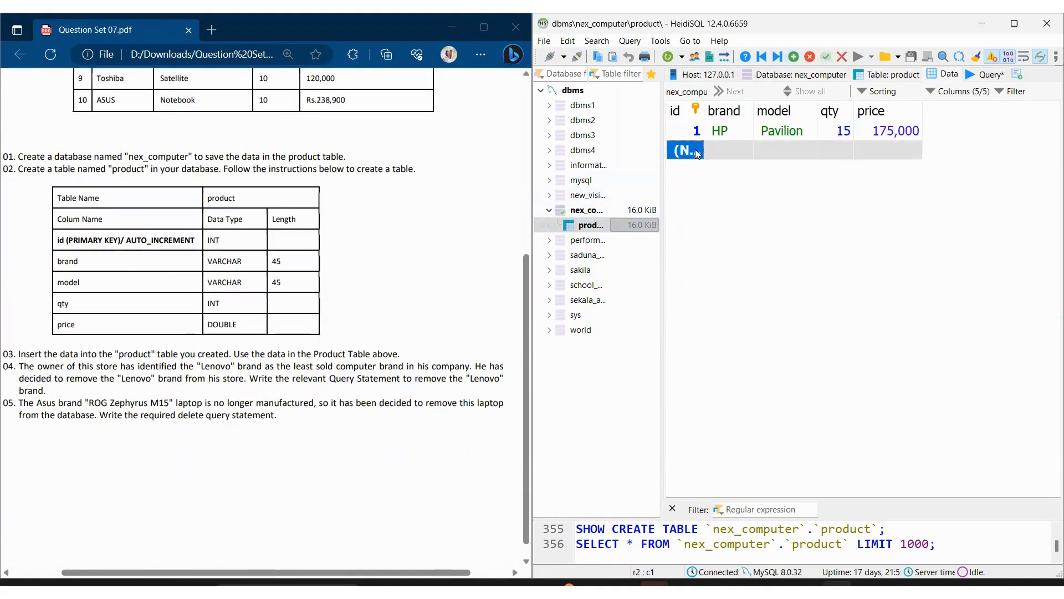
left_click(701, 147)
left_click(687, 149)
key("Tab")
scroll(387, 239, "up", 5)
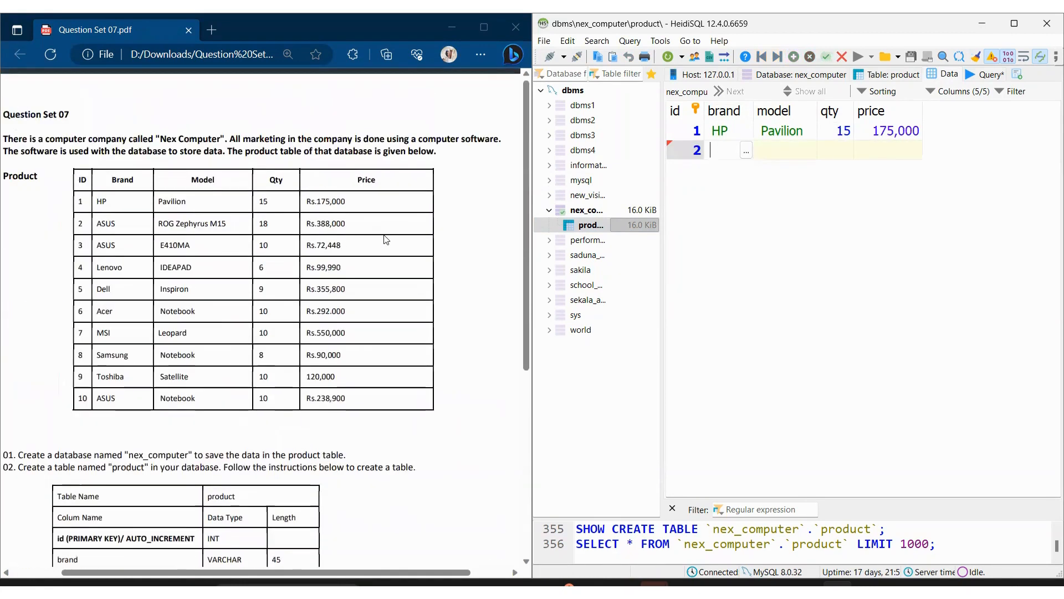
type("ASUS")
left_click(775, 147)
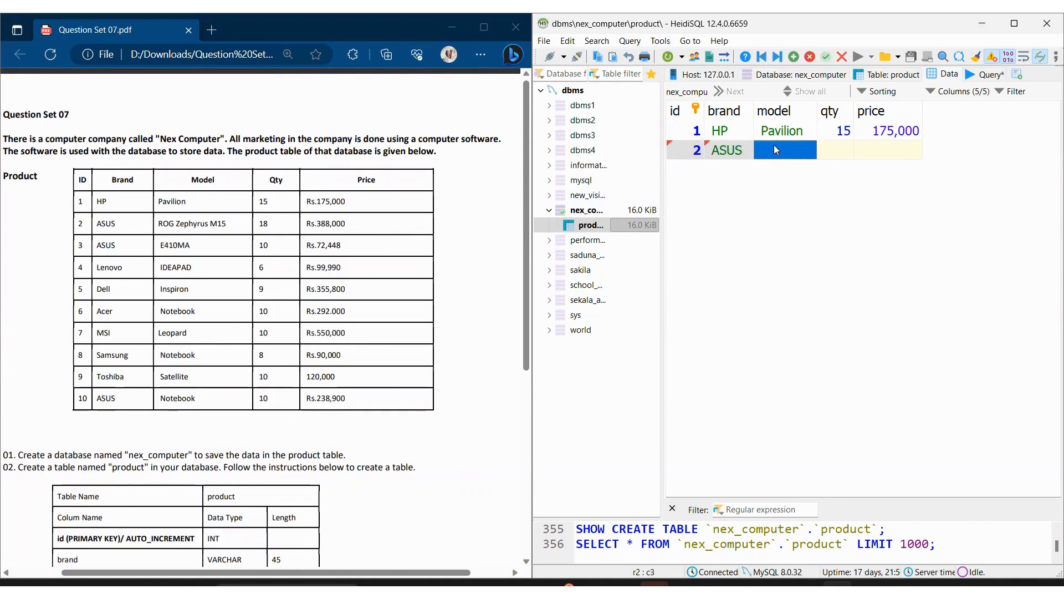
Step: Set the second row's model to ROG Zephyrus M15, its qty to 18 and its price to 388000
type("ROG ZE")
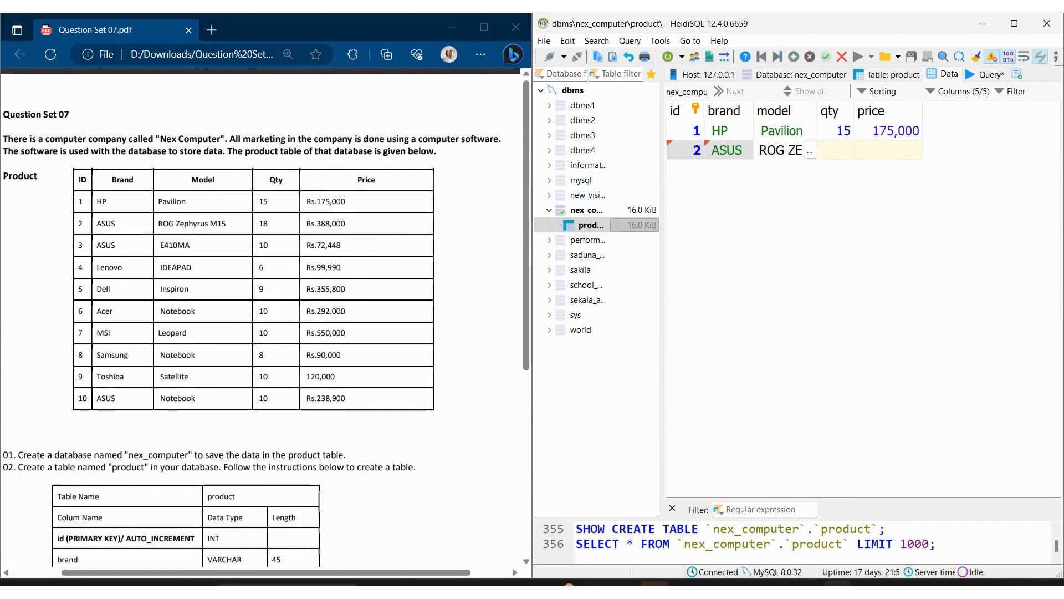
type("p")
key("BackSpace")
key("BackSpace")
type("ephy")
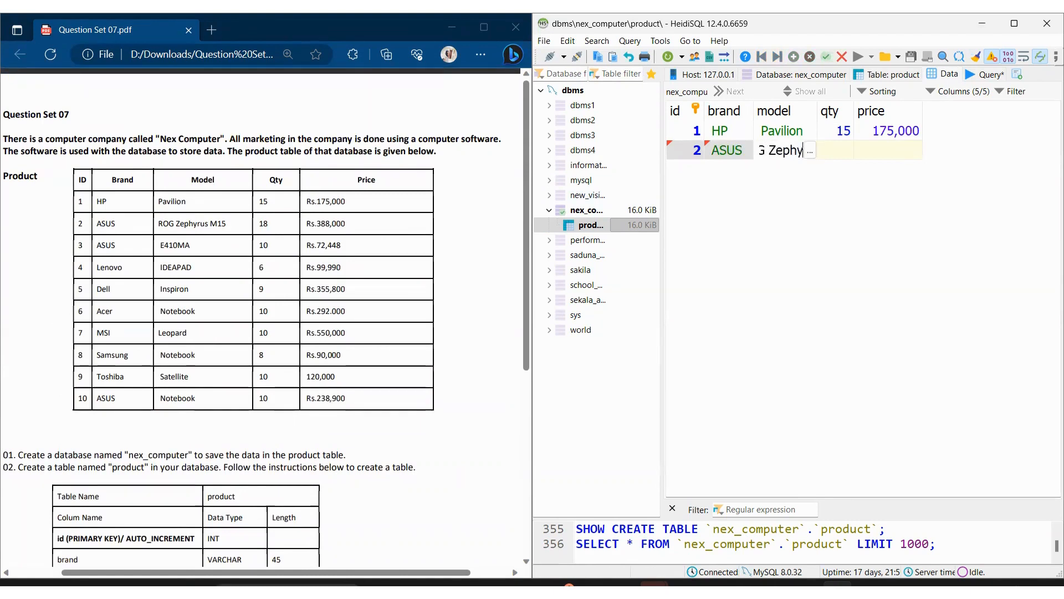
type("rus M15")
key("Tab")
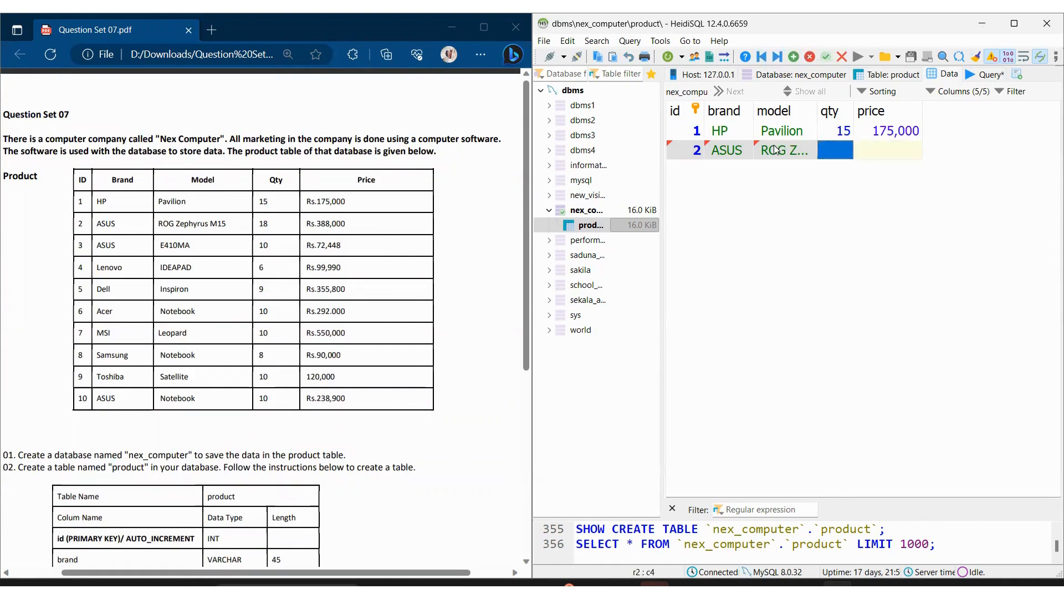
type("18")
key("Return")
type("388000")
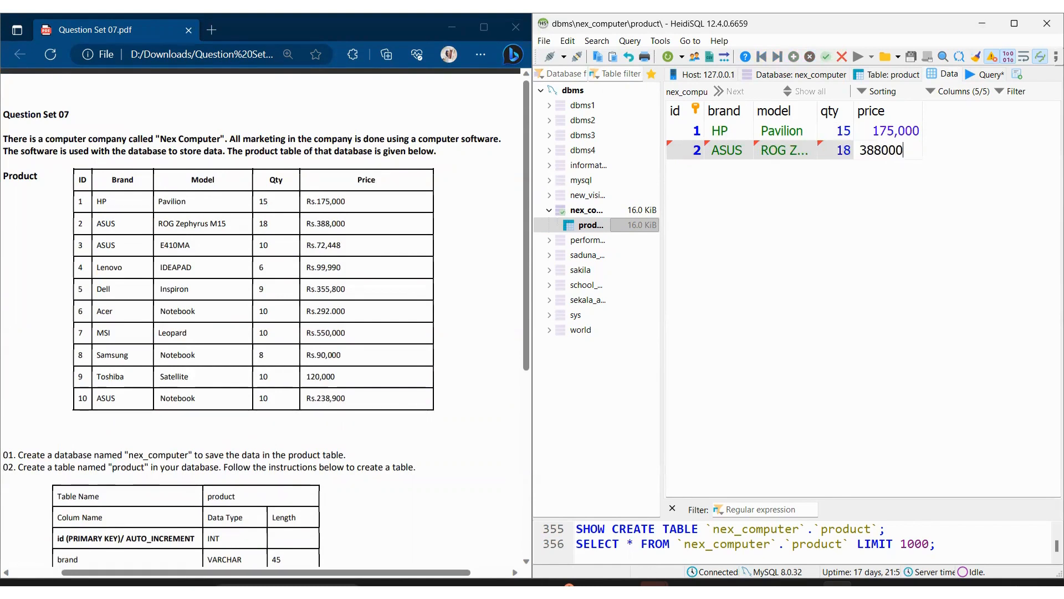
Step: Add a third product row below the ROG Zephyrus M15 row with id 3
key("Return")
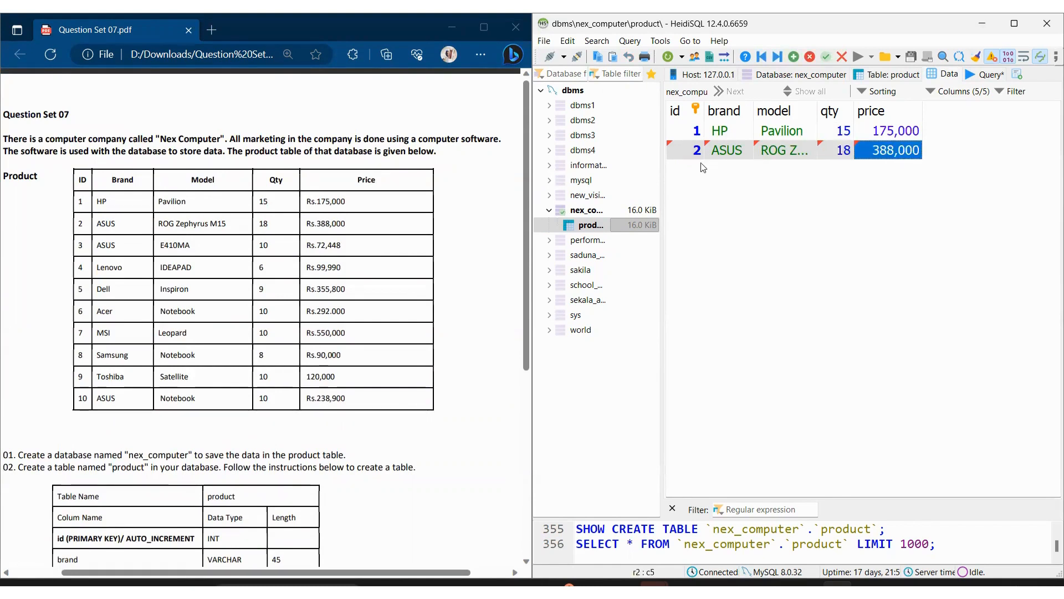
key("Insert")
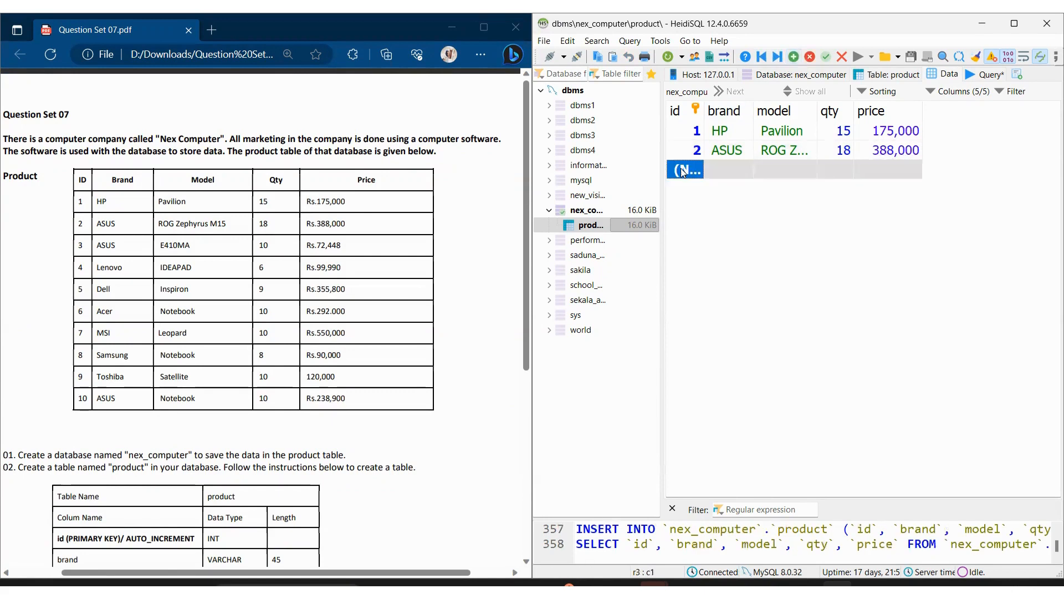
double_click(683, 173)
type("3")
key("Return")
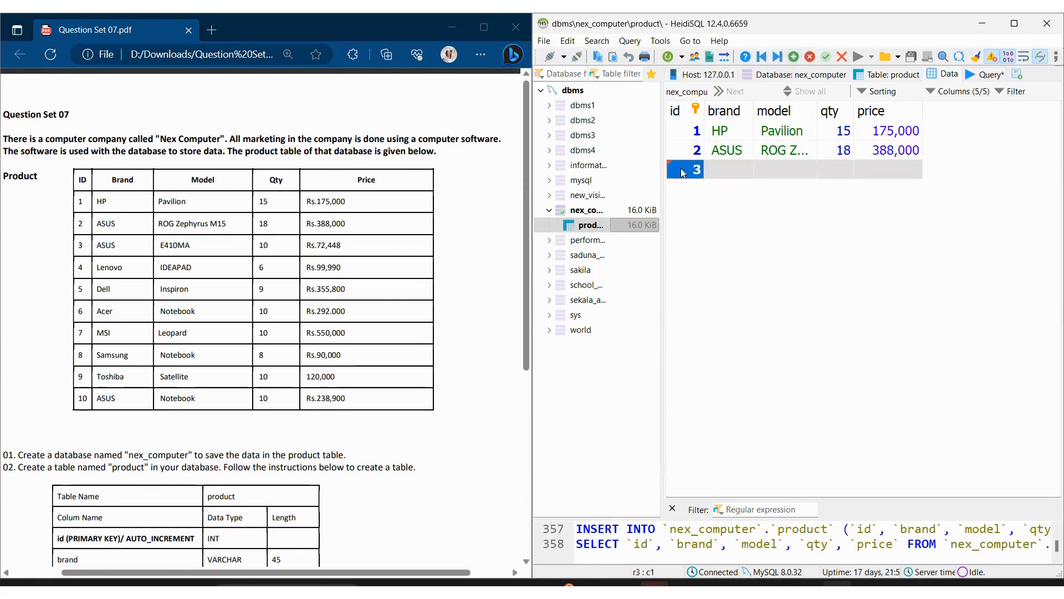
left_click(795, 57)
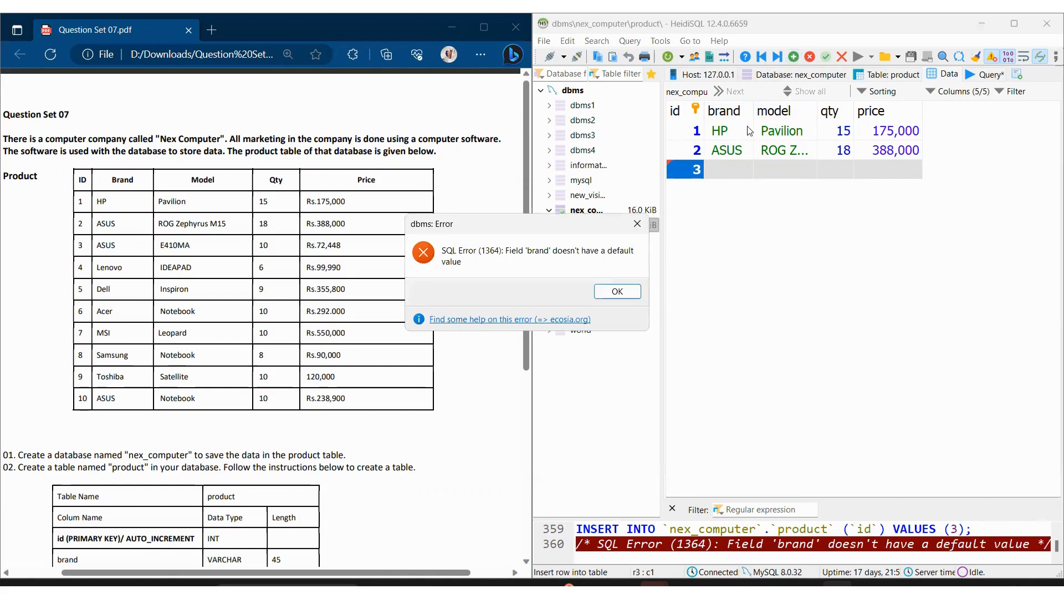
left_click(617, 292)
double_click(720, 173)
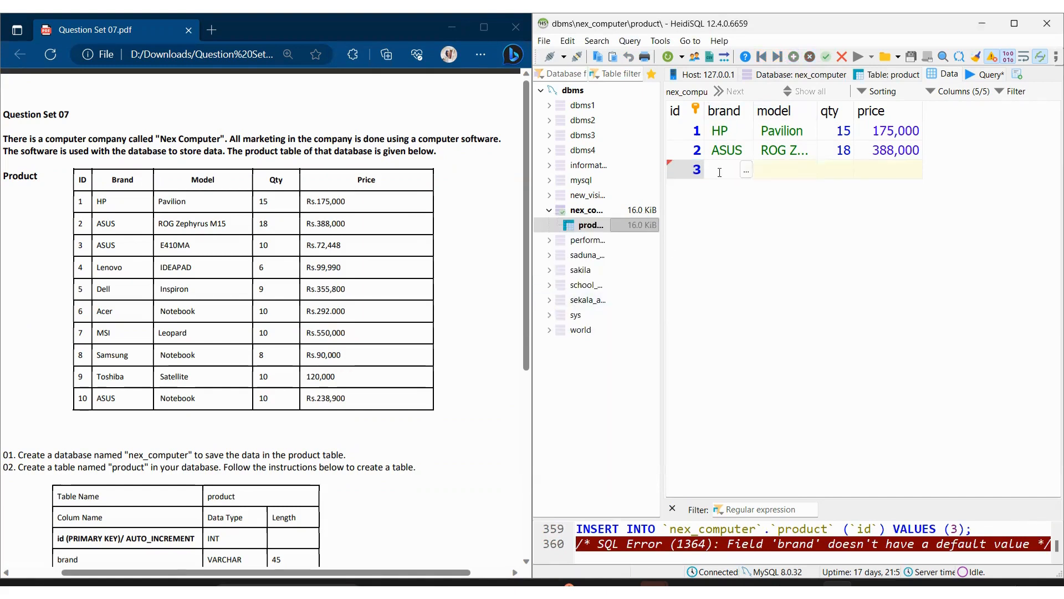
type("E410MA")
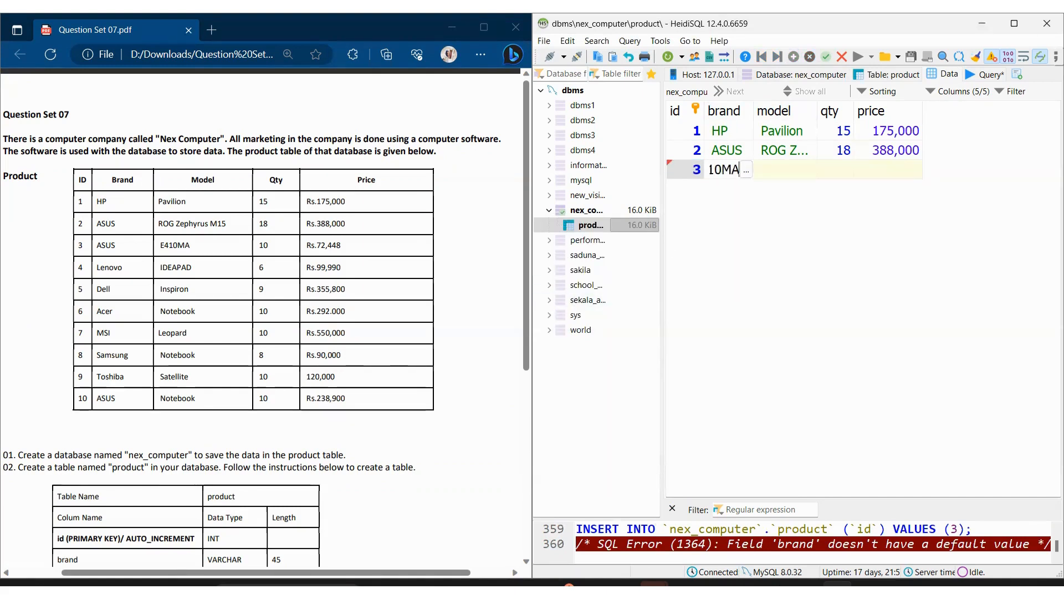
key("Tab")
type("10")
key("Tab")
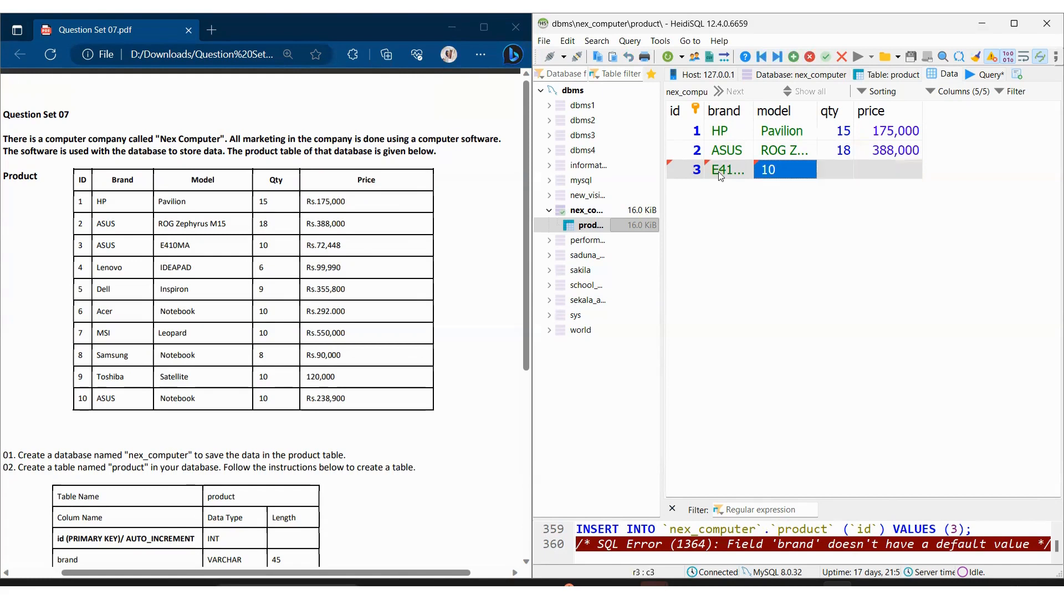
double_click(733, 171)
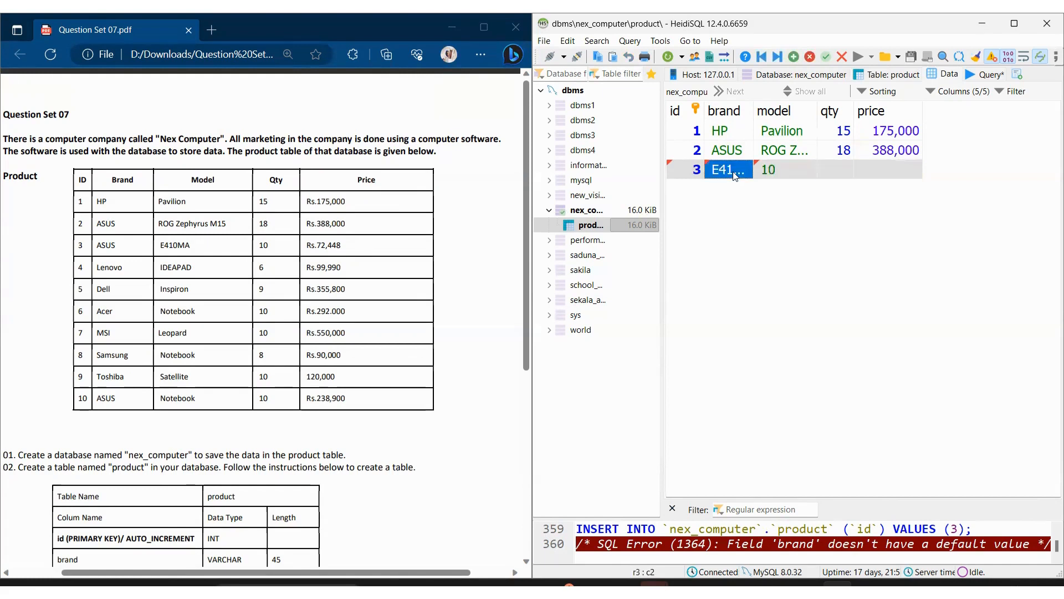
key("BackSpace")
Step: Set the third row's model to E410MA and its brand to ASUS
double_click(795, 170)
type("E410MA")
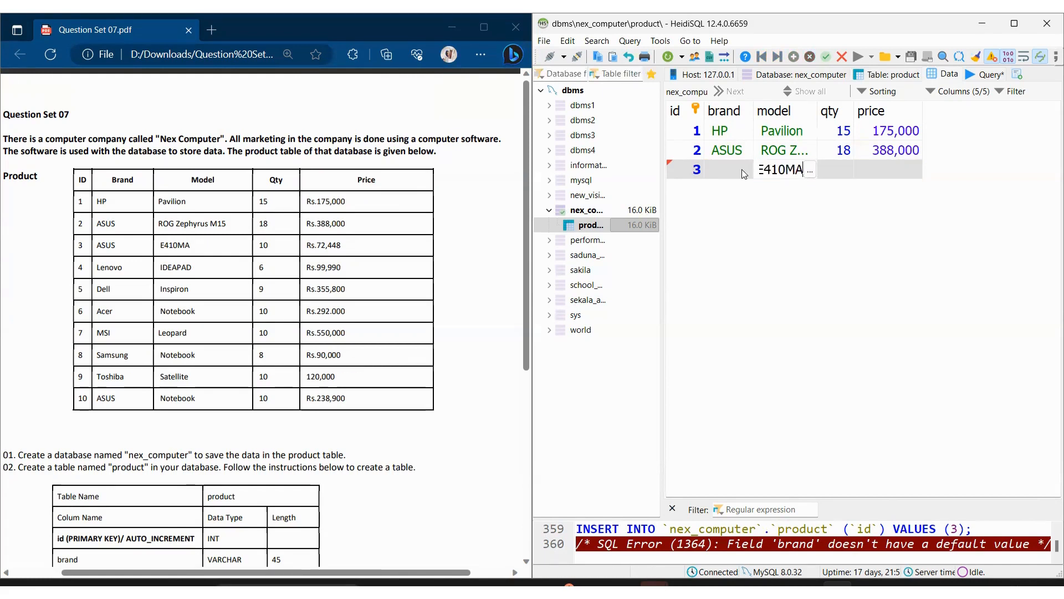
key("Return")
double_click(737, 168)
type("ASUS")
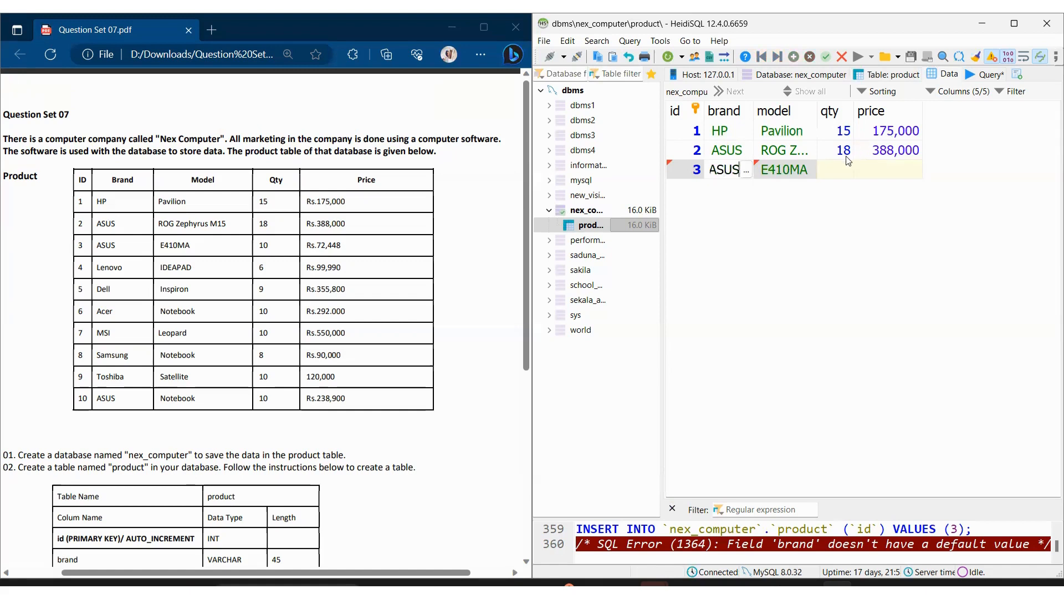
key("Return")
left_click(627, 287)
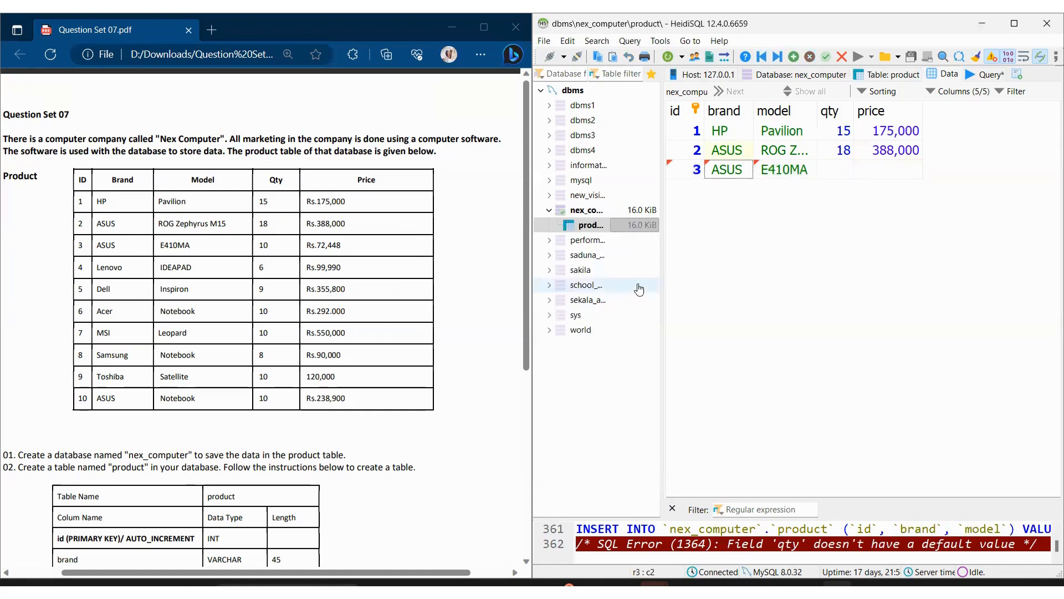
Step: Set the third row's qty to 10 and its price to 72448
left_click(828, 175)
key("Tab")
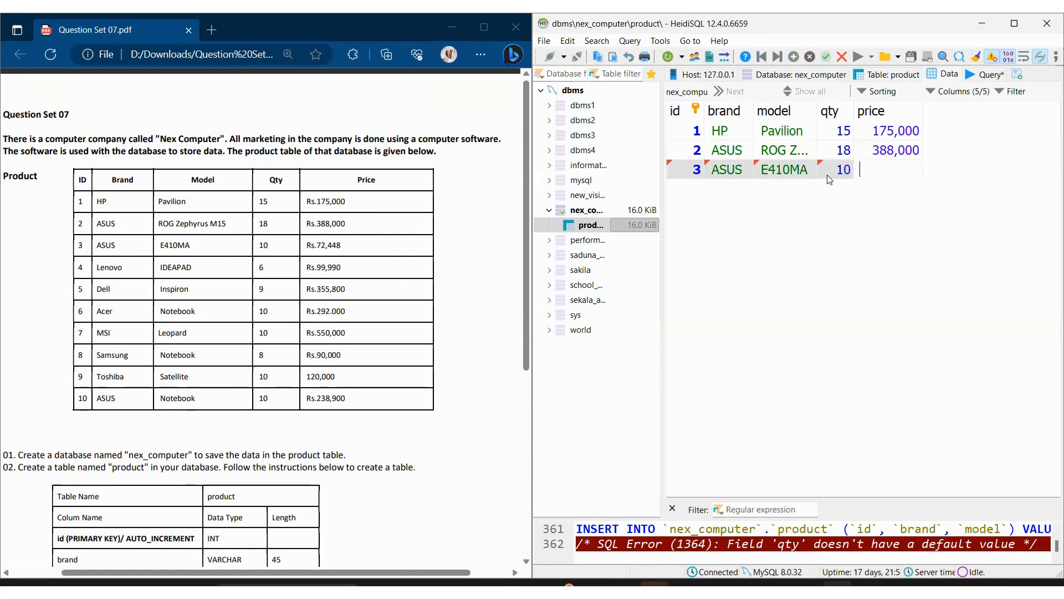
type("72448")
key("Return")
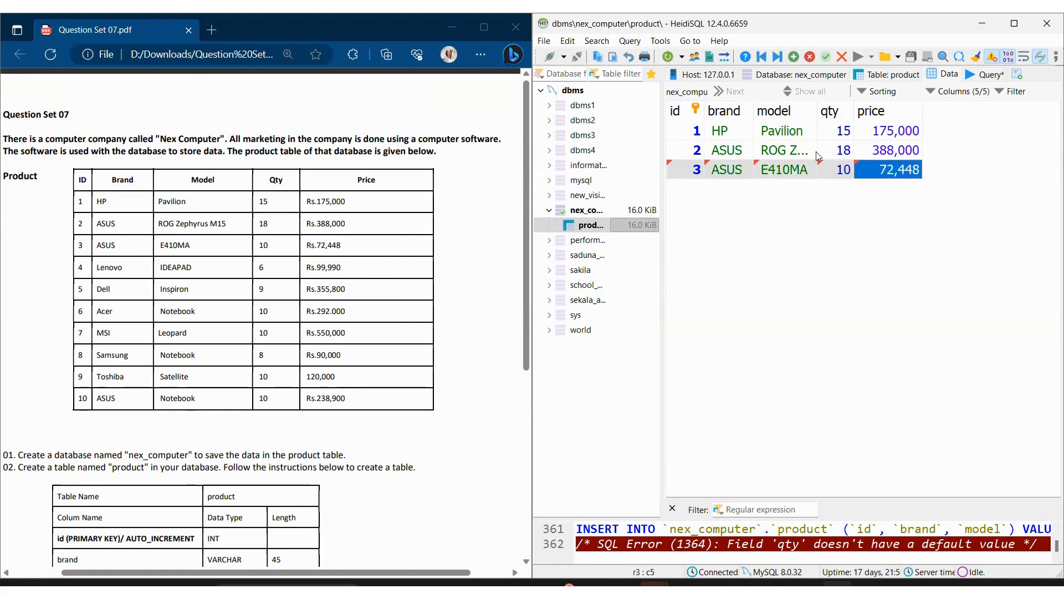
Step: Add a fourth product row below the E410MA row with id 4 and brand Lenevo
left_click(793, 57)
double_click(689, 194)
type("4")
key("Tab")
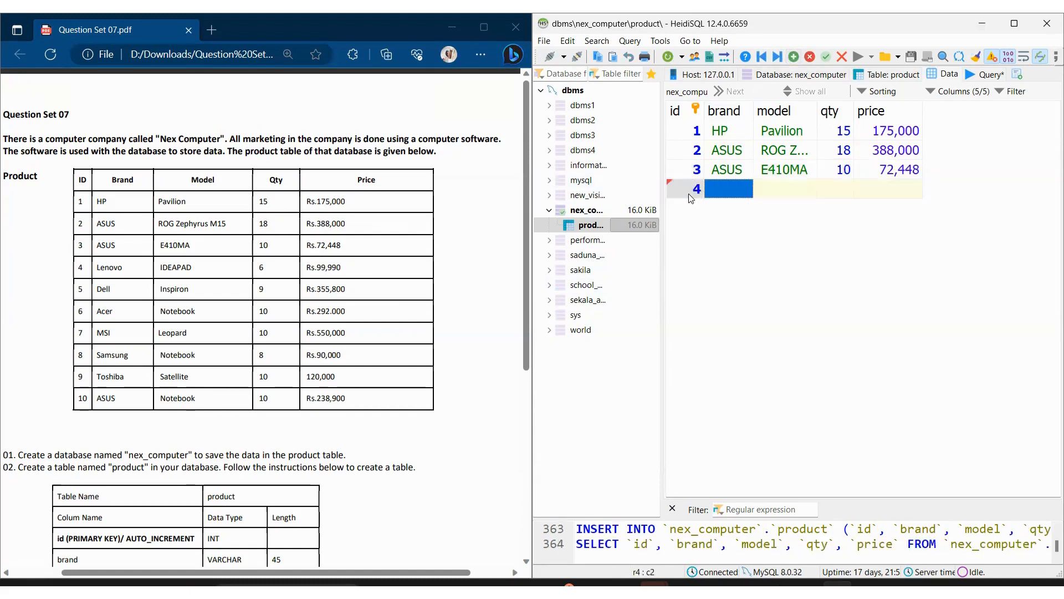
type("Lenevo")
key("Tab")
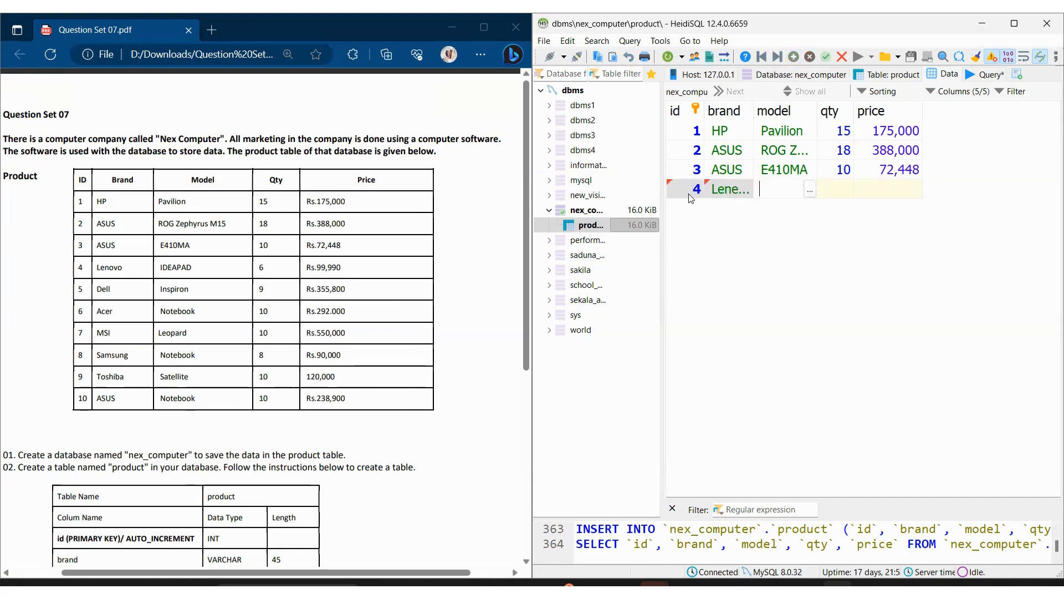
Step: Set the fourth row's model to IDEAPAD, its qty to 6 and its price to 99990
type("IDEAPAD")
key("Tab")
type("6")
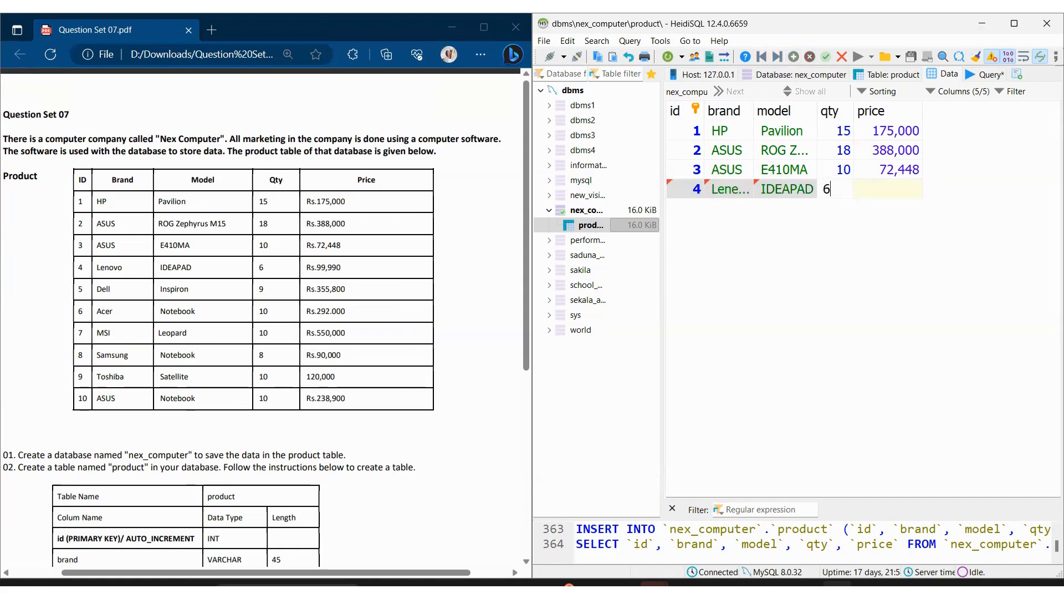
key("Tab")
type("99990")
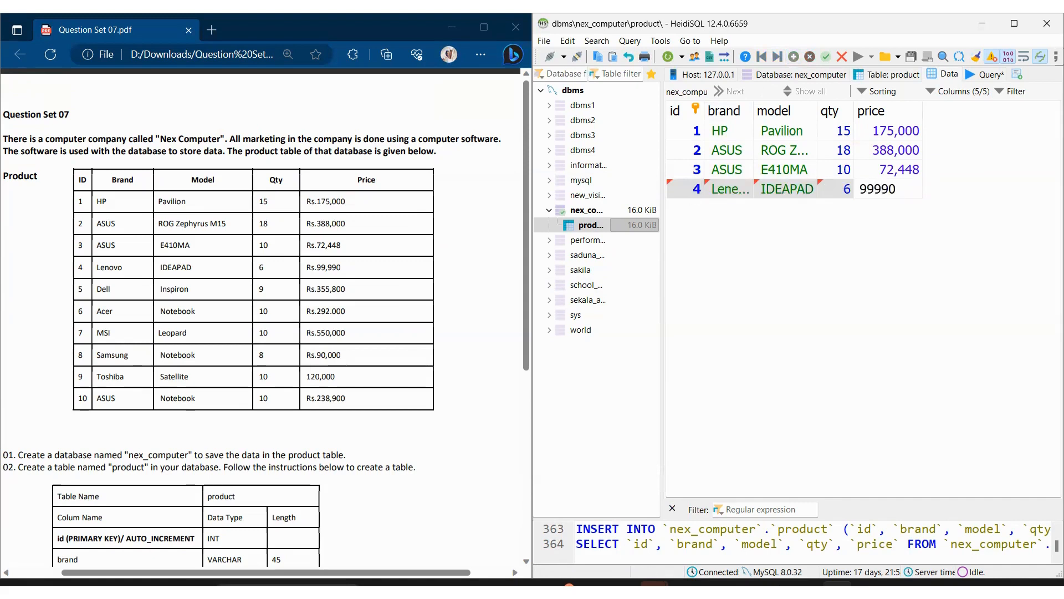
key("Return")
Step: Add a fifth product row below the IDEAPAD row with id 5 and brand Dell
left_click(794, 56)
double_click(685, 203)
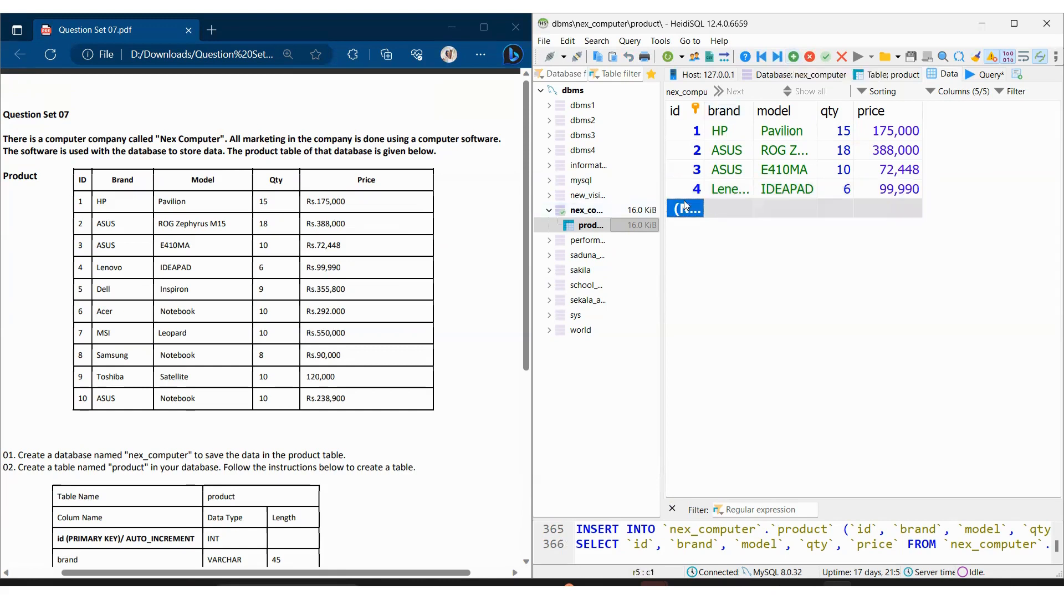
type("Dell")
key("BackSpace")
key("BackSpace")
key("BackSpace")
key("BackSpace")
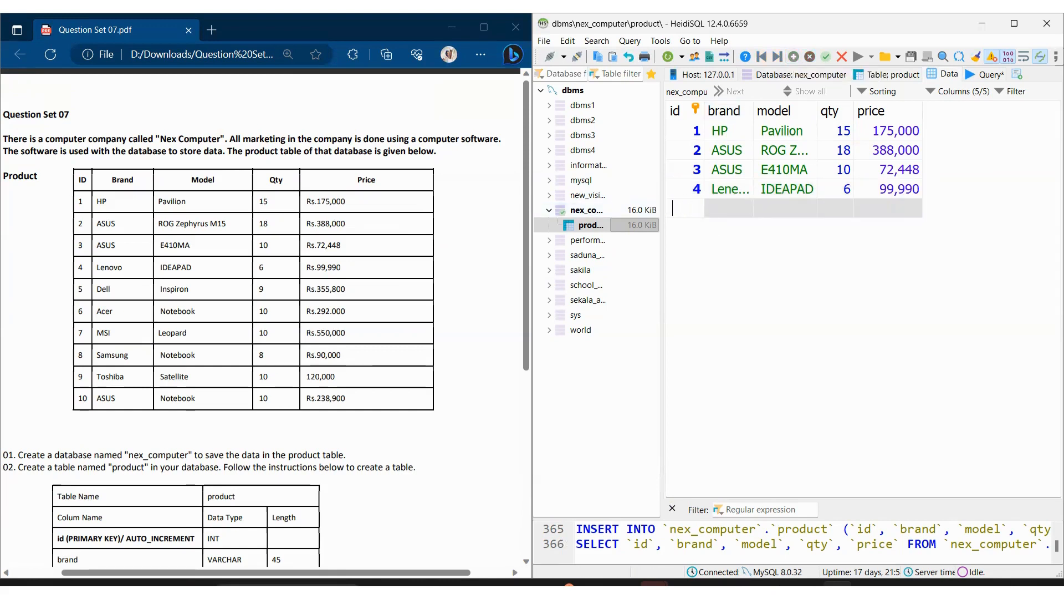
key("Tab")
type("Dell")
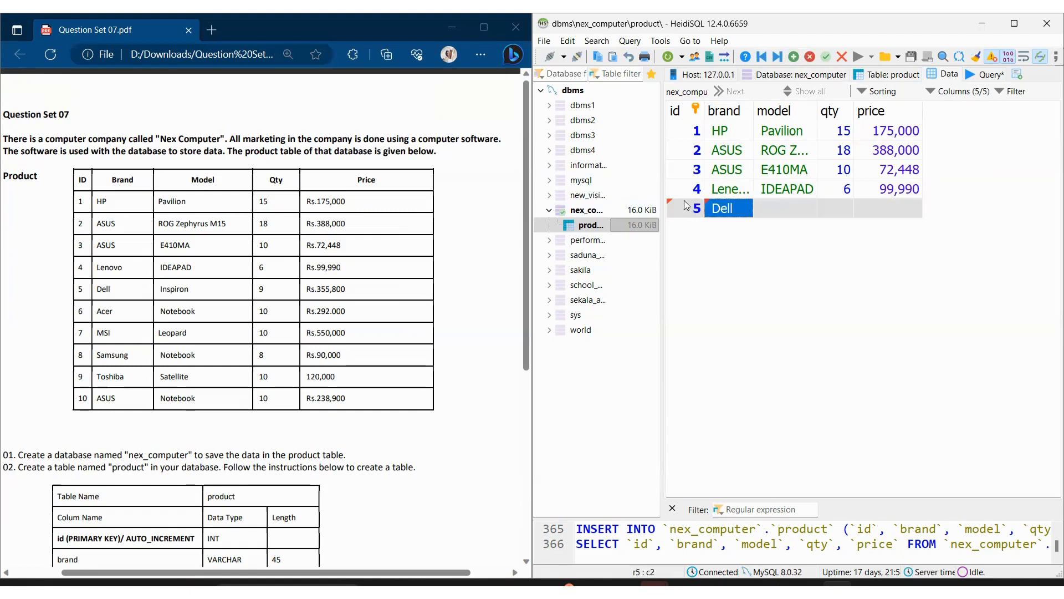
Step: Set the fifth row's model to Inspiron, its qty to 9 and its price to 355800
key("Tab")
type("Ins")
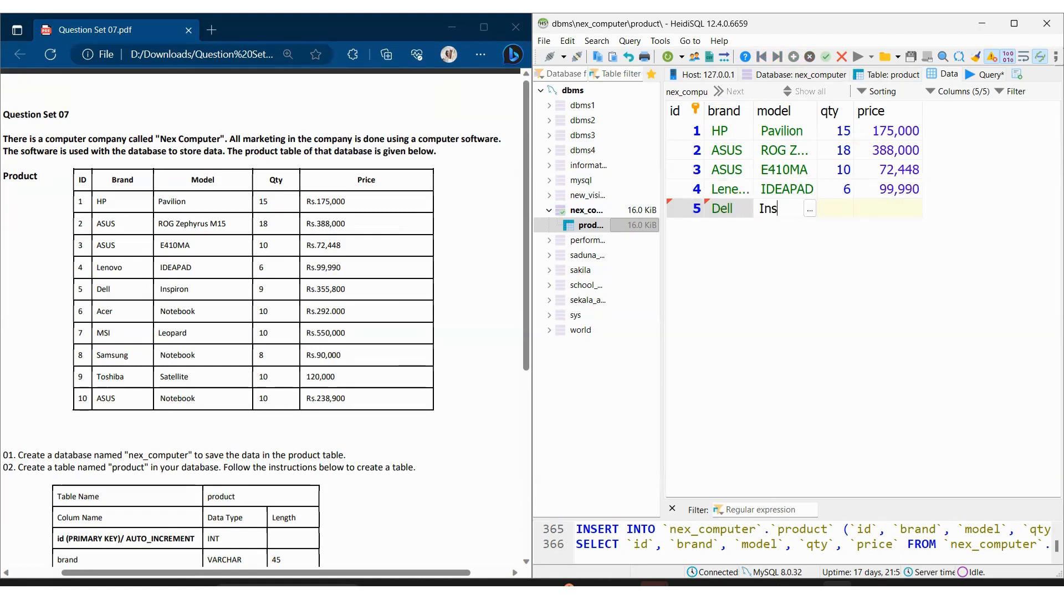
type("piron")
key("Tab")
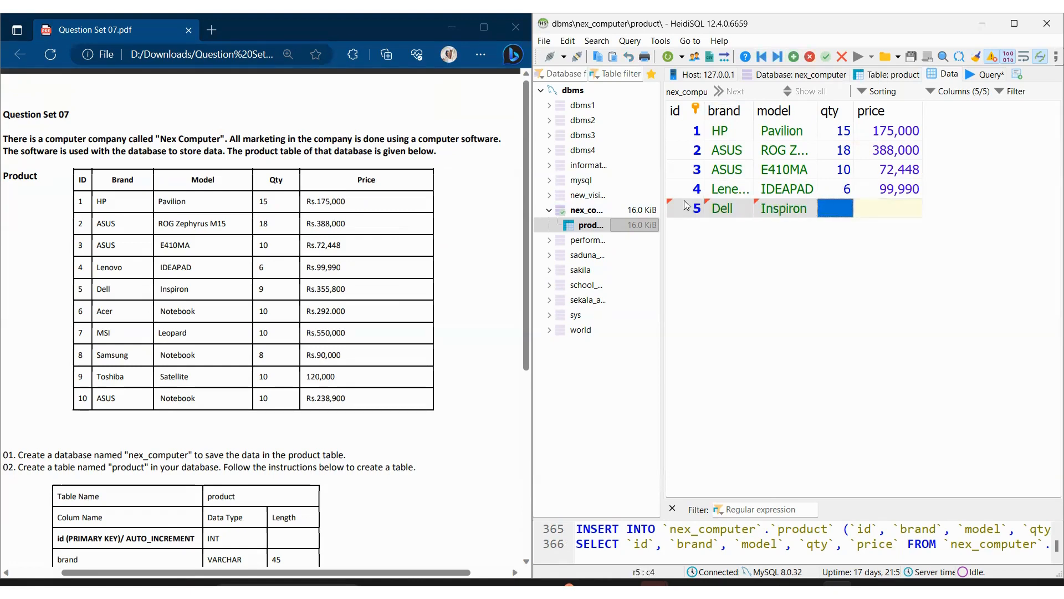
type("9")
key("Tab")
type("355800")
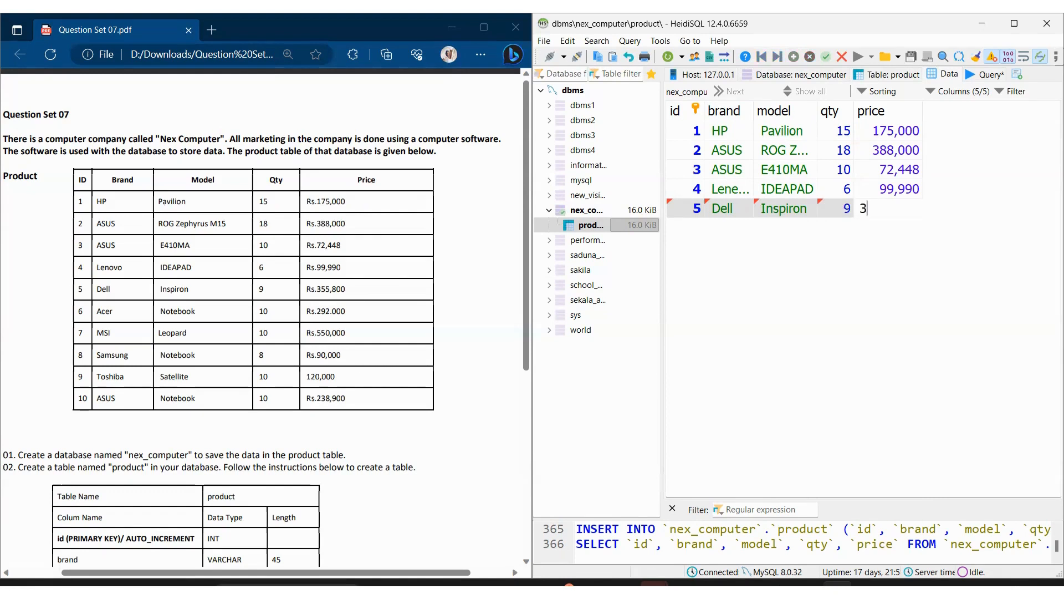
key("Return")
Step: Add a sixth product row below the Dell row with id 6 and brand Acer
left_click(793, 57)
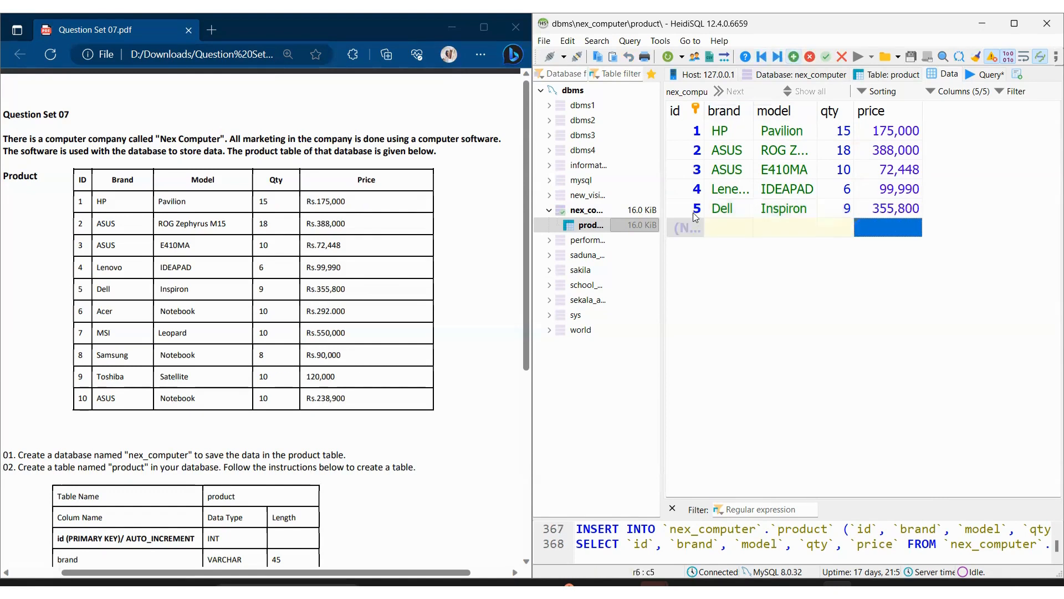
key("shift+a")
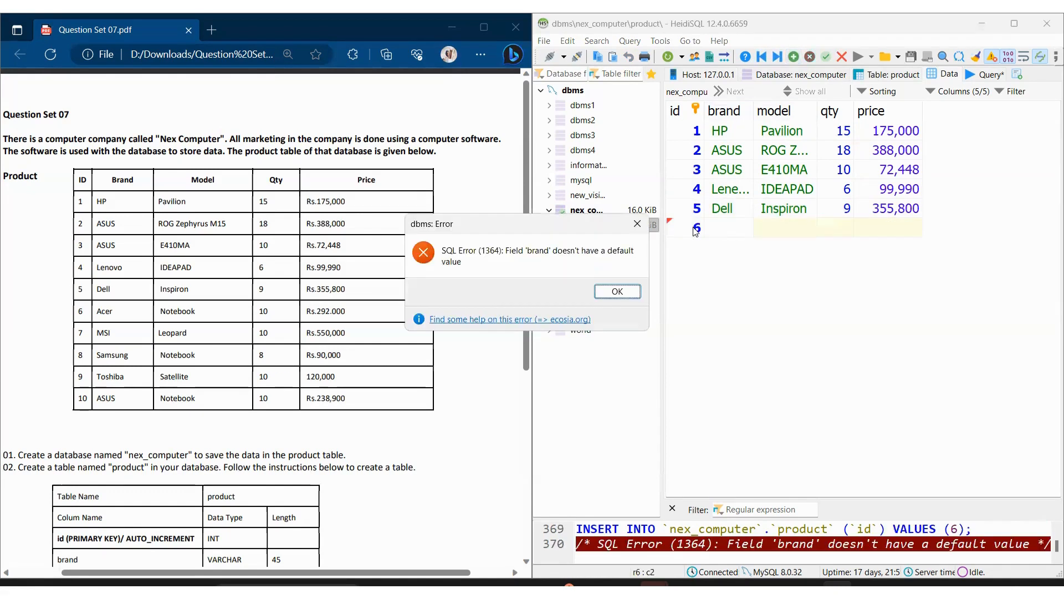
left_click(616, 299)
left_click(618, 291)
left_click(747, 224)
type("Acer")
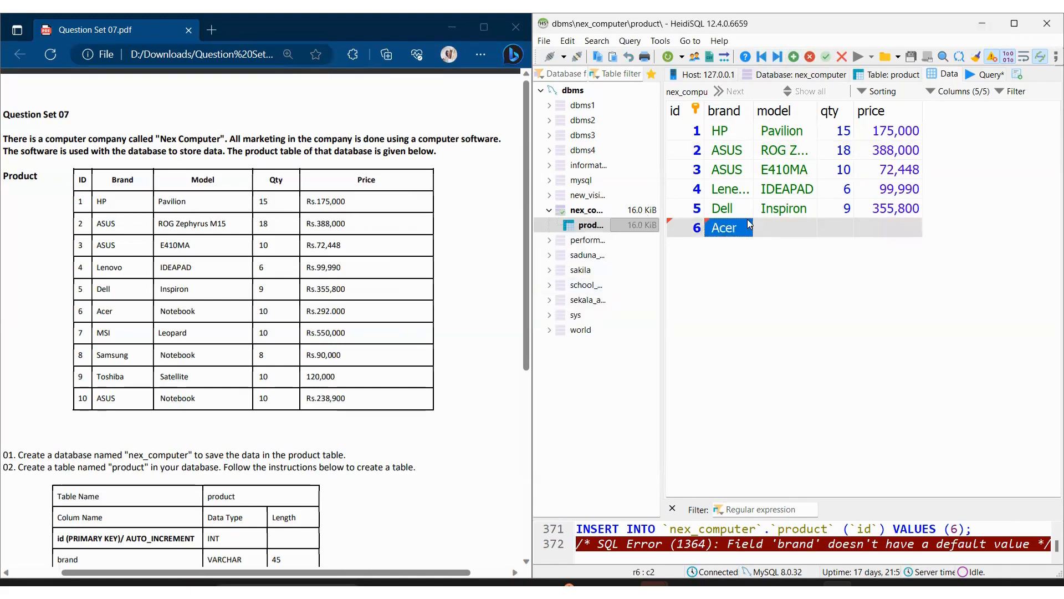
Step: Set the sixth row's model to Notebook, its qty to 10 and its price to 292,000
key("Tab")
type("Notebook")
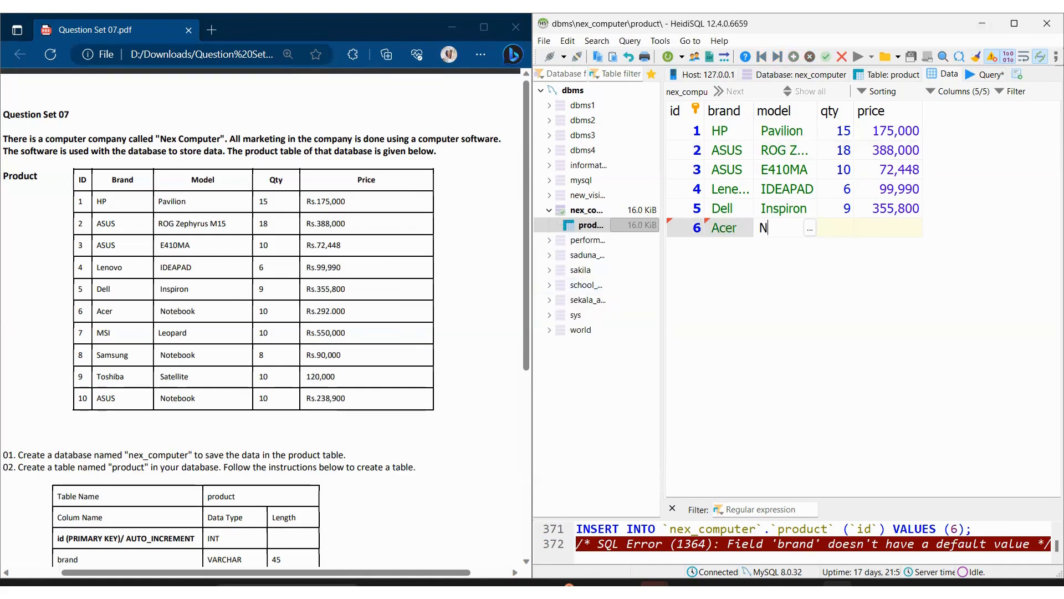
key("Tab")
type("10")
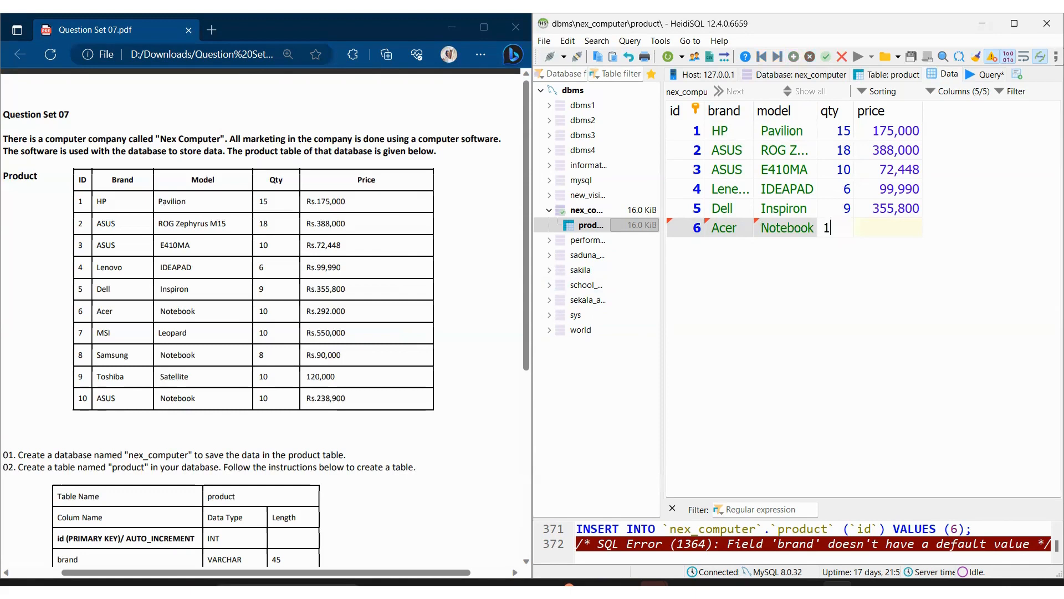
key("Tab")
type("292,000")
key("Return")
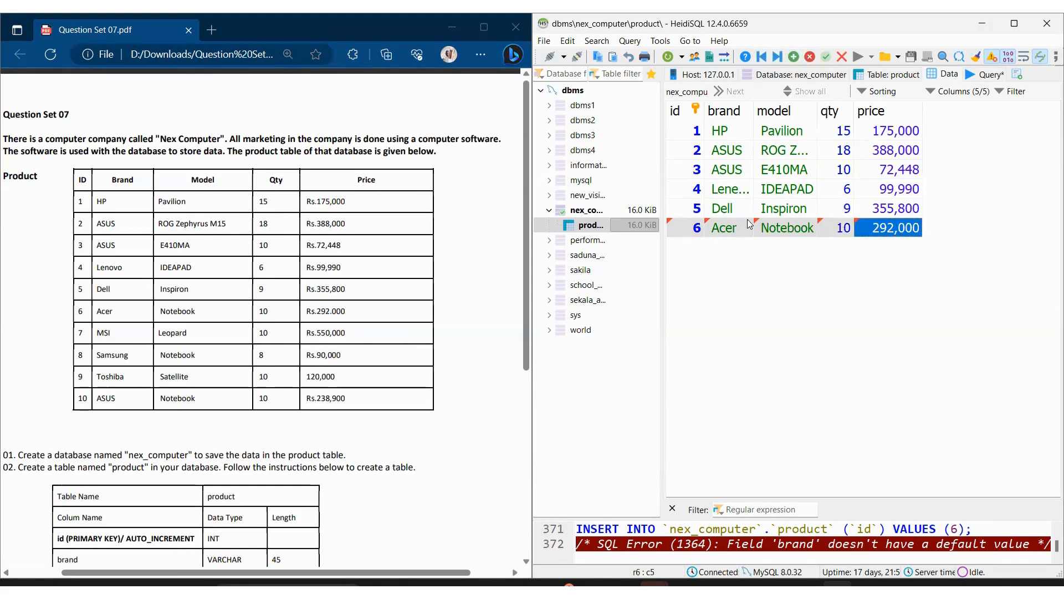
Step: Add a seventh product row below the Acer row with id 7 and brand MSI
key("Down")
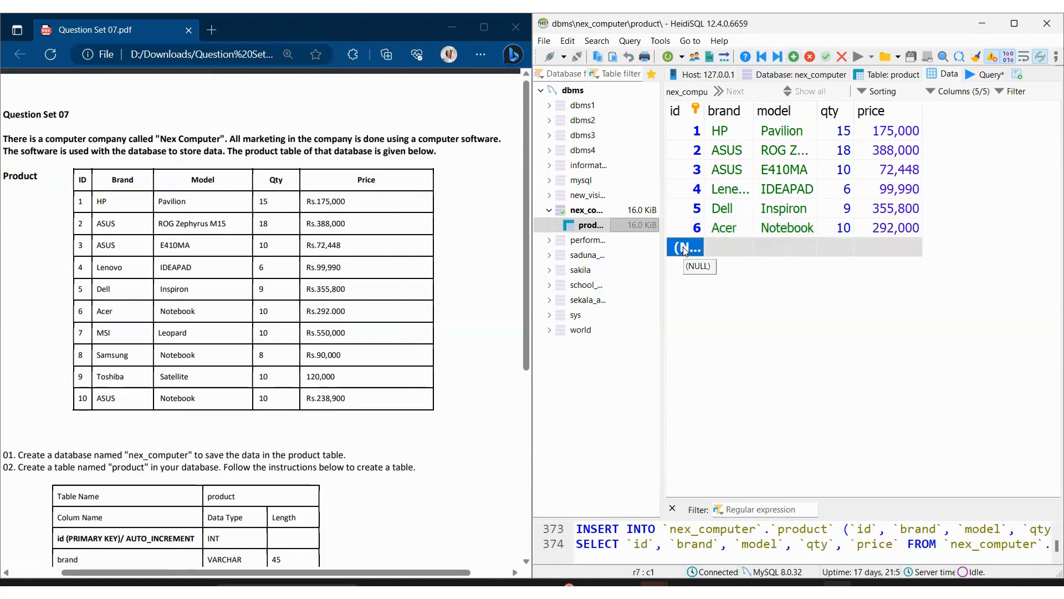
type("7")
key("Tab")
type("MSI")
key("Tab")
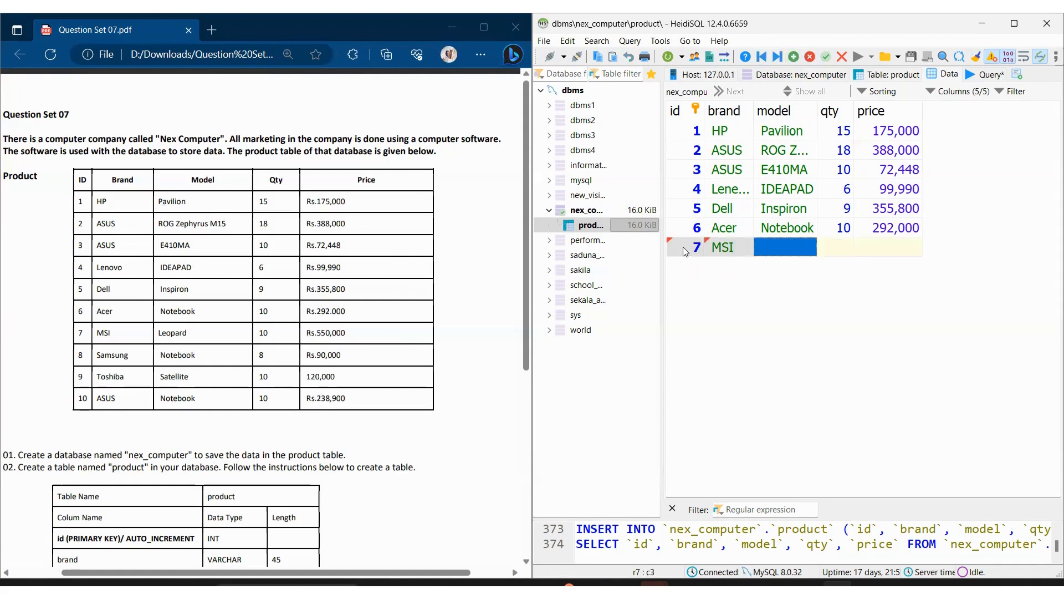
Step: Set the seventh row's model to Leopard, its qty to 10 and its price to 550,000
type("Leopard")
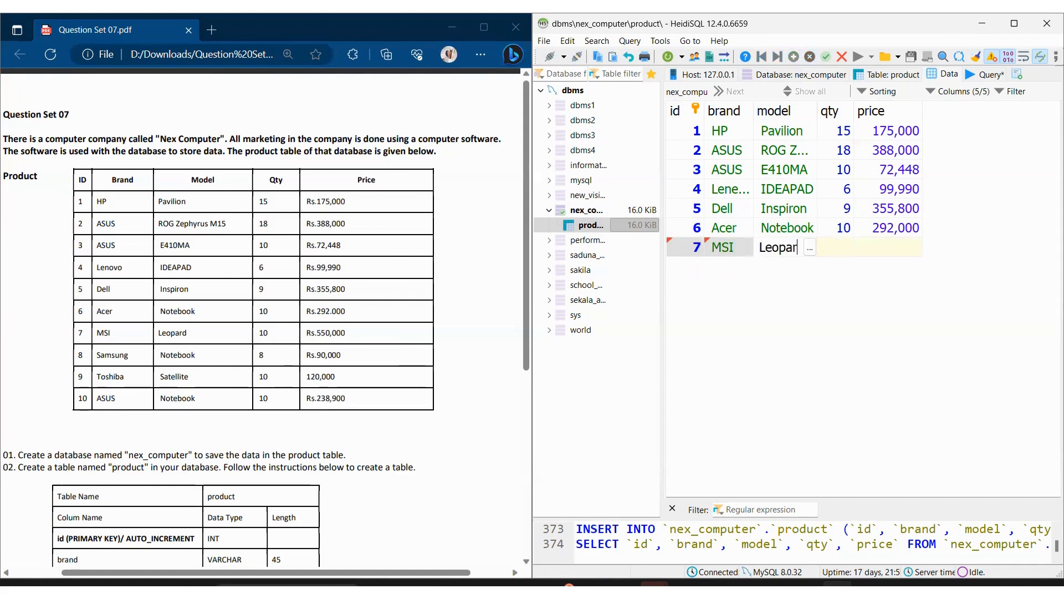
key("Tab")
type("10")
key("Tab")
type("550,")
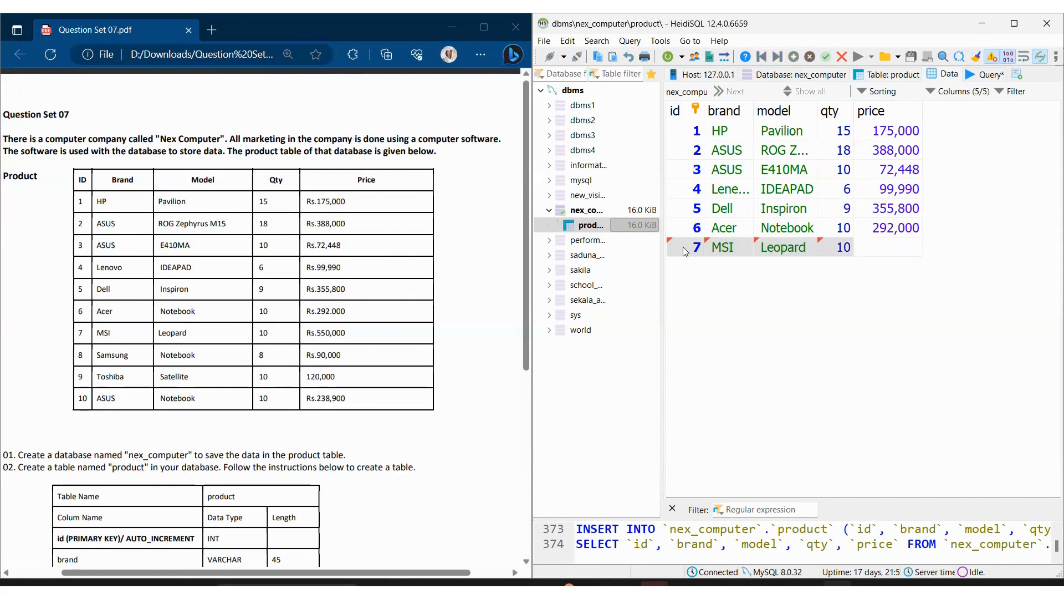
type("0000")
key("Return")
Step: Add an eighth product row below the MSI row with id 8 and brand Samsung
key("Down")
left_click(688, 269)
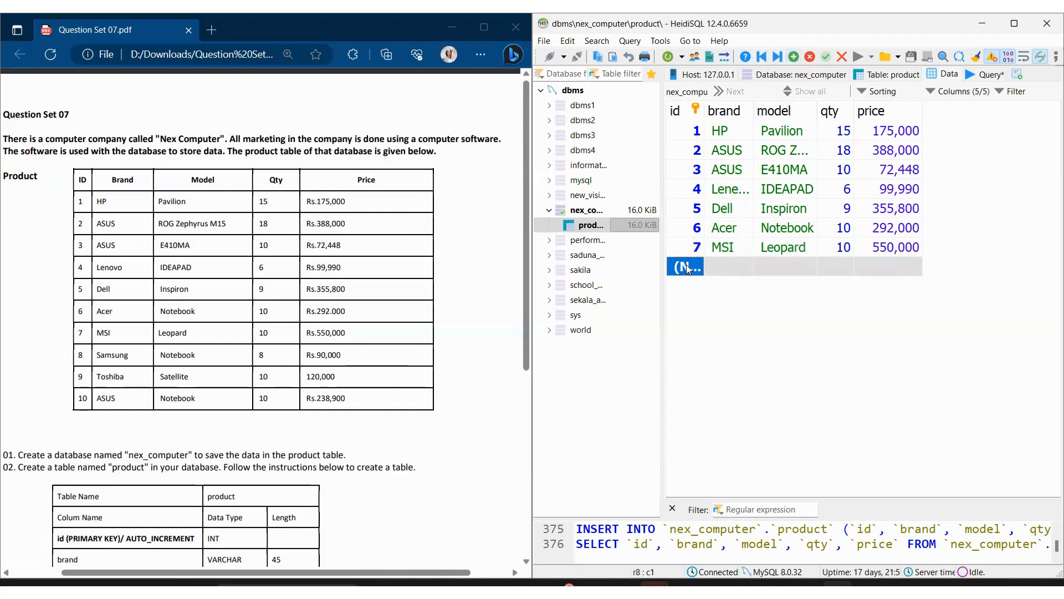
type("8")
key("Return")
key("Tab")
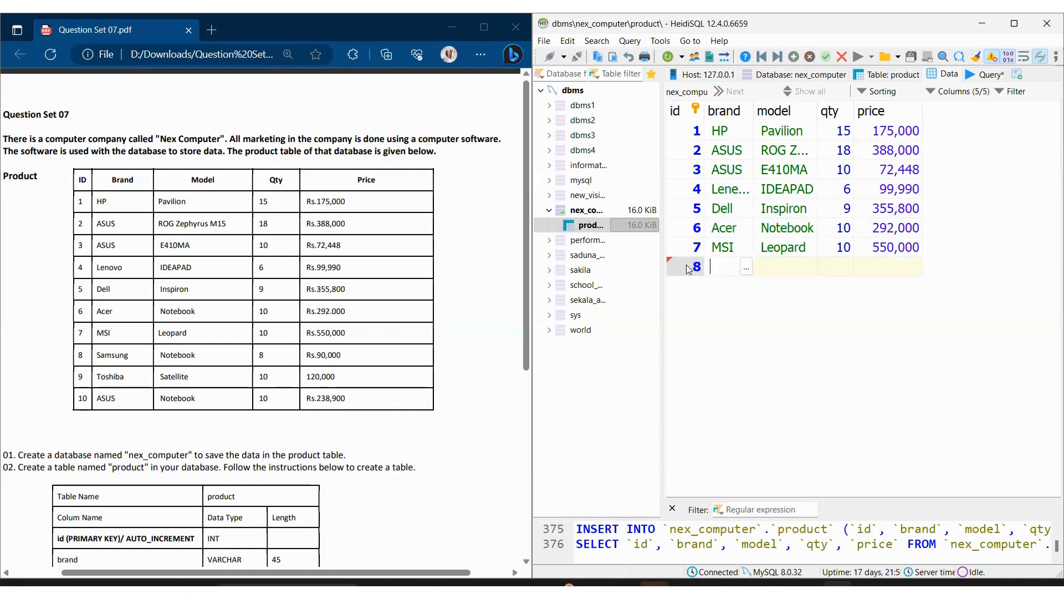
type("Samsung")
key("Tab")
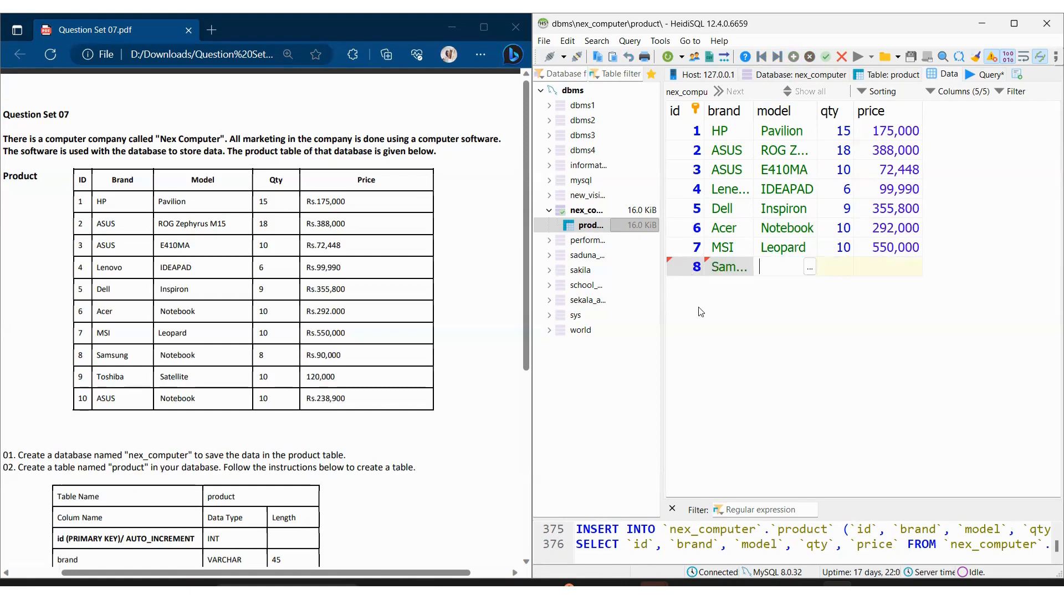
Step: Set the eighth row's model to Notebook, its qty to 8 and its price to 90,000
type("Notebook")
key("Tab")
type("8")
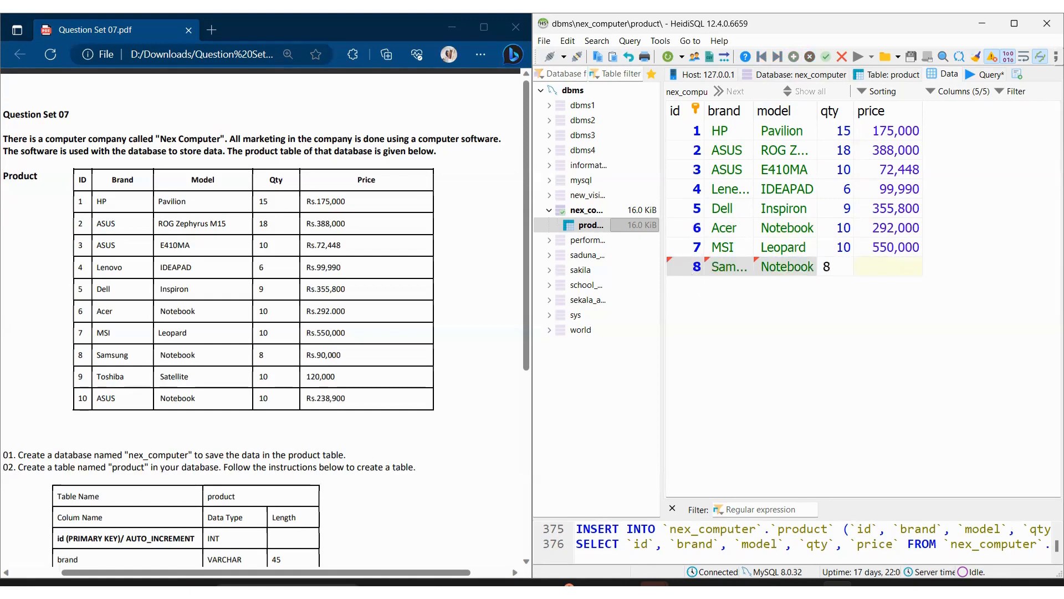
key("Tab")
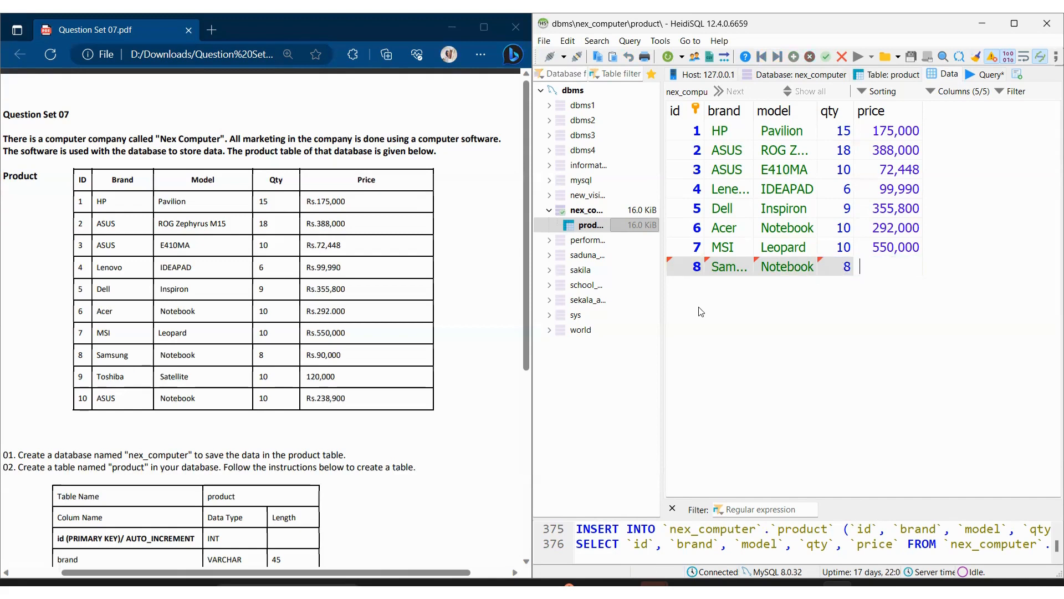
type("90000")
key("Return")
Step: Add a ninth product row below the Samsung row with id 9 and brand Toshiba
left_click(794, 57)
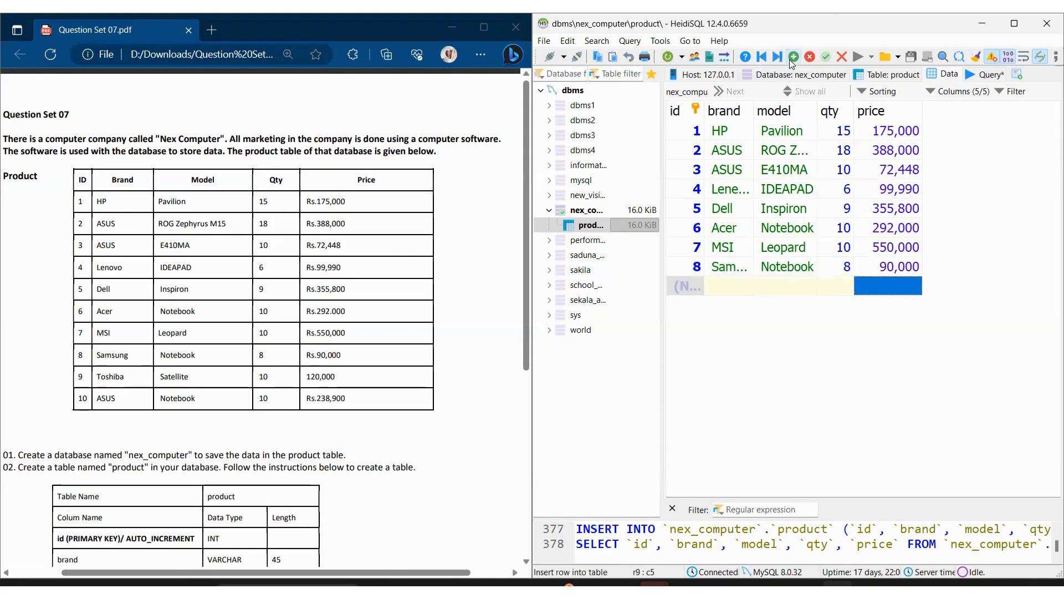
left_click(684, 283)
left_click(685, 284)
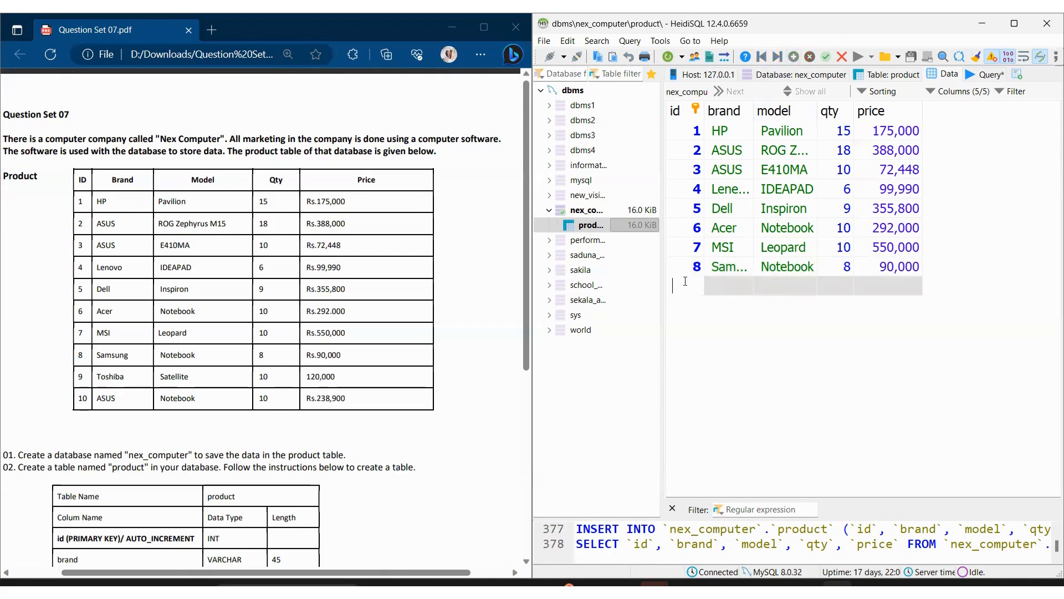
key("Tab")
key("F2")
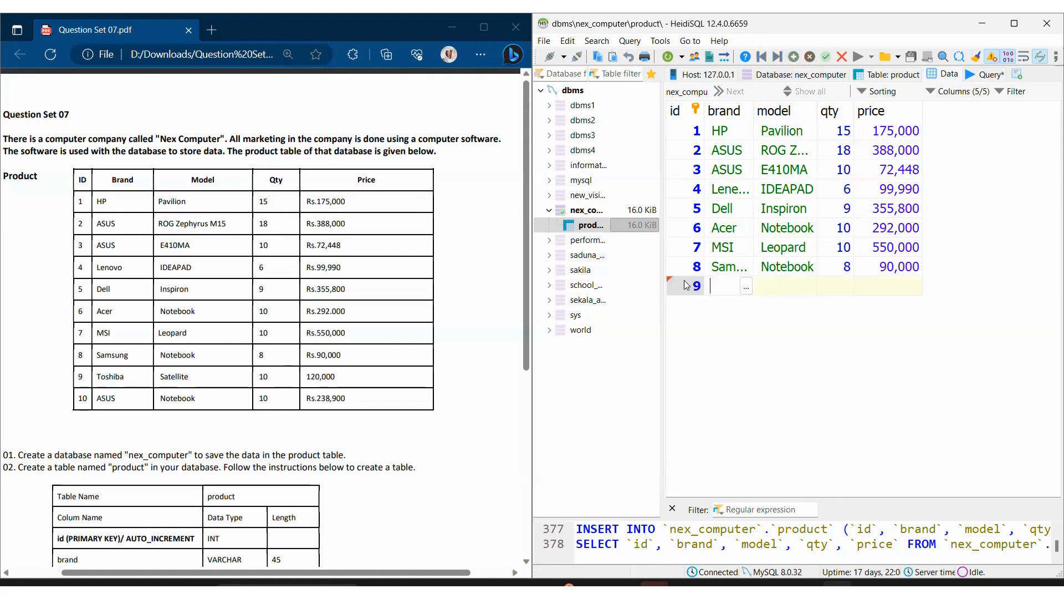
type("Toshiba")
key("Tab")
Step: Set the ninth row's model to Satellite, its qty to 10 and its price to 120,000
key("F2")
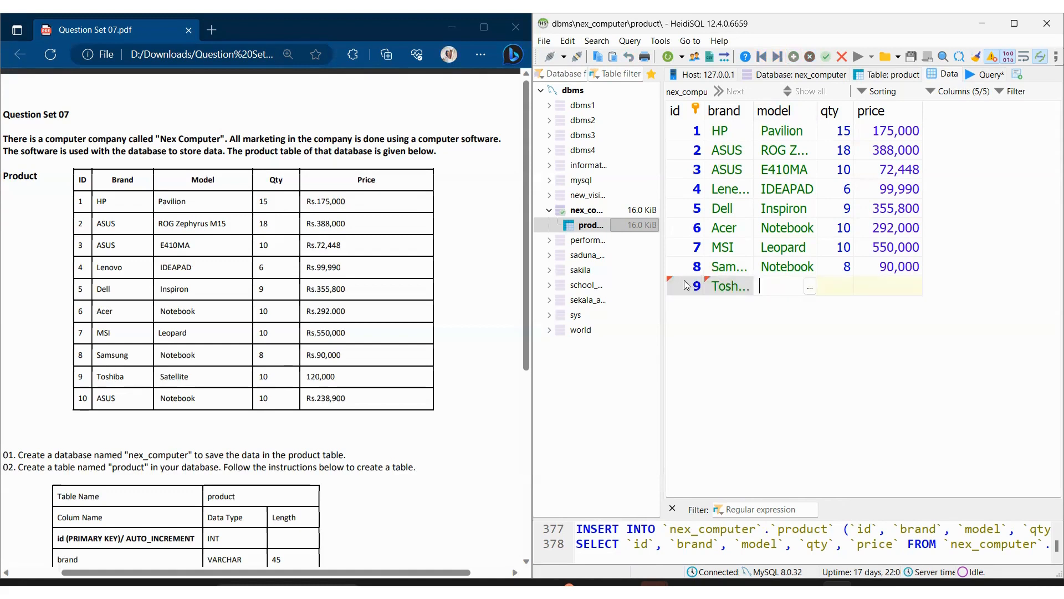
type("Satellite")
key("Tab")
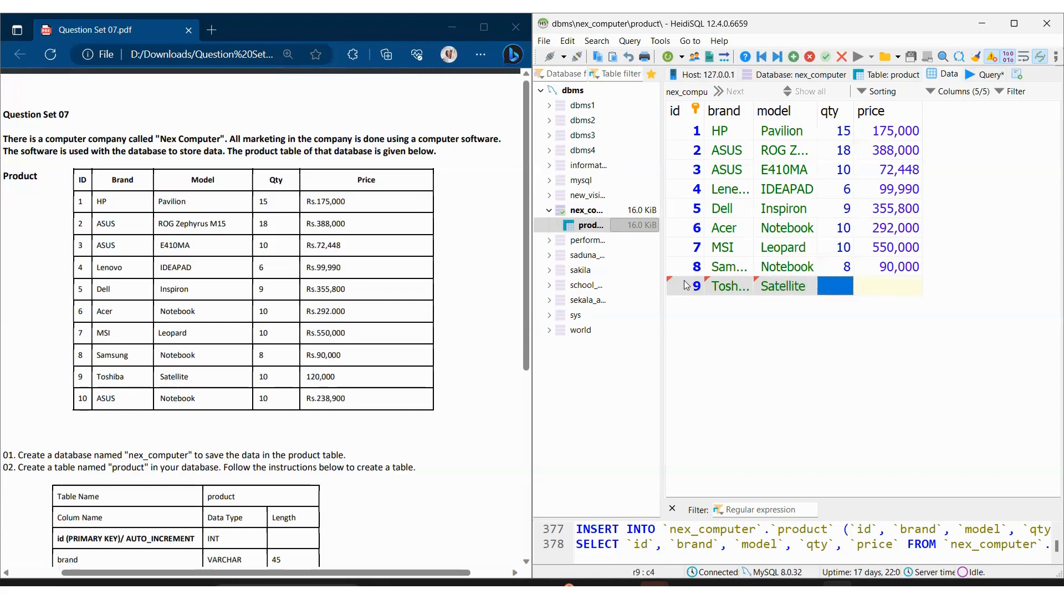
key("F2")
type("10")
key("Tab")
key("F2")
type("120000")
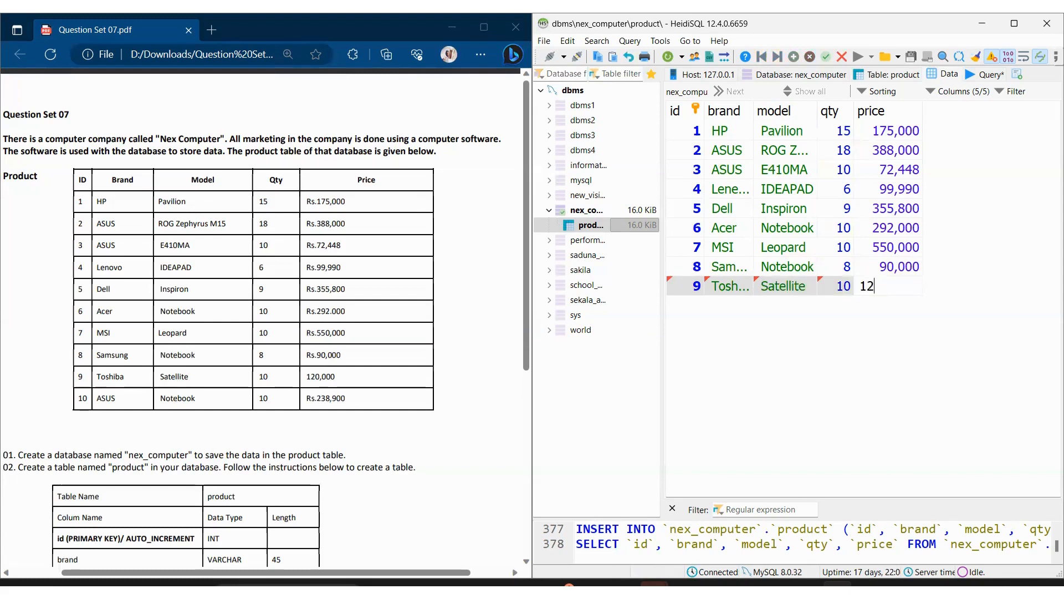
key("Return")
left_click(794, 57)
double_click(678, 304)
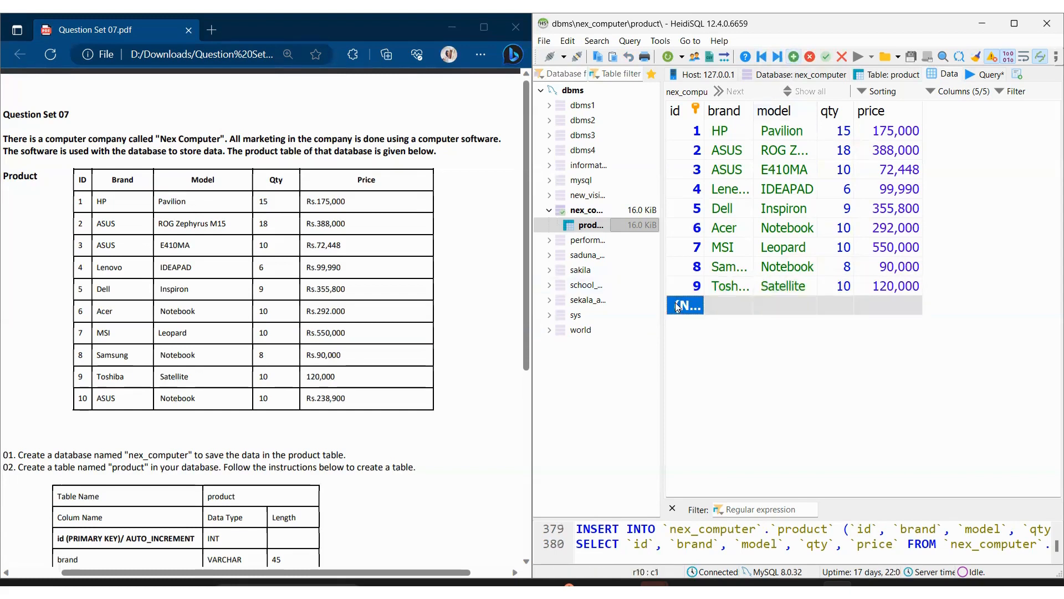
left_click(678, 305)
left_click(794, 57)
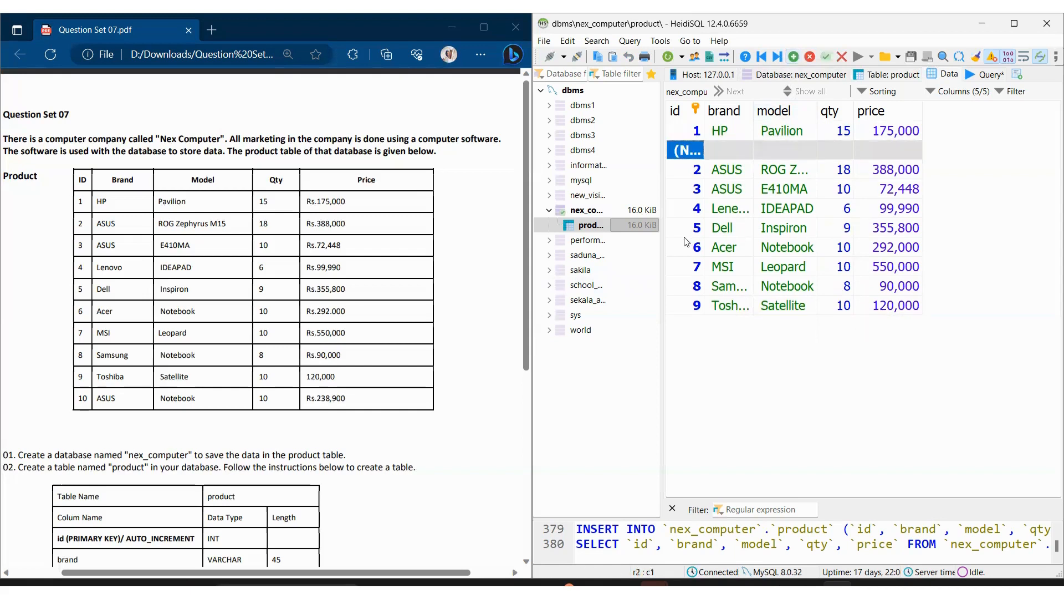
key("ctrl+Delete")
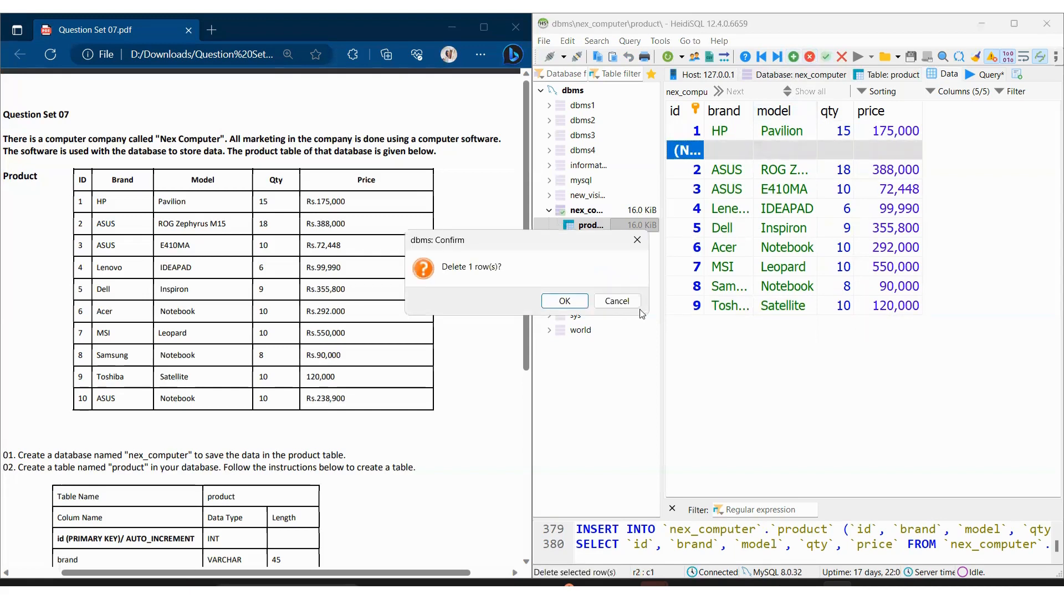
left_click(562, 301)
Step: Add a tenth product row below the Toshiba row with id 10 and brand ASUS
left_click(700, 291)
left_click(793, 57)
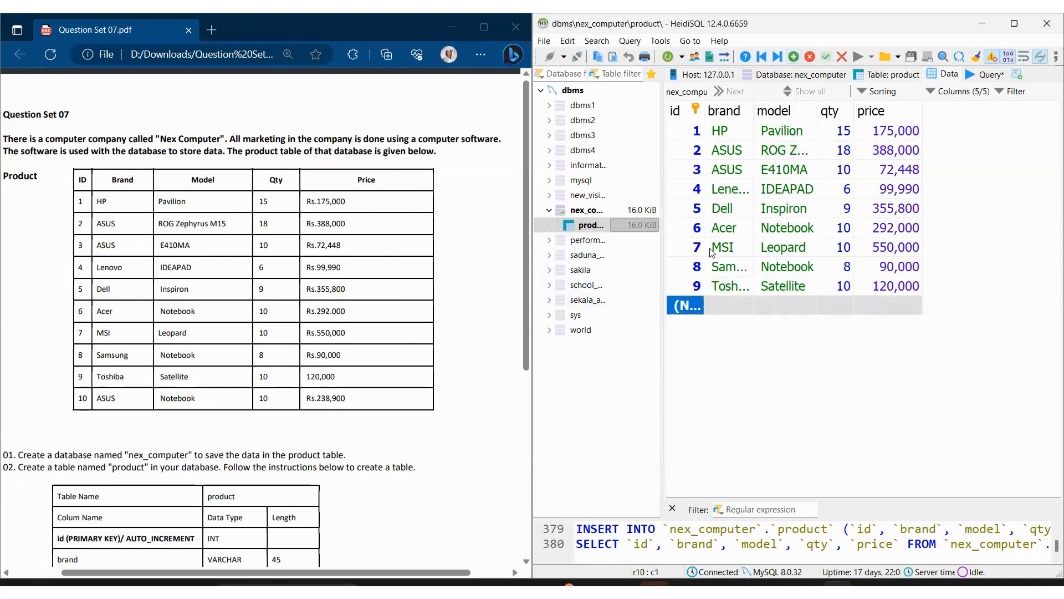
type("10")
key("Tab")
key("a")
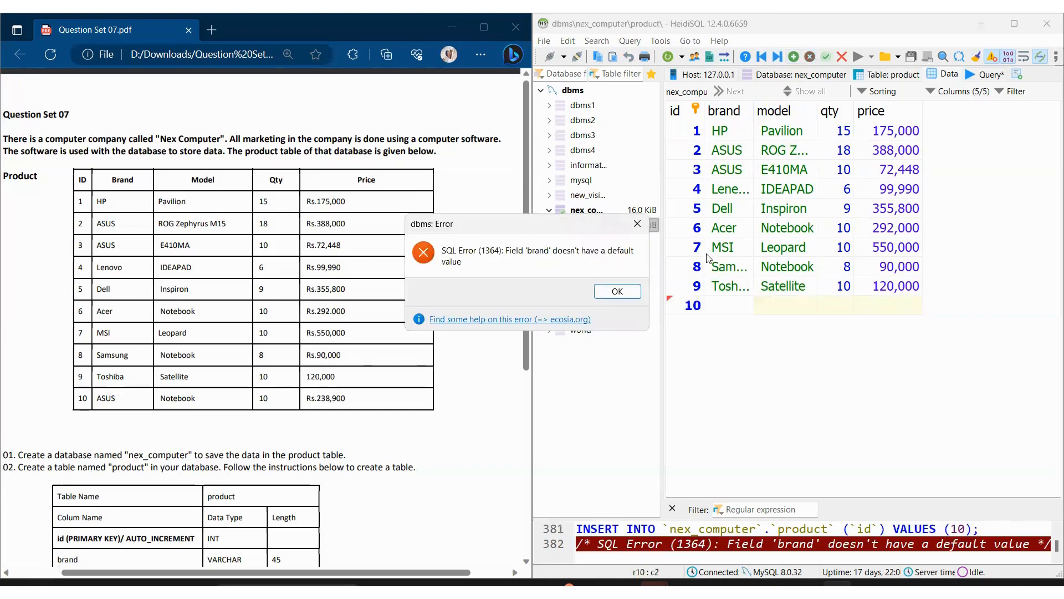
key("Return")
left_click(613, 290)
left_click(745, 310)
type("ASUS")
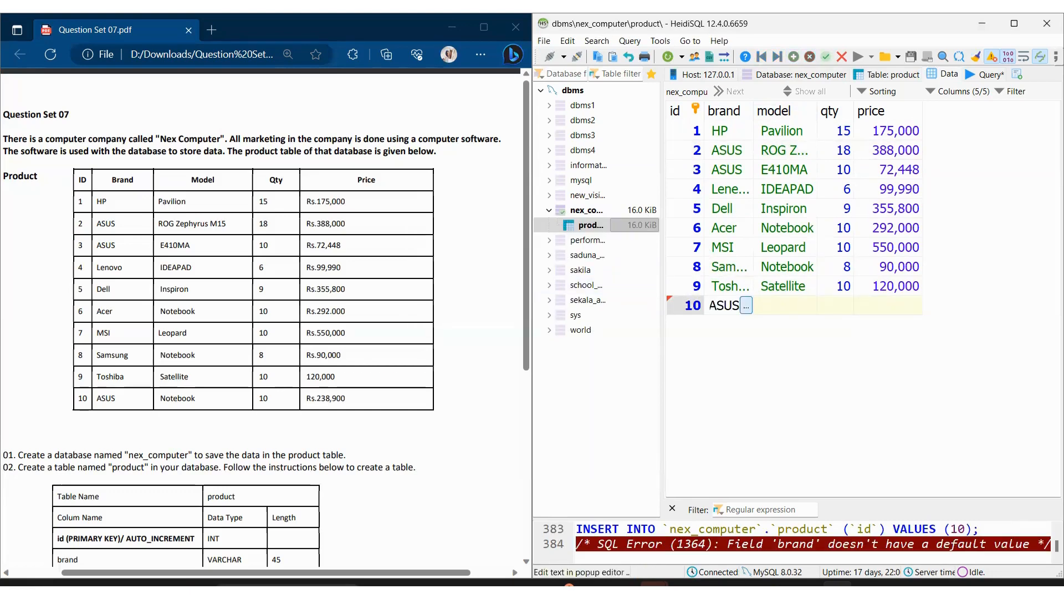
Step: Set the tenth row's model to Notebook, its qty to 10 and its price to 238,900
key("Tab")
type("Notebook")
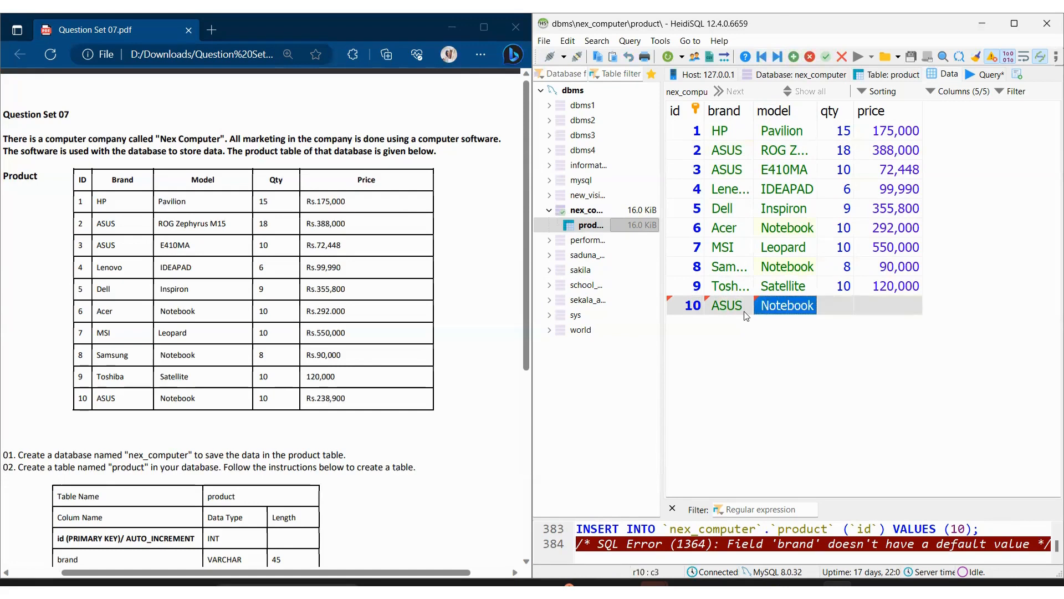
key("Tab")
type("10")
key("Tab")
type("238")
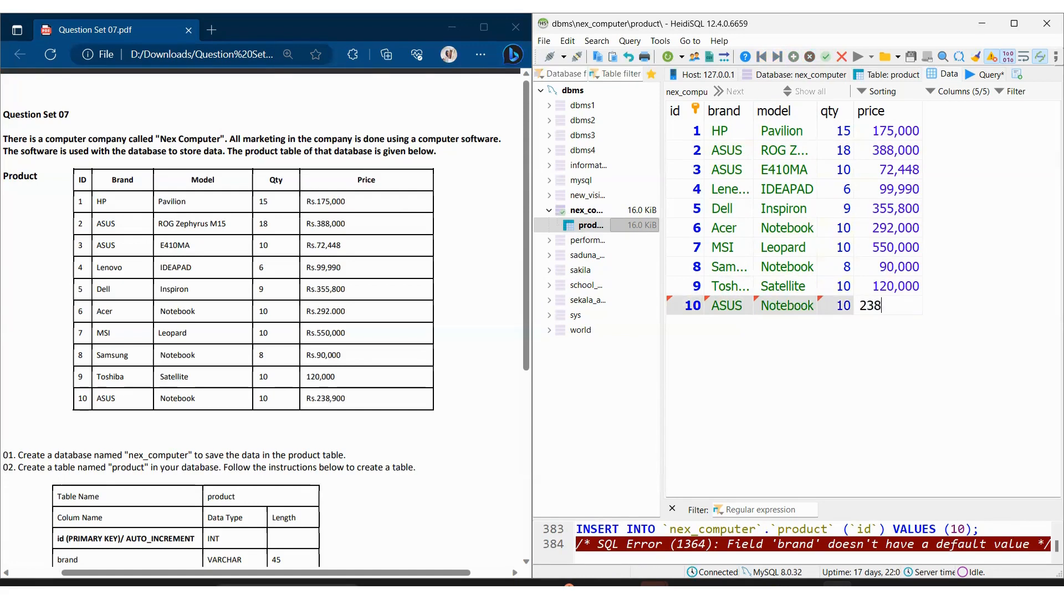
type("9000")
key("BackSpace")
key("Return")
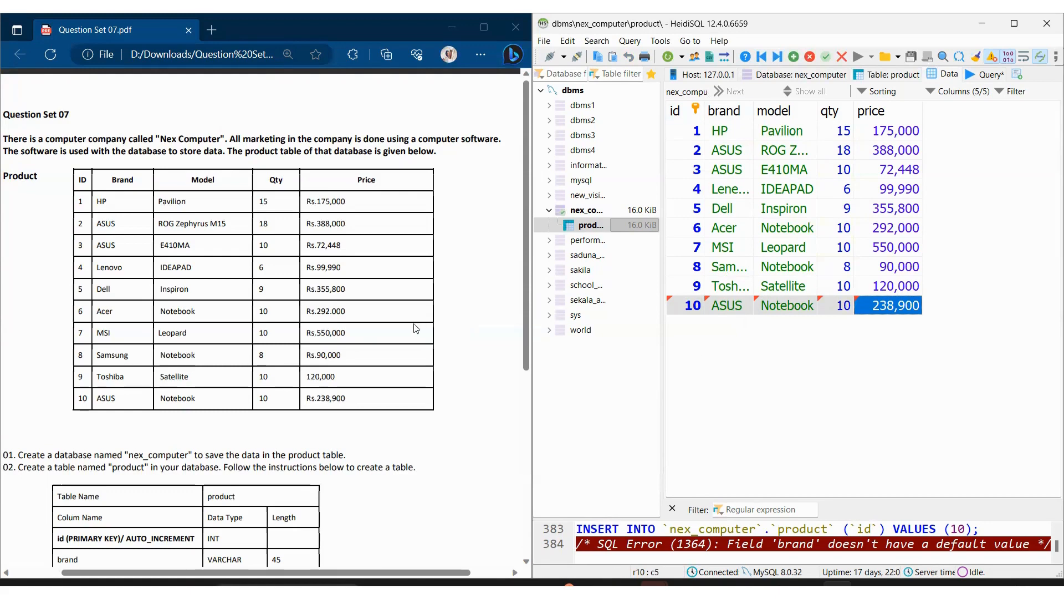
Step: Read tasks 04 and 05 in the question set and clear the old statement from the query editor
scroll(417, 328, "down", 4)
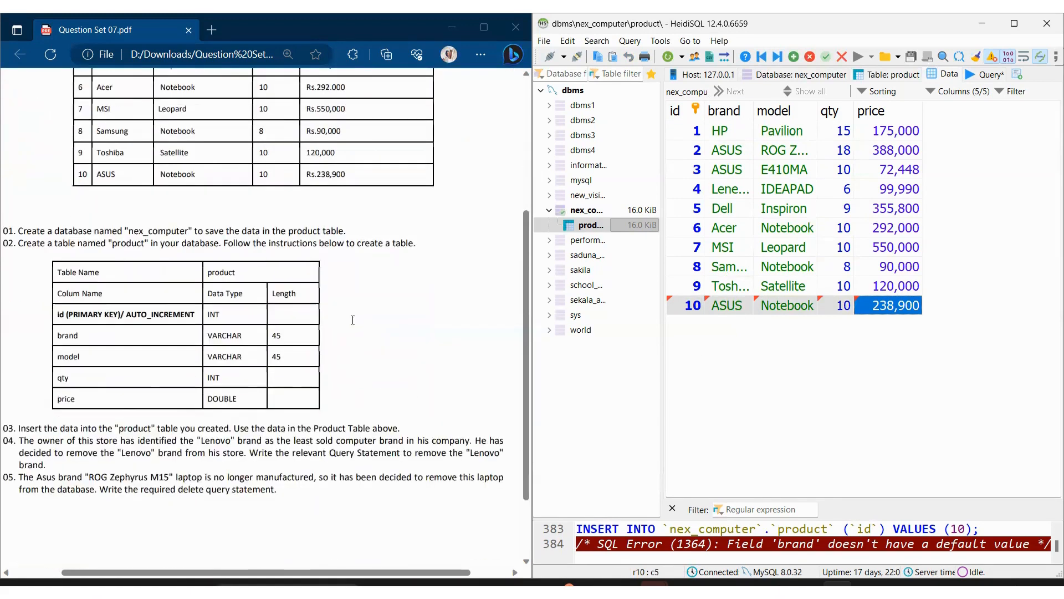
scroll(352, 320, "down", 1)
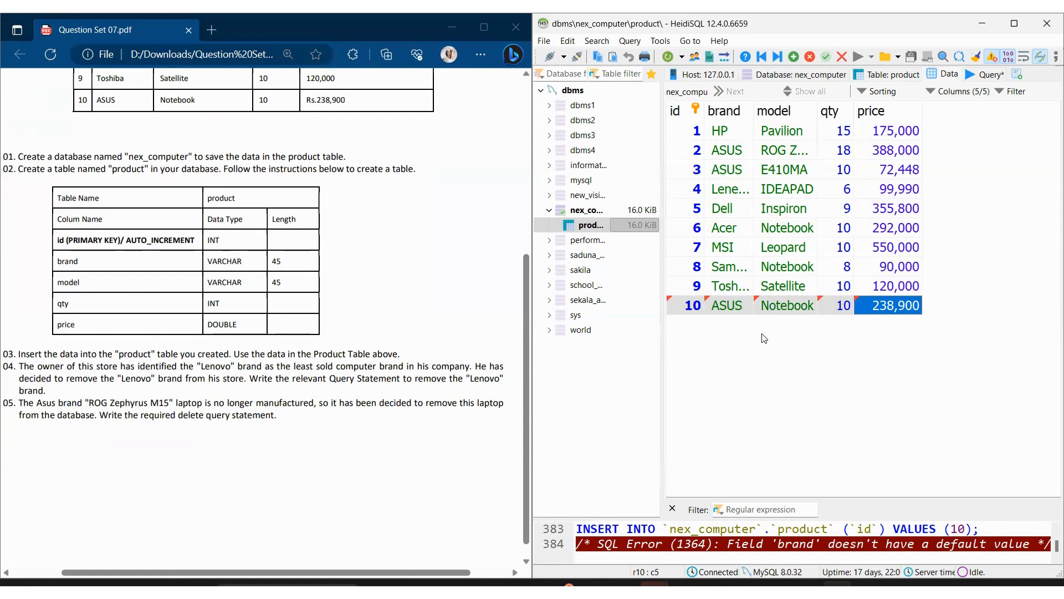
left_click(986, 75)
key("ctrl+a")
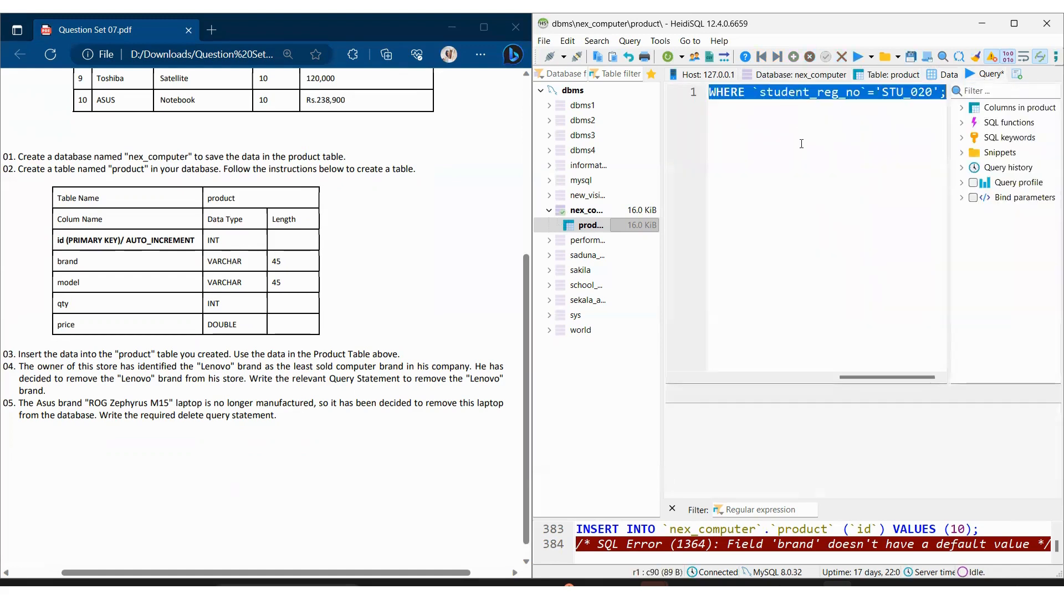
key("Delete")
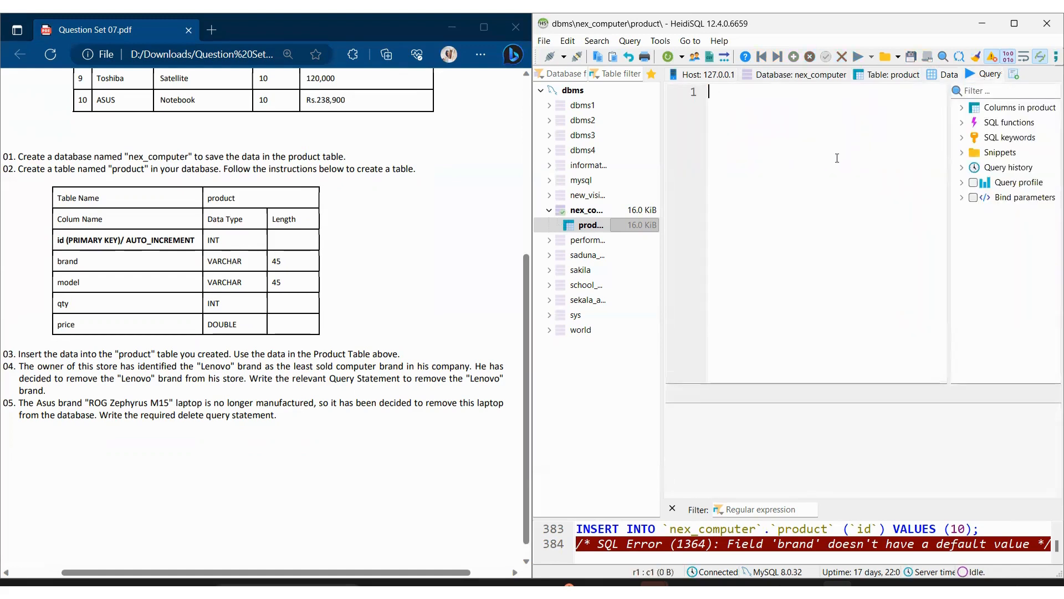
Step: Begin the removal query with DELETE FROM nex_computer.product
type("DELETE FROM")
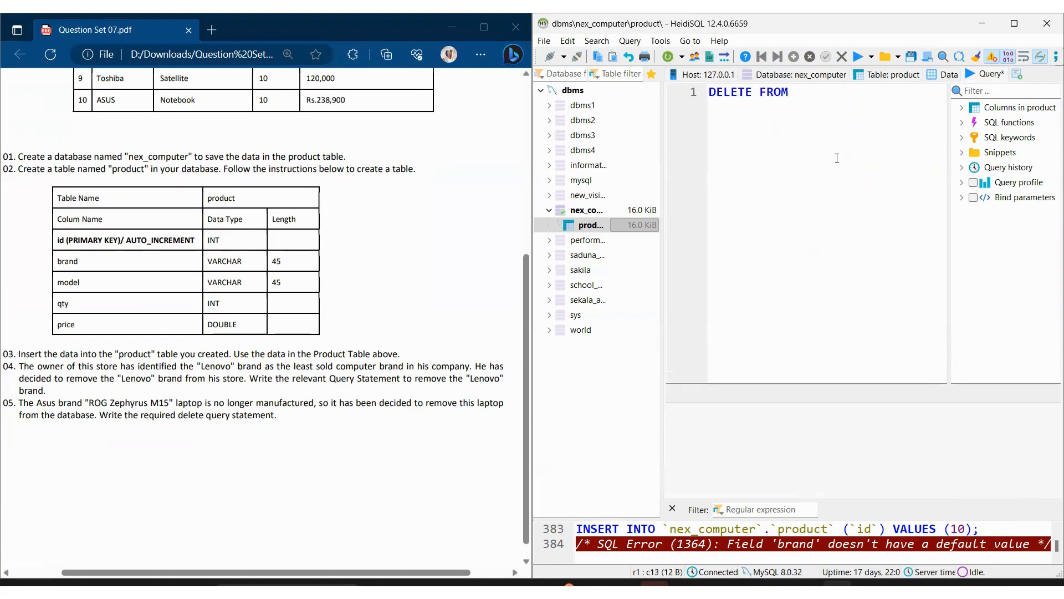
scroll(365, 147, "up", 3)
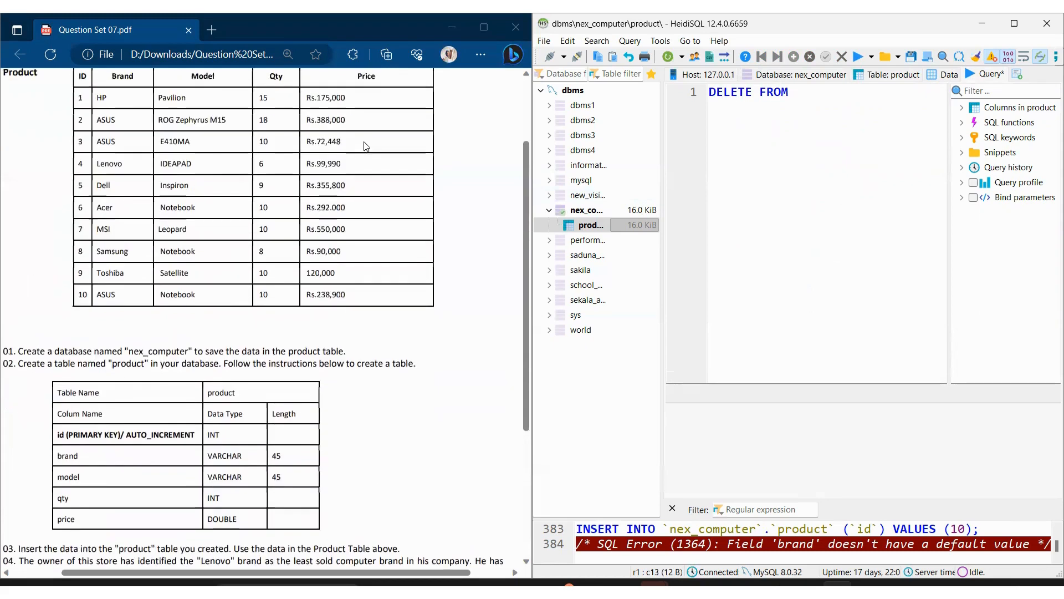
scroll(366, 147, "down", 5)
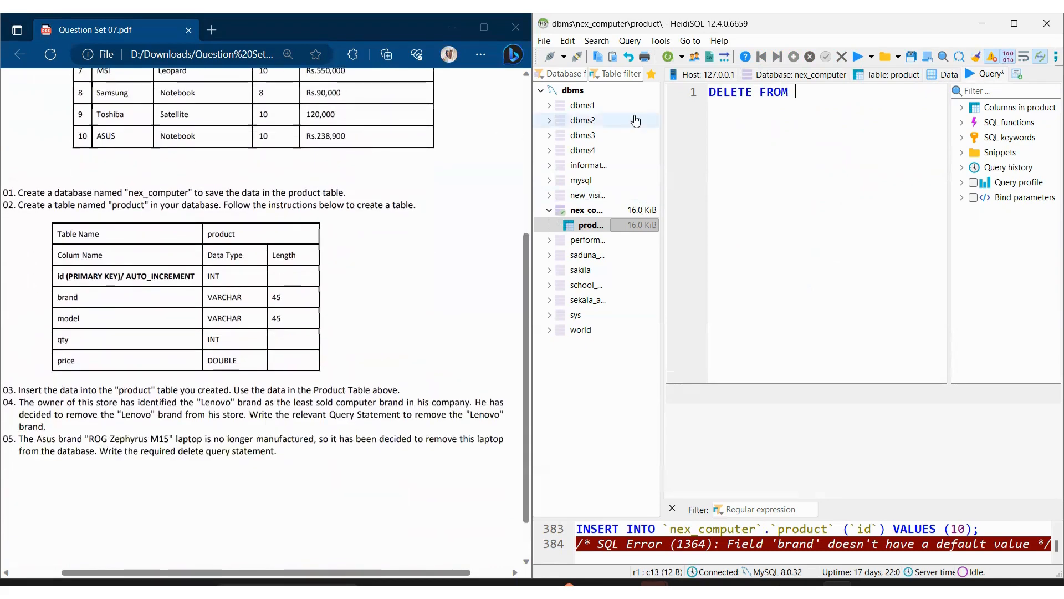
type("``")
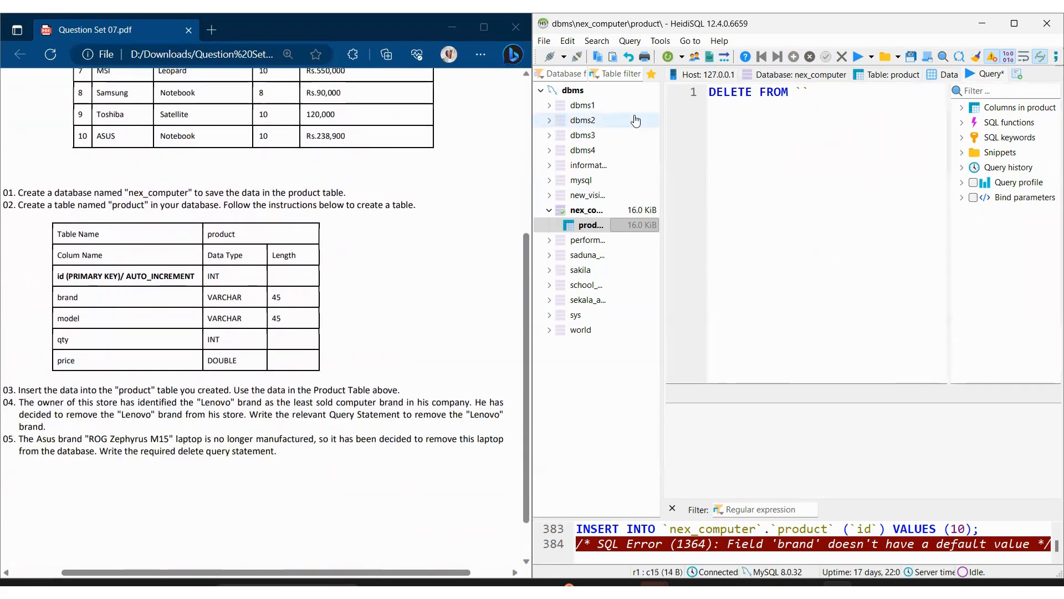
type("nex_computer.")
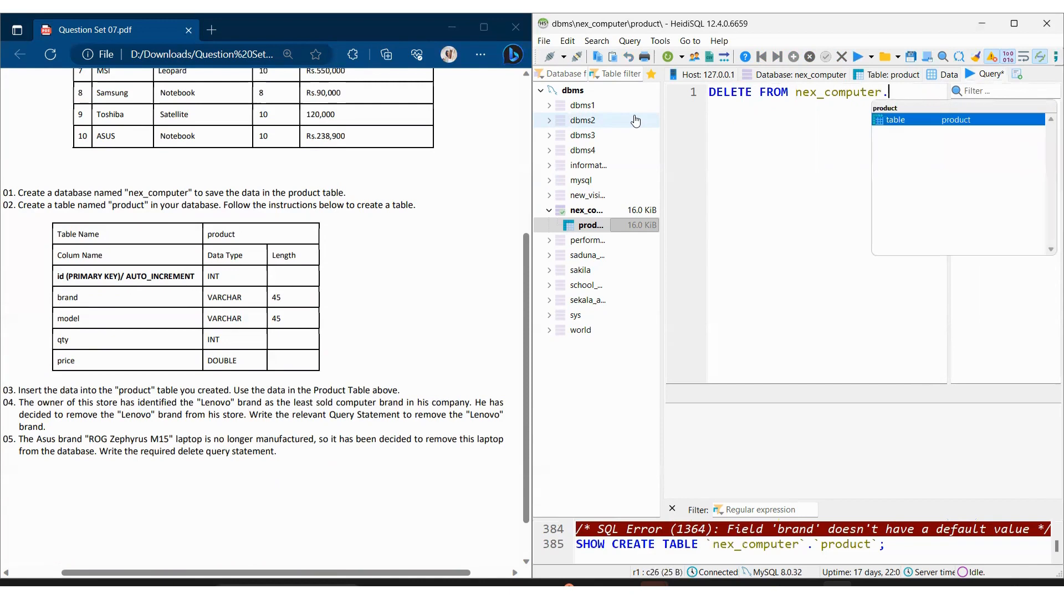
key("Return")
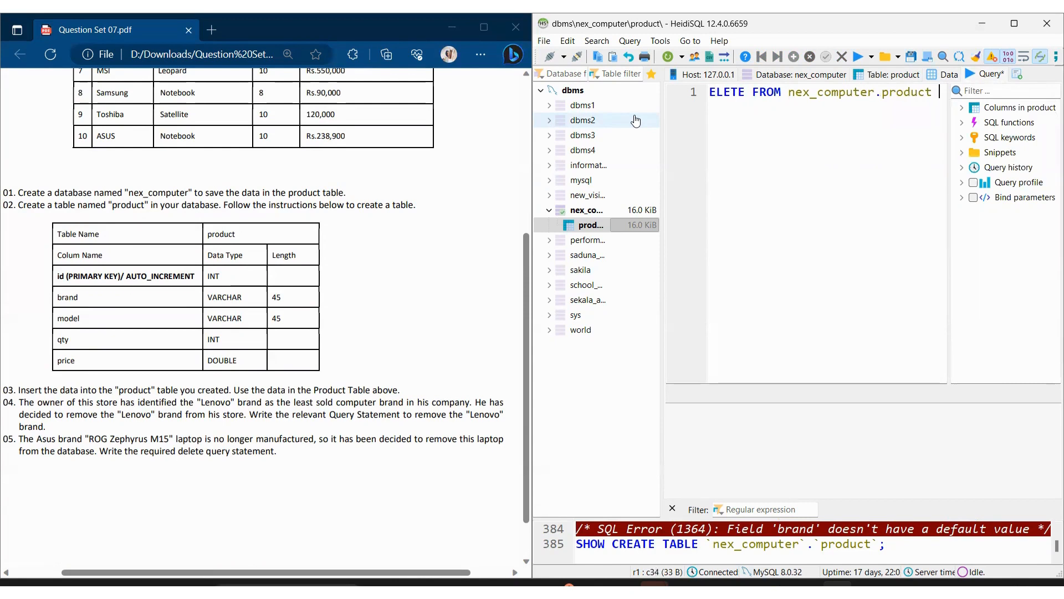
Step: Complete the delete statement with the condition WHERE `brand`='Lenevo';
type("WHERE")
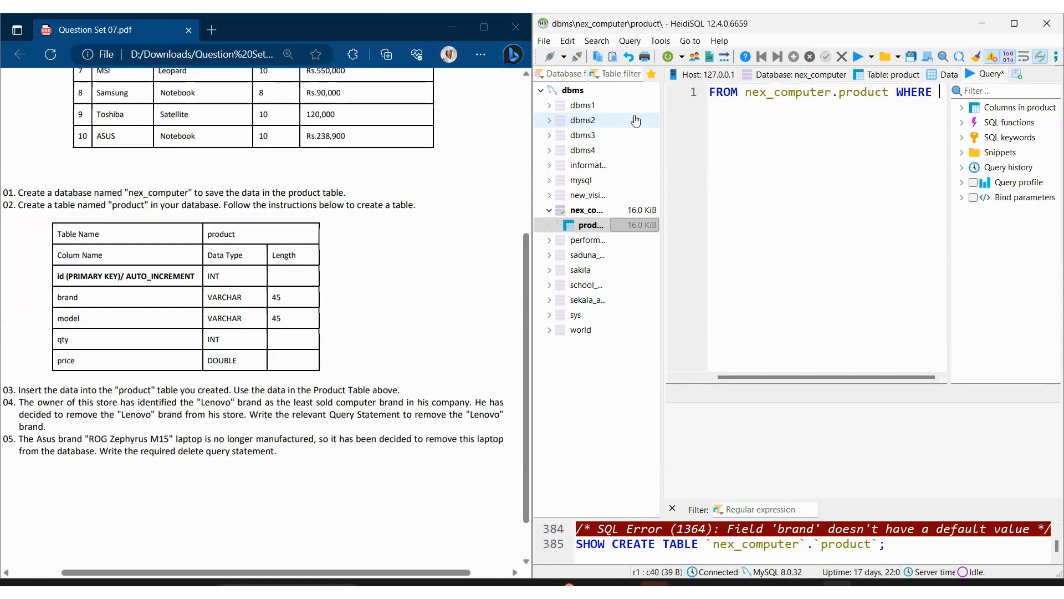
scroll(273, 210, "up", 4)
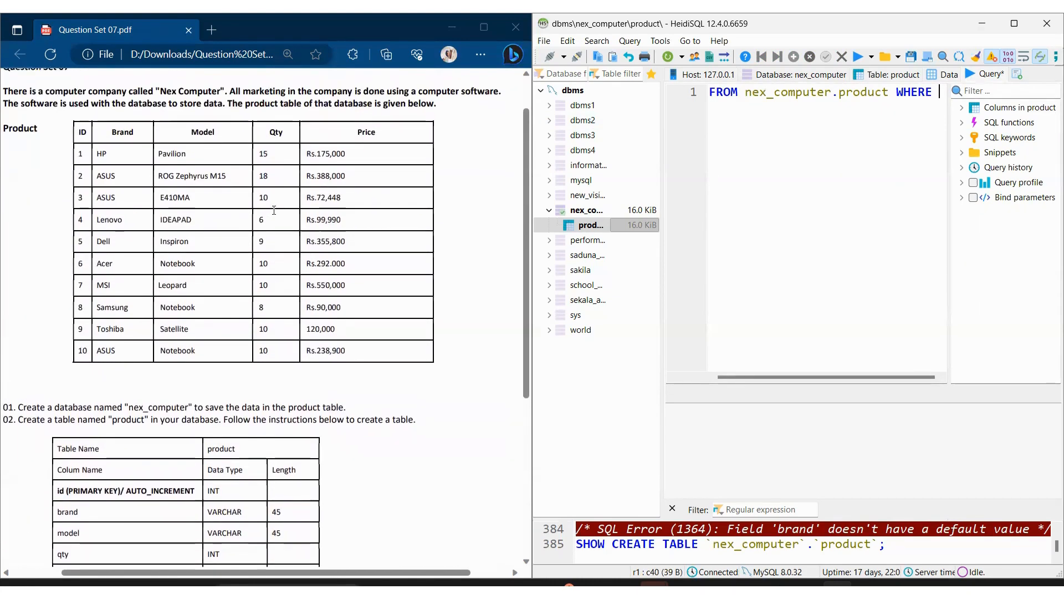
scroll(274, 210, "down", 2)
scroll(273, 210, "down", 1)
type("`")
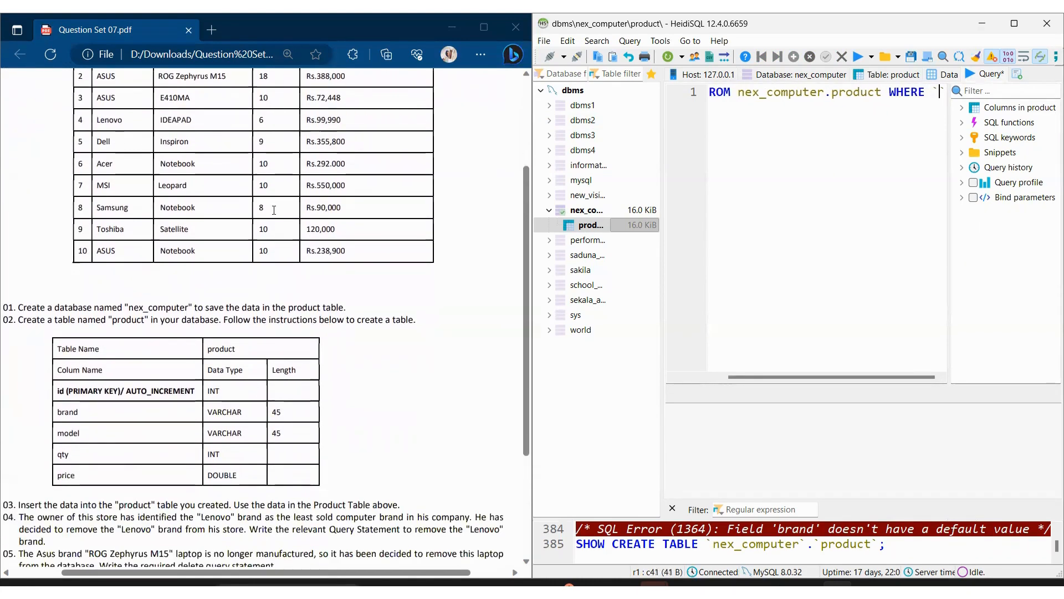
type("brand")
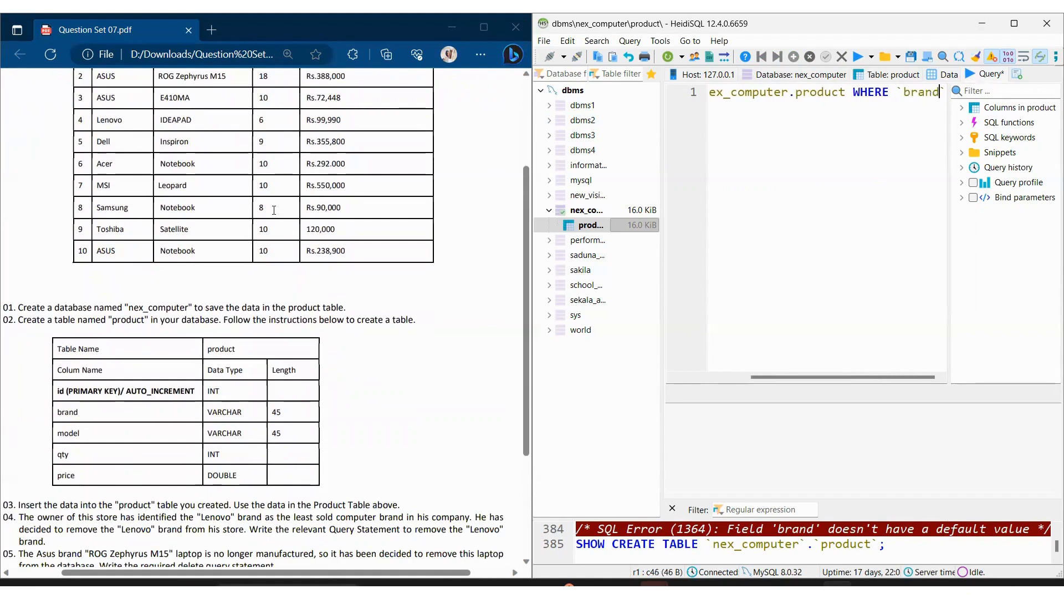
type("`=")
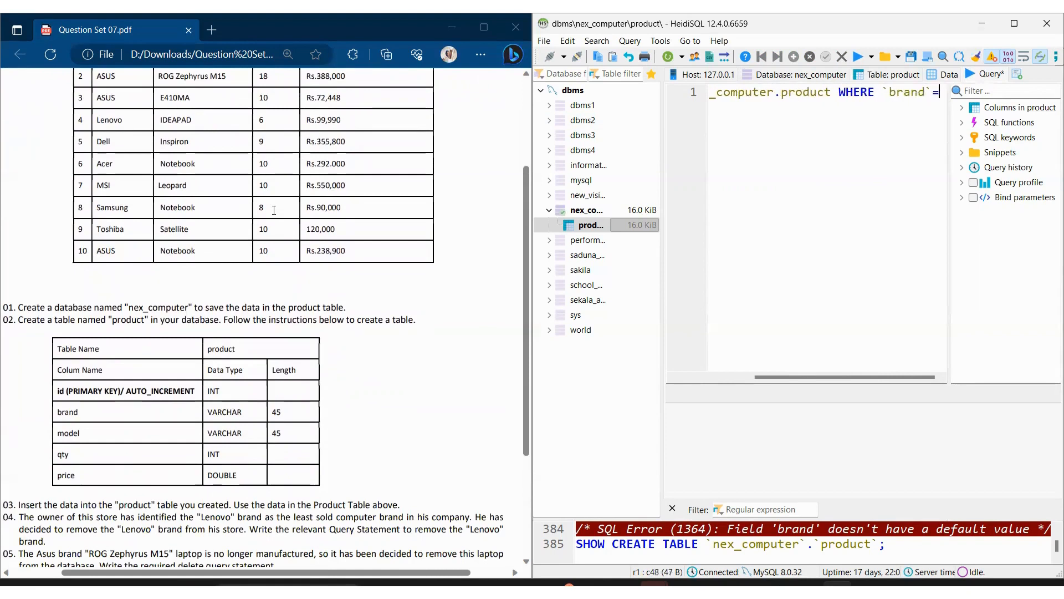
type("'Lenevo'")
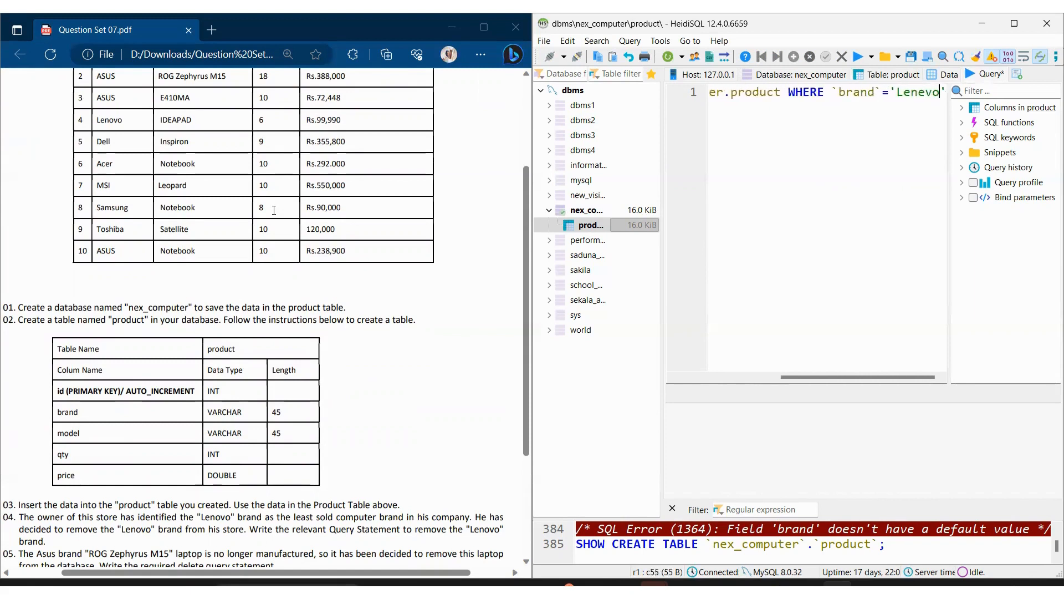
type(";")
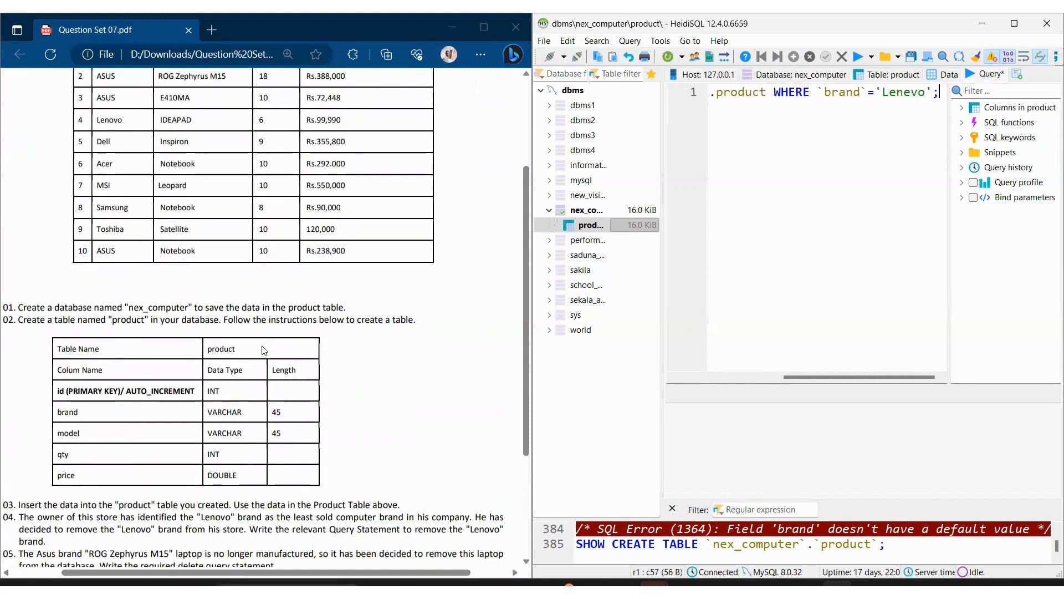
left_click_drag(847, 377, 811, 381)
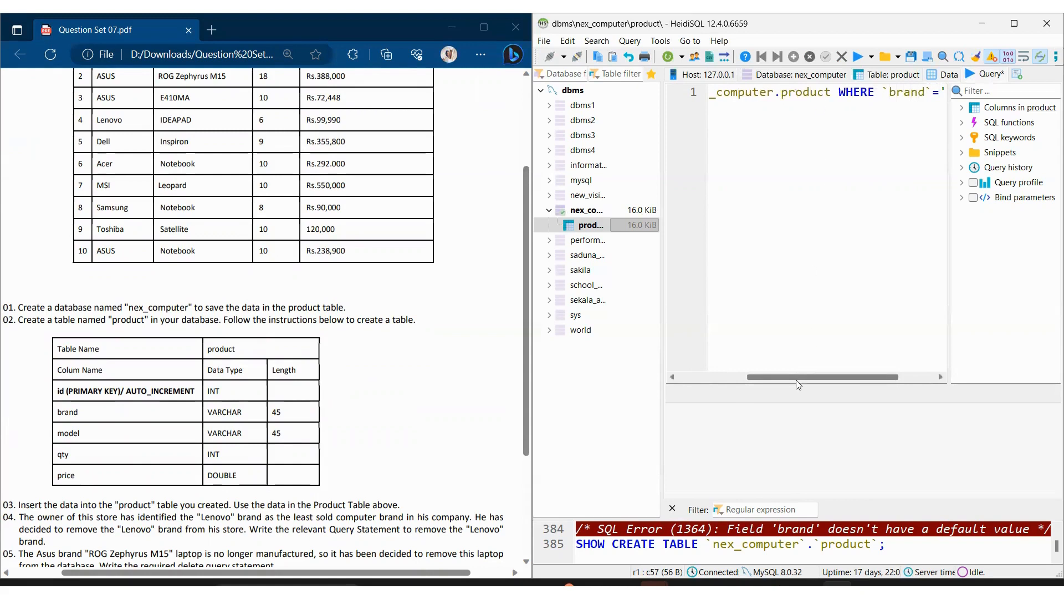
Step: Enter 'Lenevo'; as the brand value in the WHERE condition and execute the DELETE statement
type("Lenevo';")
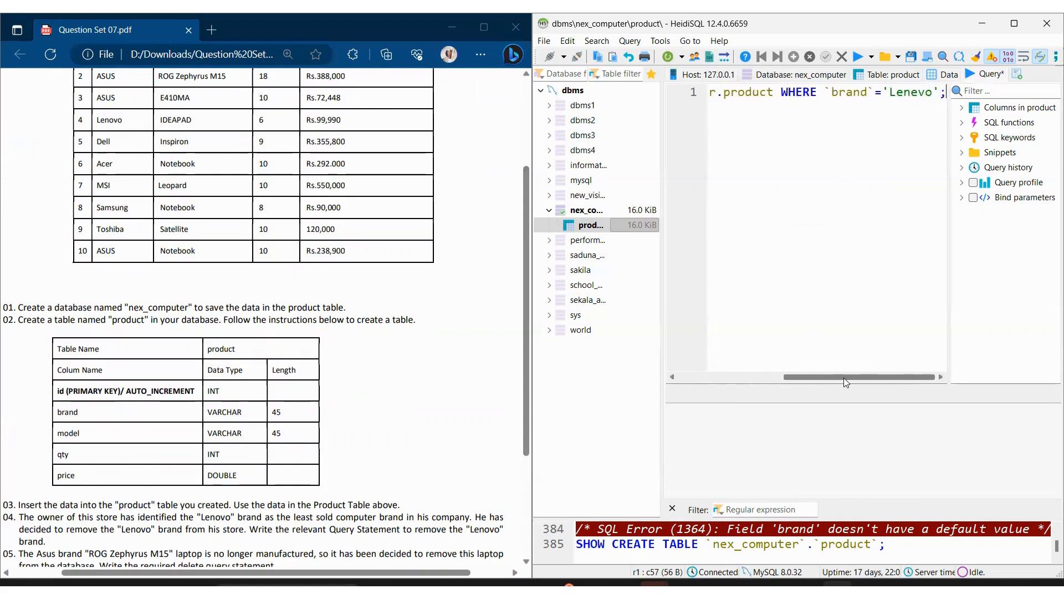
left_click(859, 60)
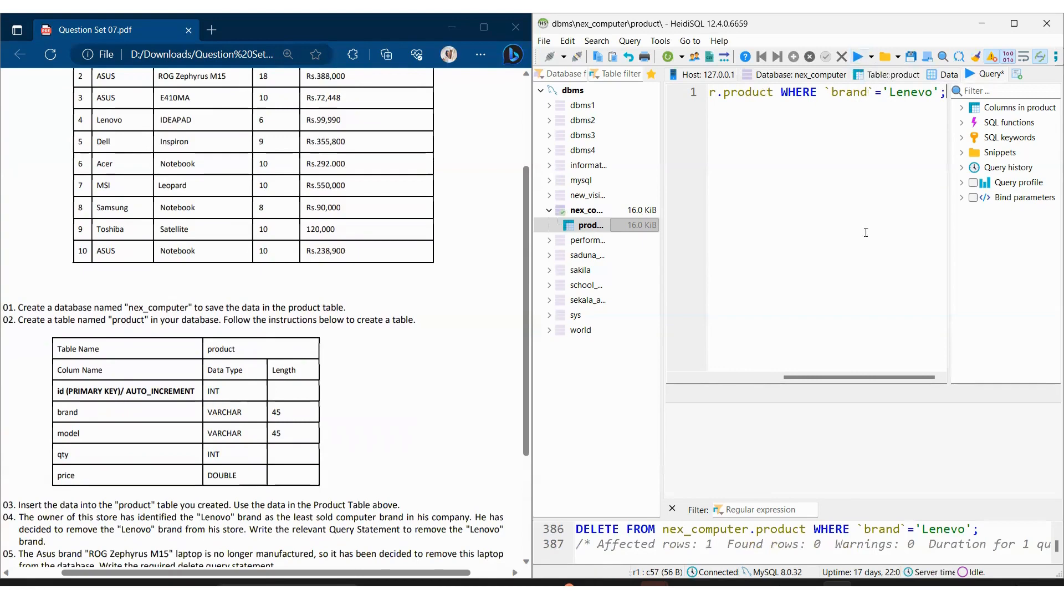
Step: Show the product table's data and refresh it to check the removal of the IDEAPAD row
left_click_drag(829, 374, 778, 337)
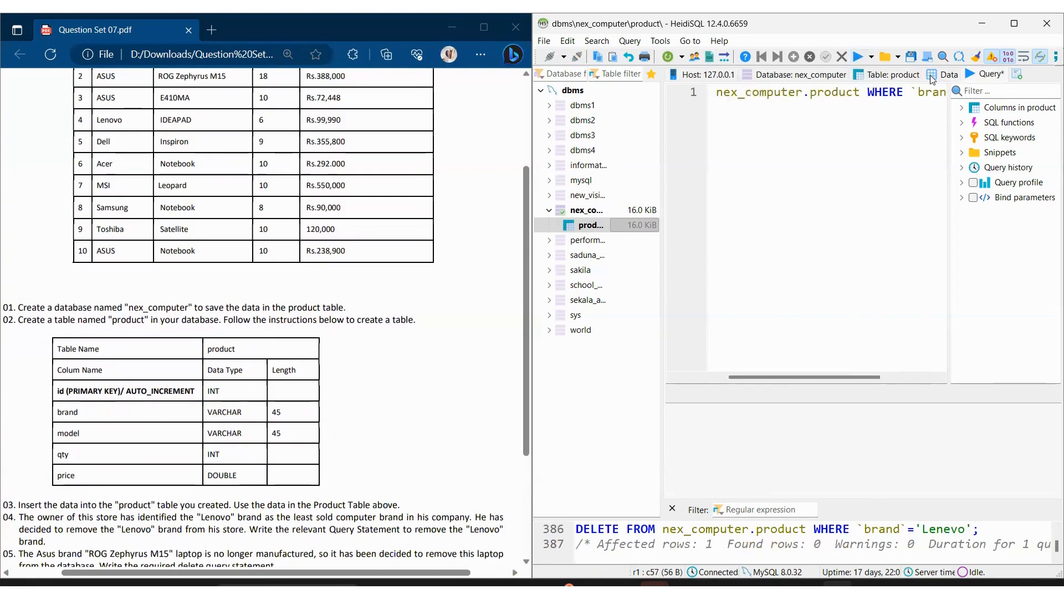
left_click(943, 74)
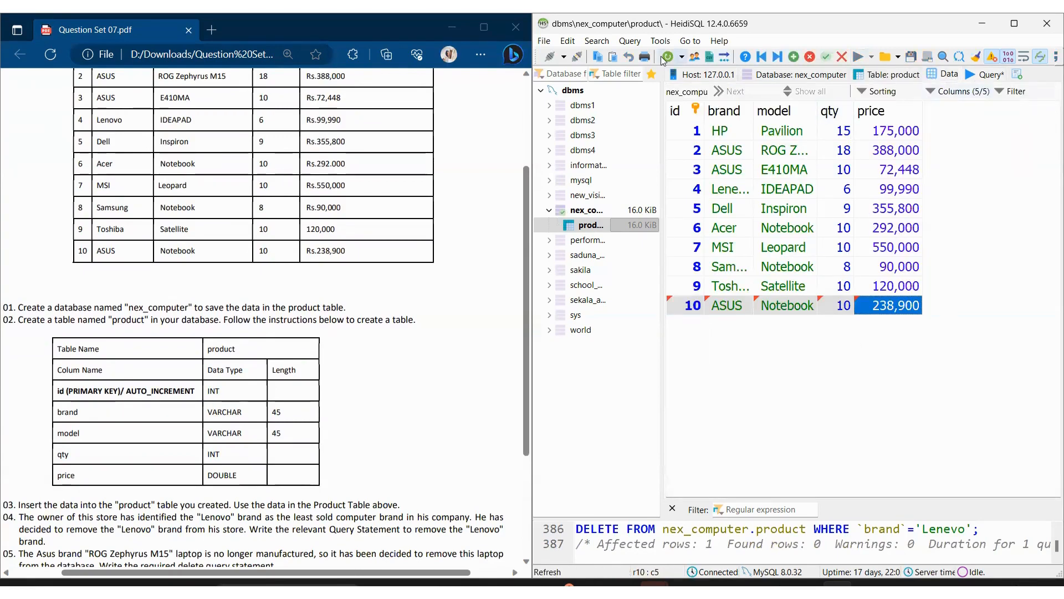
left_click(762, 190)
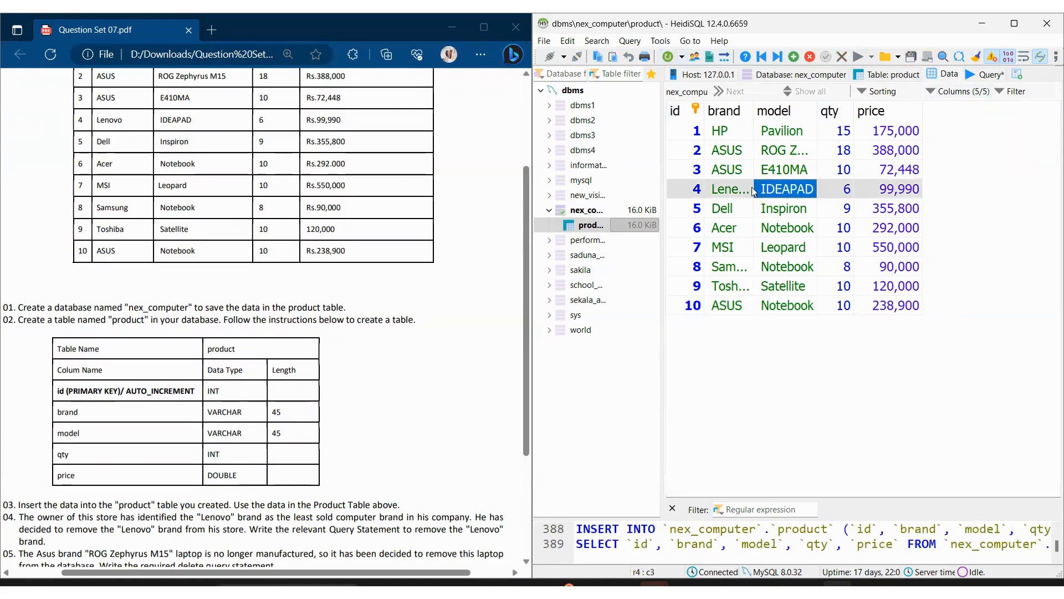
left_click(670, 57)
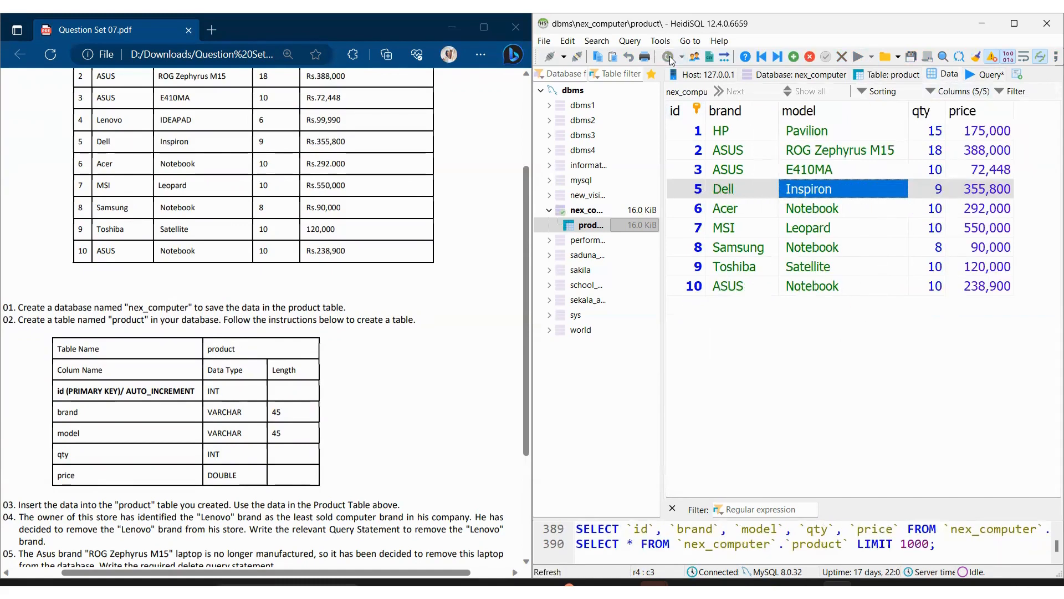
left_click(824, 314)
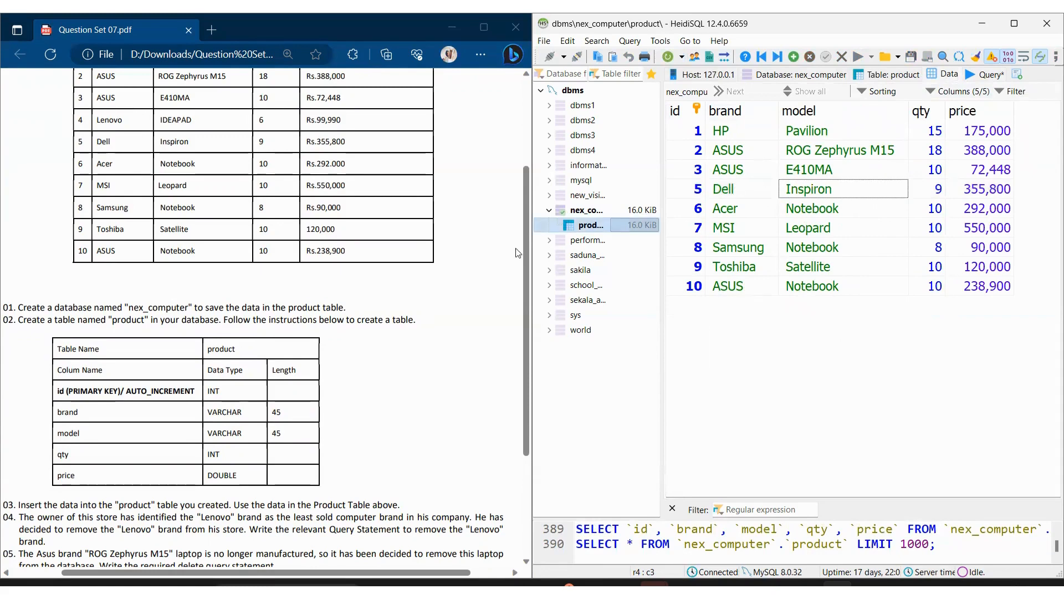
Step: Read task 05 and examine the ASUS rows in the product data and the question set against the current query
scroll(88, 338, "down", 3)
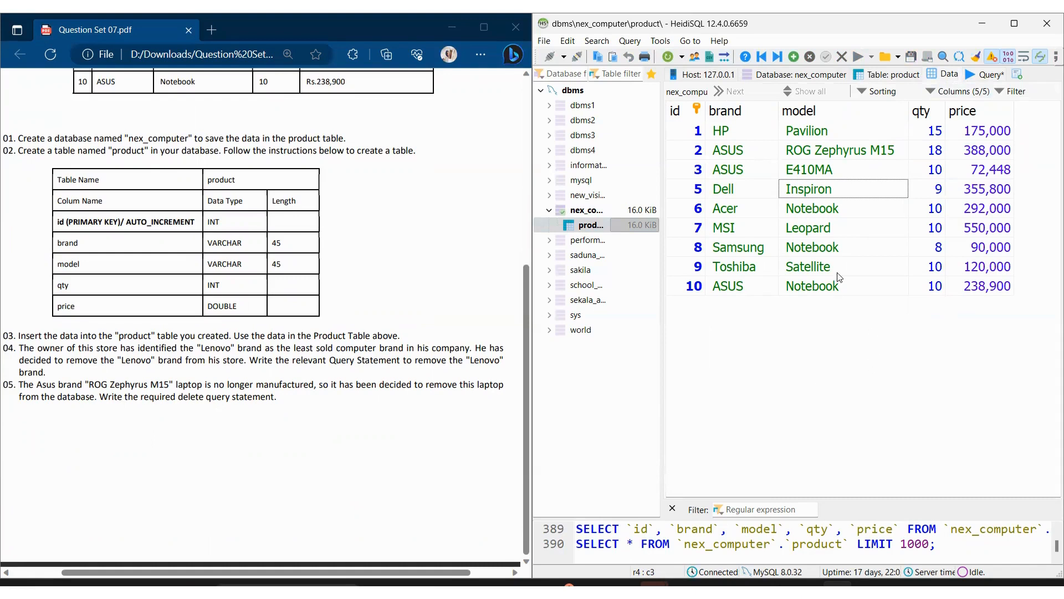
left_click(840, 152)
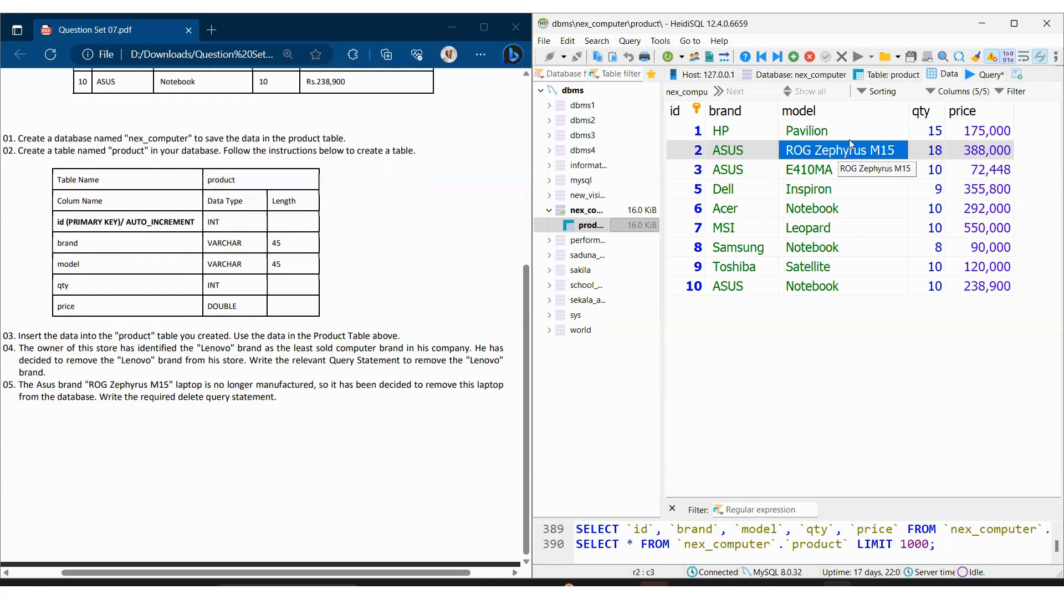
left_click(990, 75)
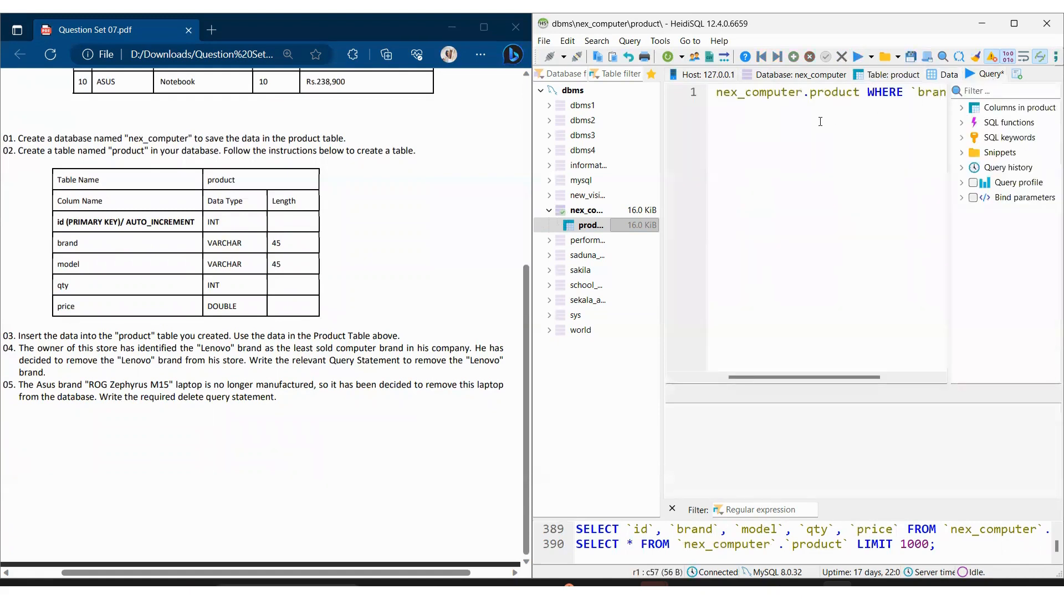
left_click_drag(772, 378, 850, 371)
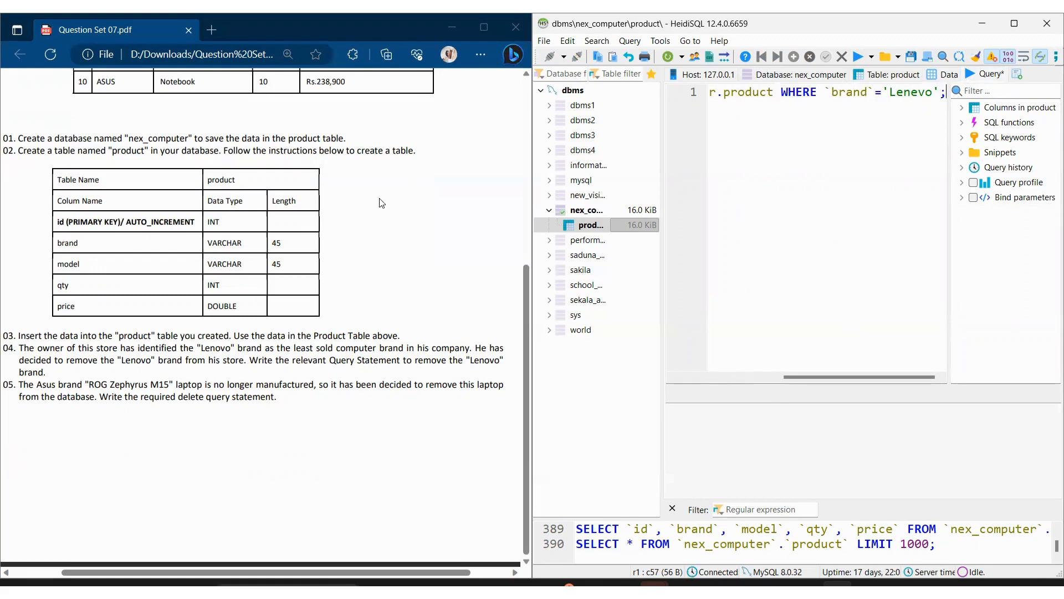
scroll(381, 203, "up", 5)
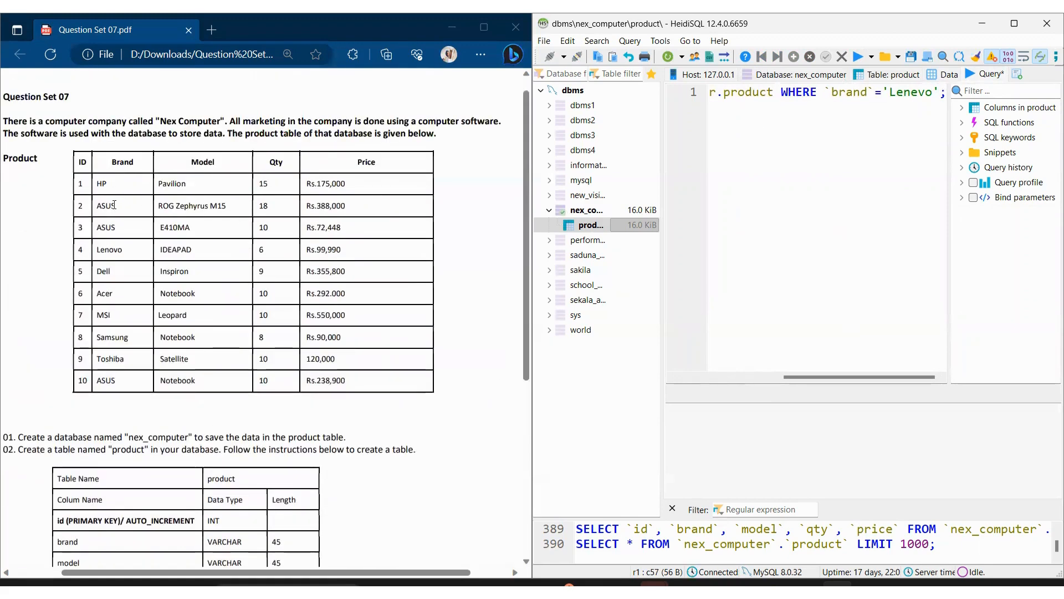
left_click_drag(115, 205, 102, 228)
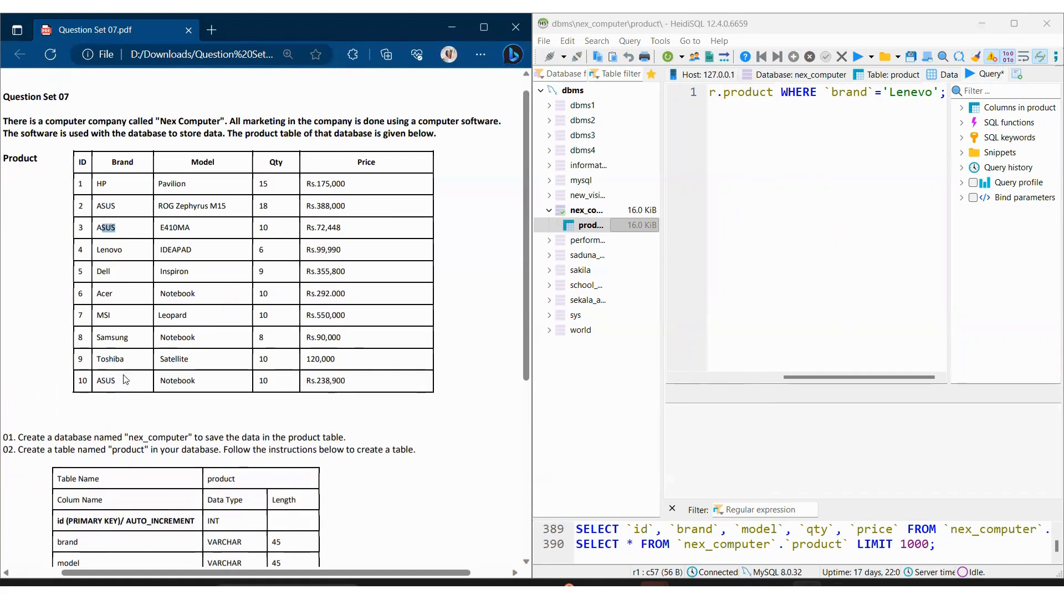
scroll(126, 380, "down", 1)
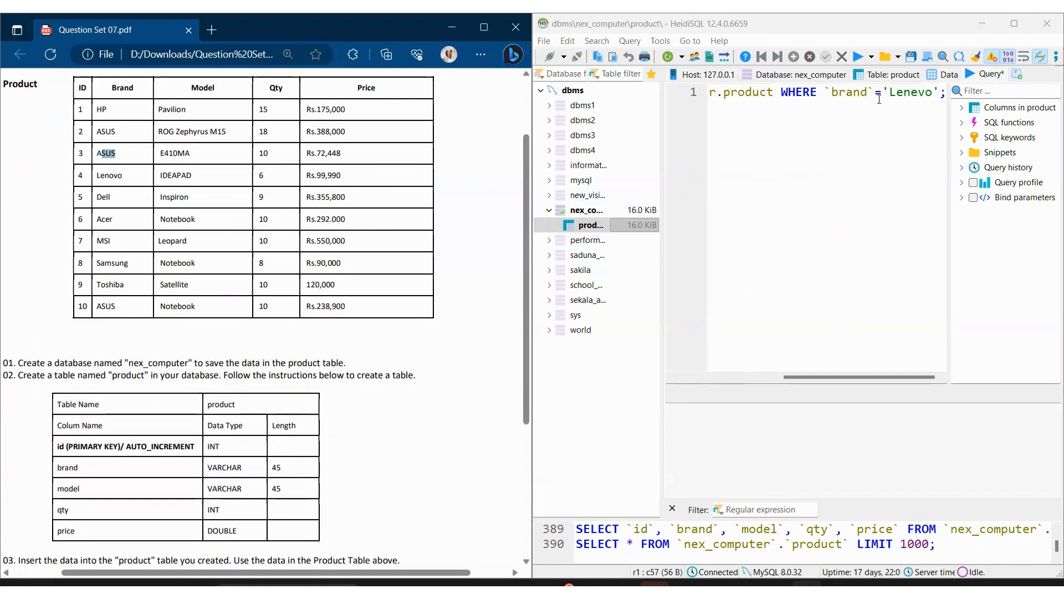
Step: Replace the brand value in the DELETE statement's WHERE condition with ASUS
left_click(931, 93)
key("BackSpace")
key("BackSpace")
key("BackSpace")
key("BackSpace")
key("BackSpace")
key("BackSpace")
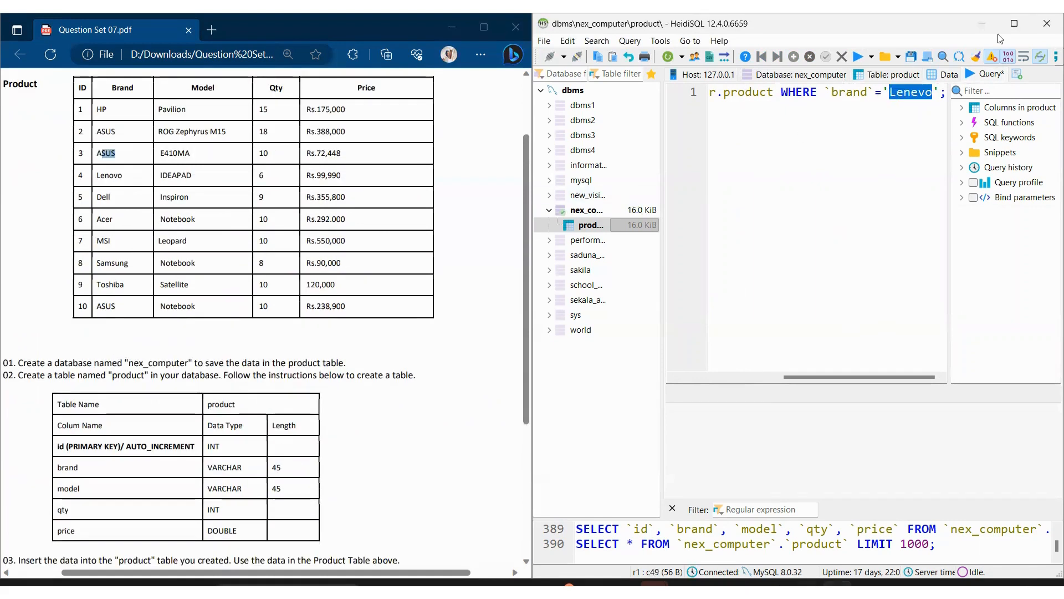
type("ASUS")
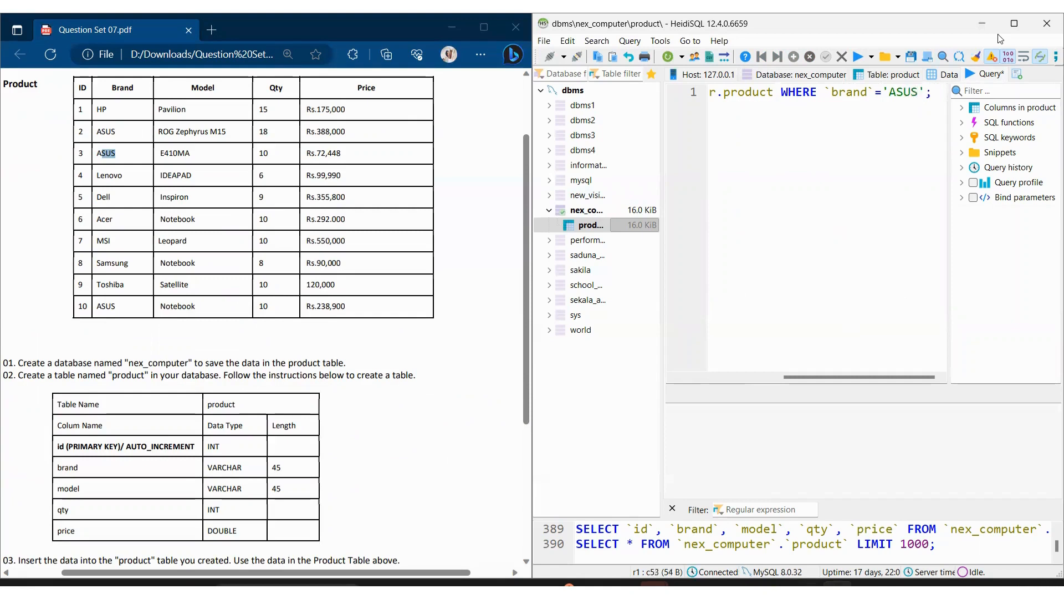
Step: Extend the WHERE condition with AND `model`= before the closing semicolon
key("Right")
type("AND")
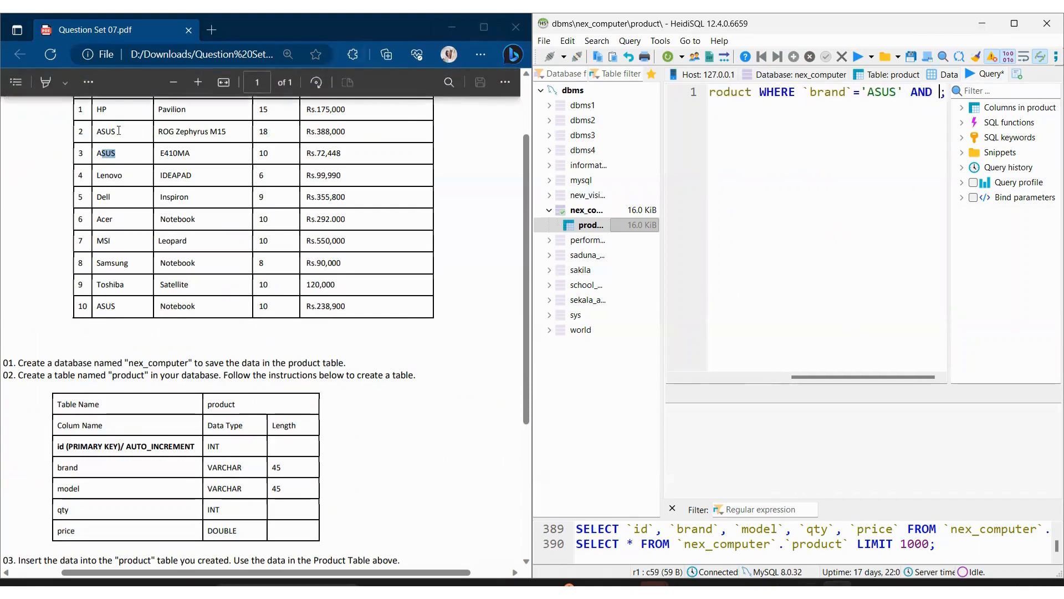
scroll(184, 147, "up", 2)
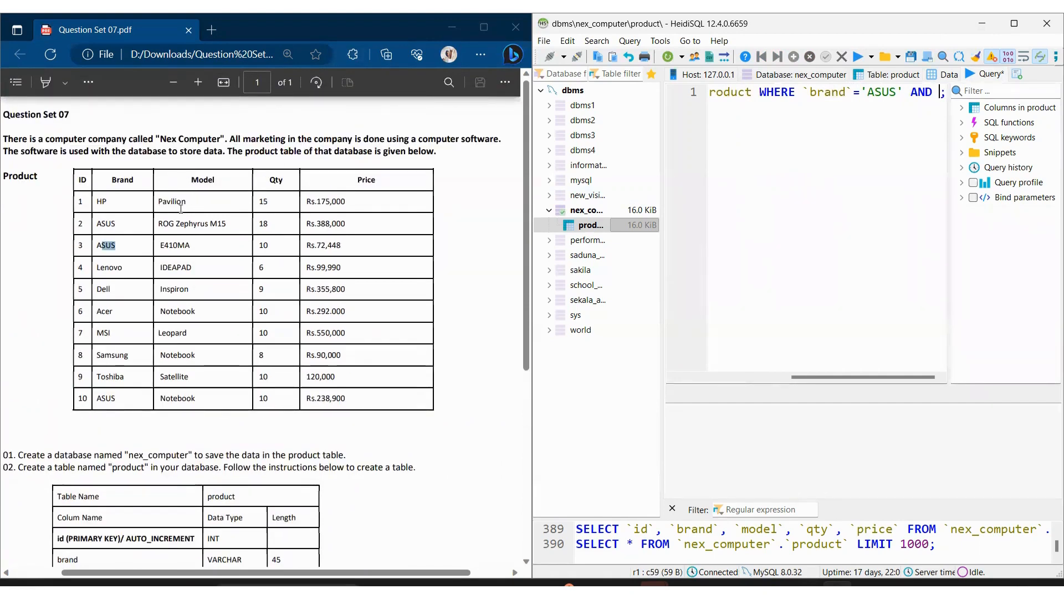
type("`model")
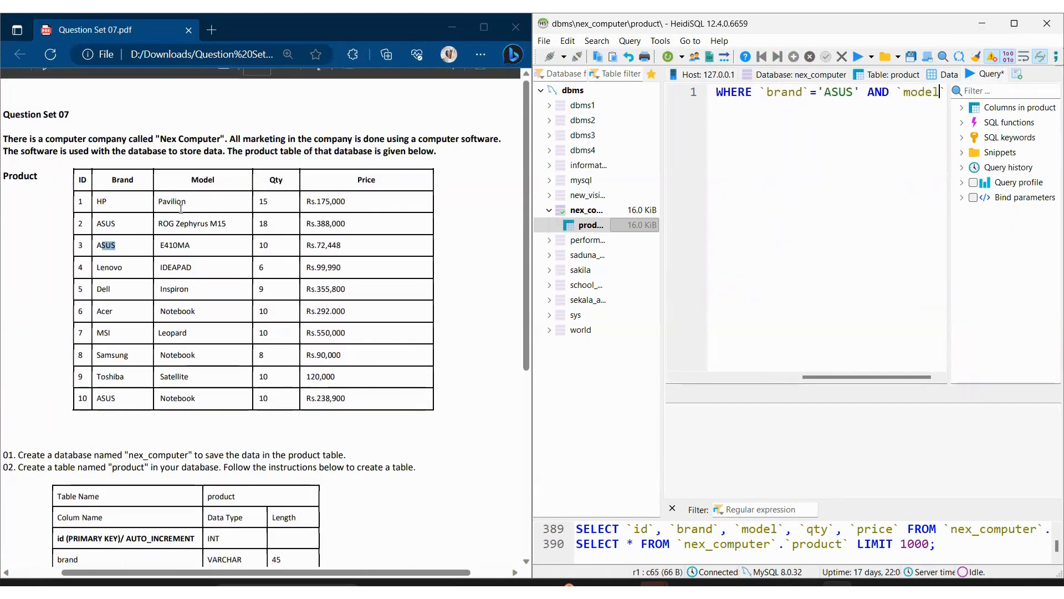
type("`=;")
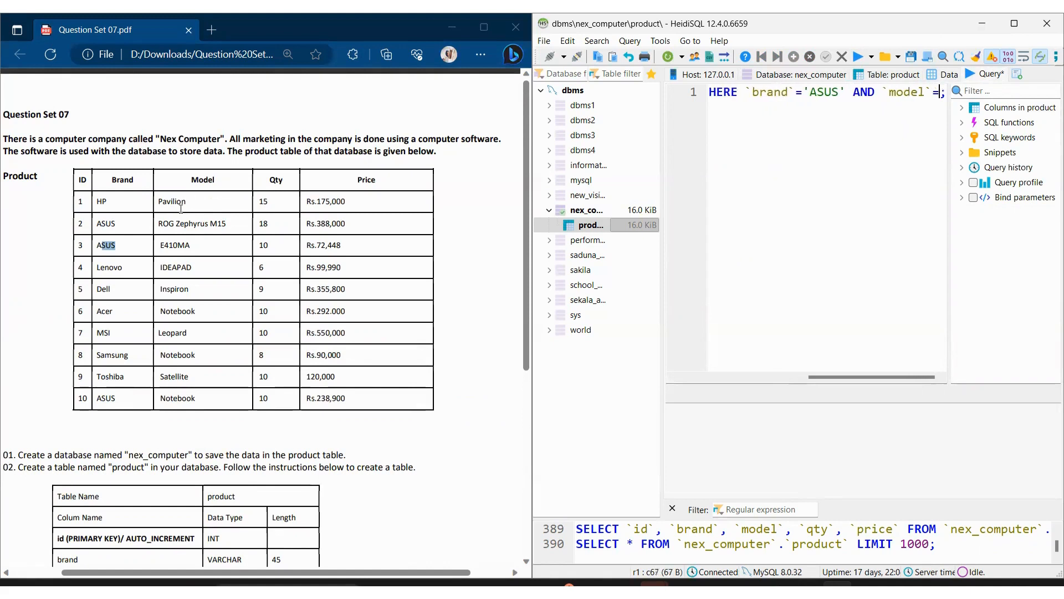
Step: Copy ROG Zephyrus M15 from the question set's product table and insert it as the quoted model value
left_click(161, 223)
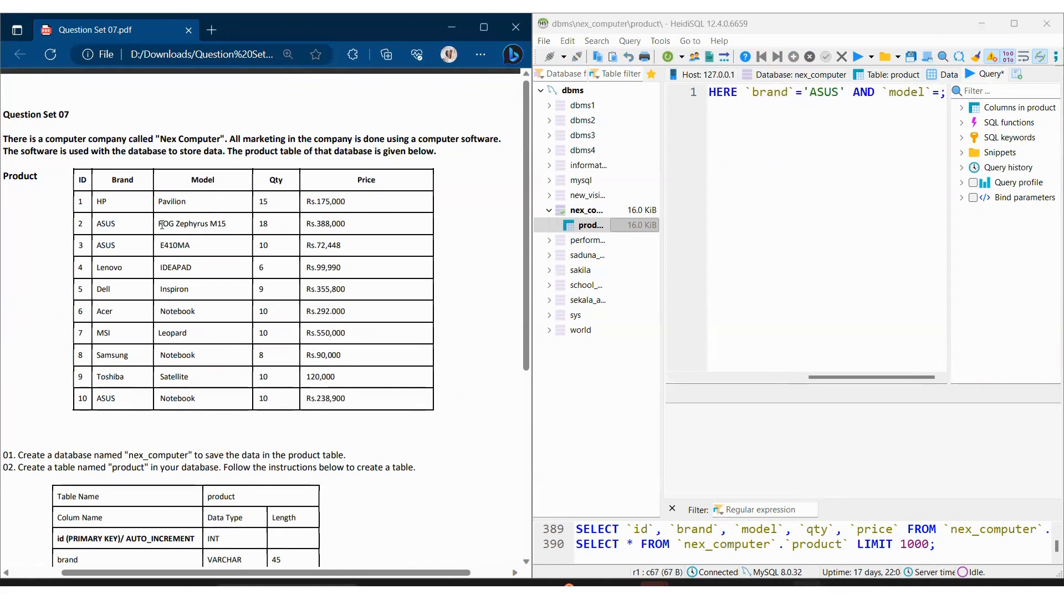
left_click_drag(160, 224, 229, 225)
key("ctrl+c")
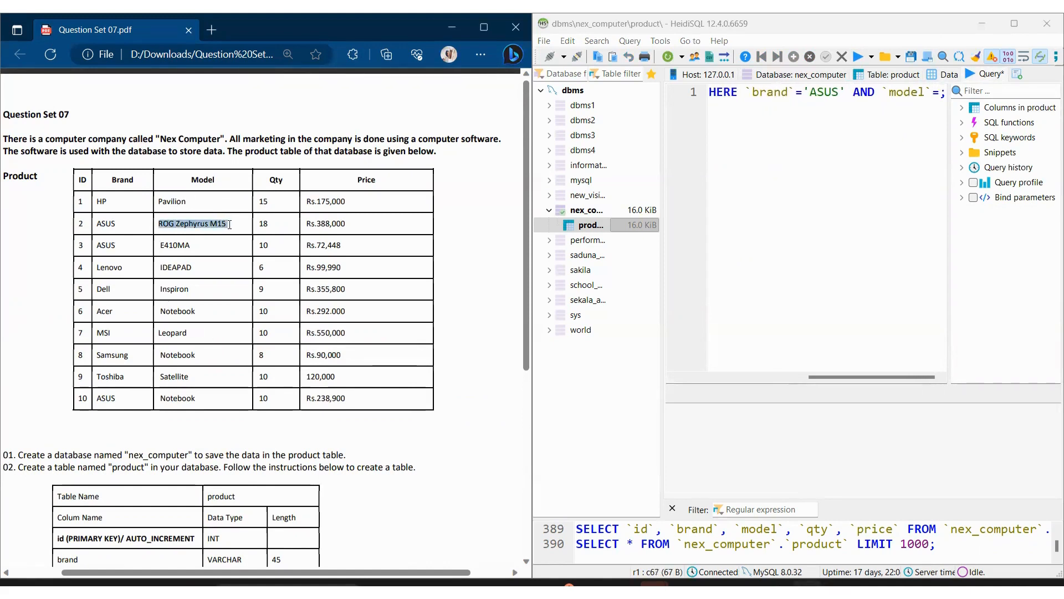
left_click(942, 98)
type("''")
key("Left")
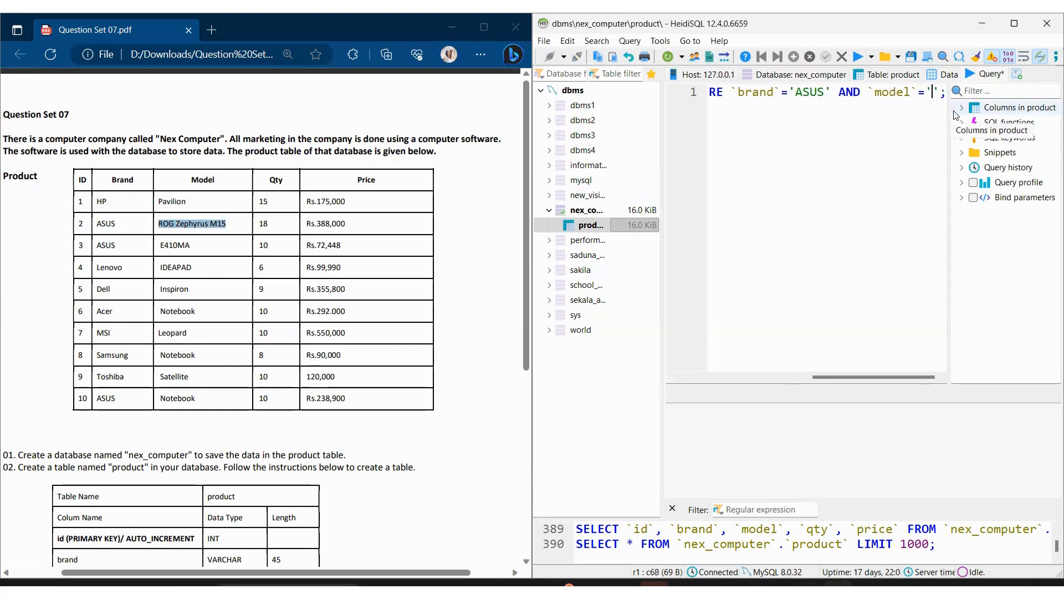
key("ctrl+v")
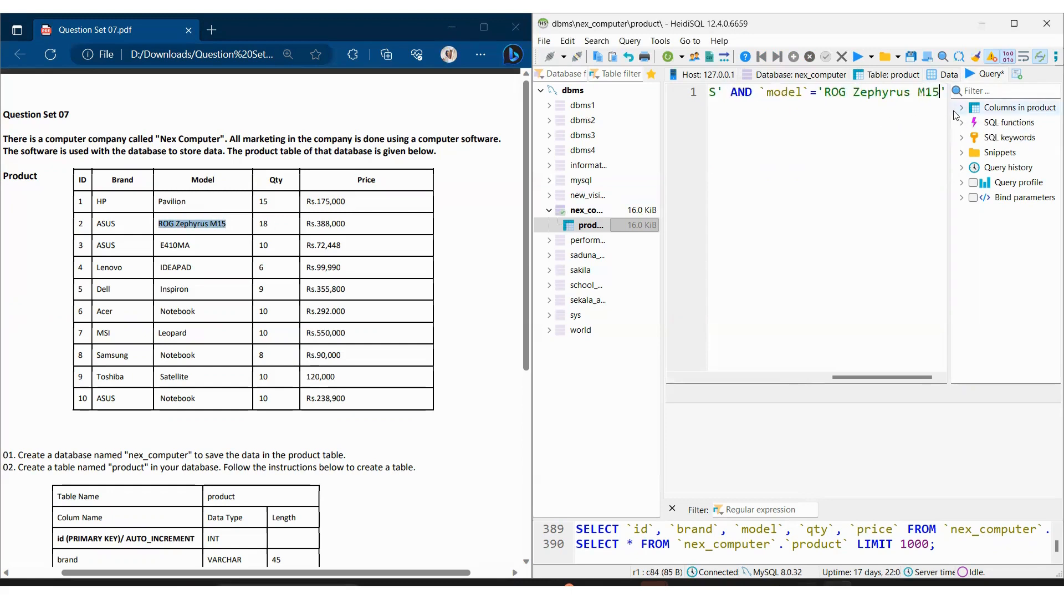
Step: Execute the DELETE statement for the ASUS ROG Zephyrus M15 and refresh the product table's data against the question set
left_click(858, 58)
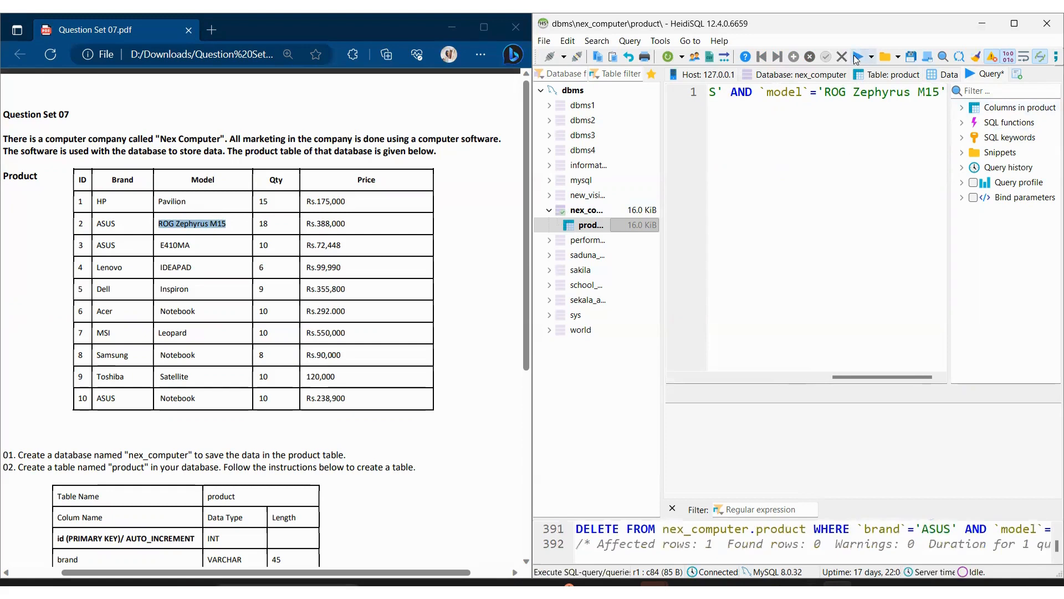
left_click(936, 78)
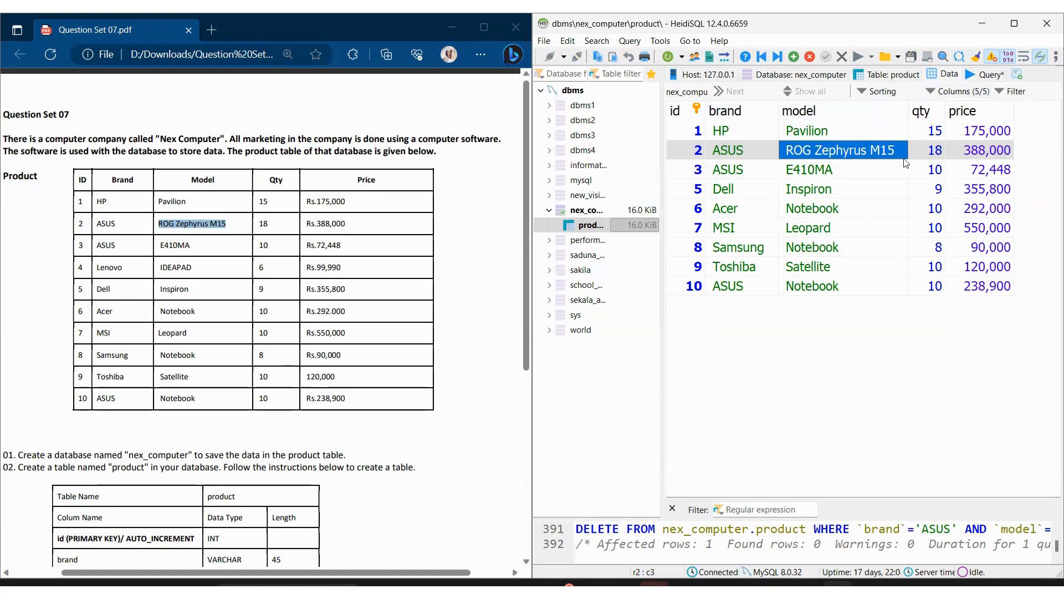
left_click(661, 58)
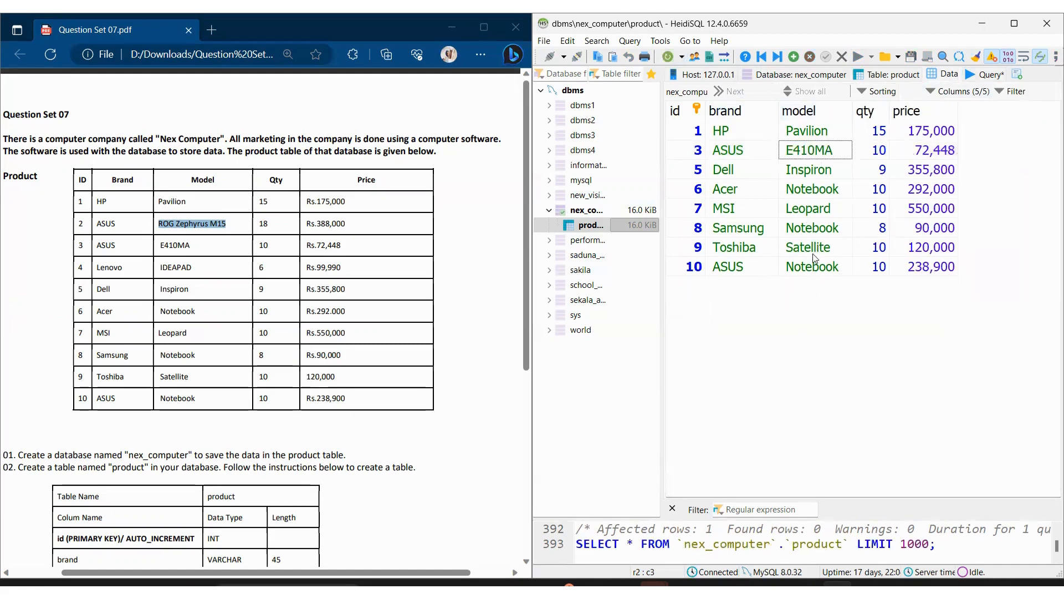
scroll(349, 326, "down", 6)
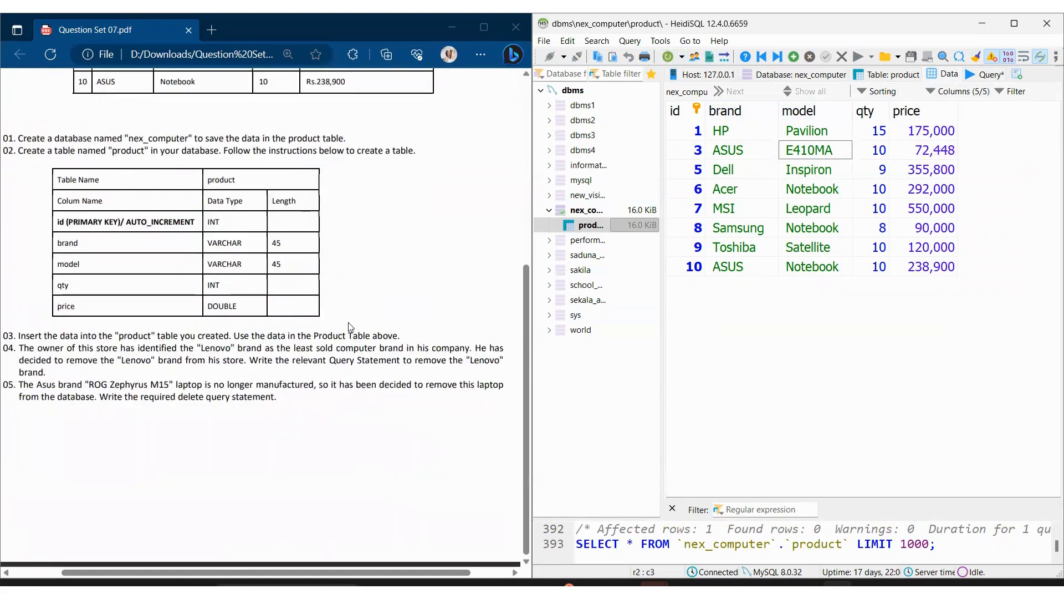
scroll(349, 327, "up", 6)
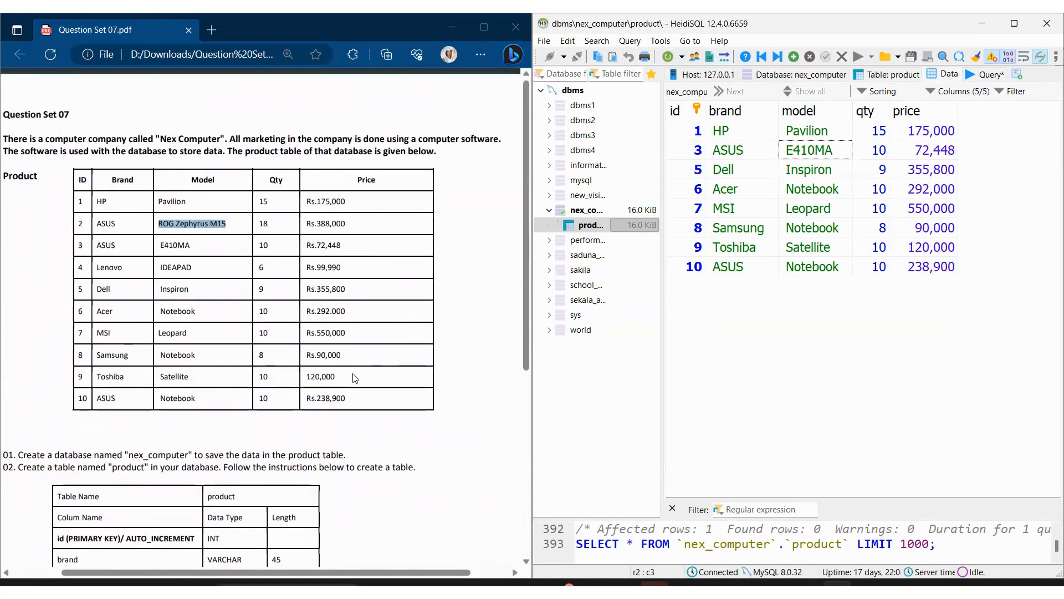